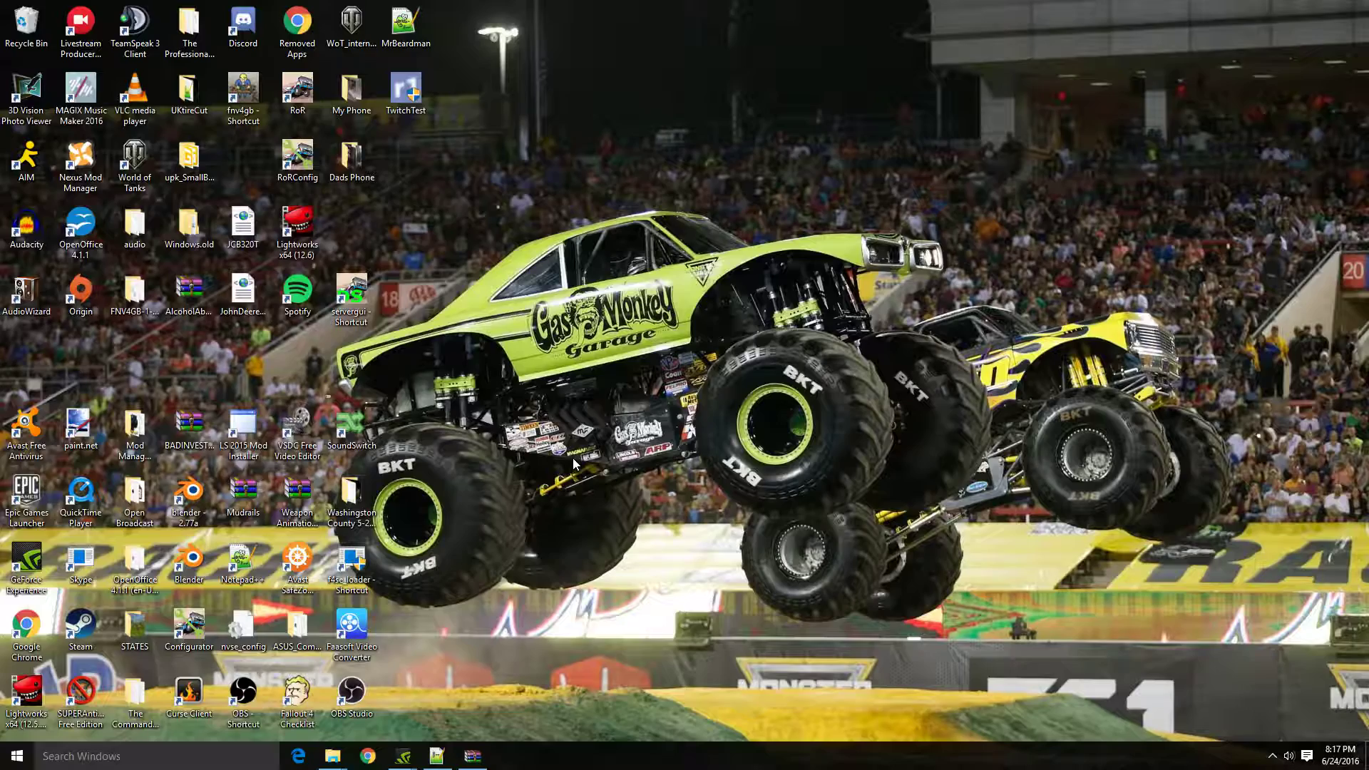
Briefly show and hide WinRAR, then bring back Notepad++ with AlcoholAbuse2.0.truck
left_click(474, 758)
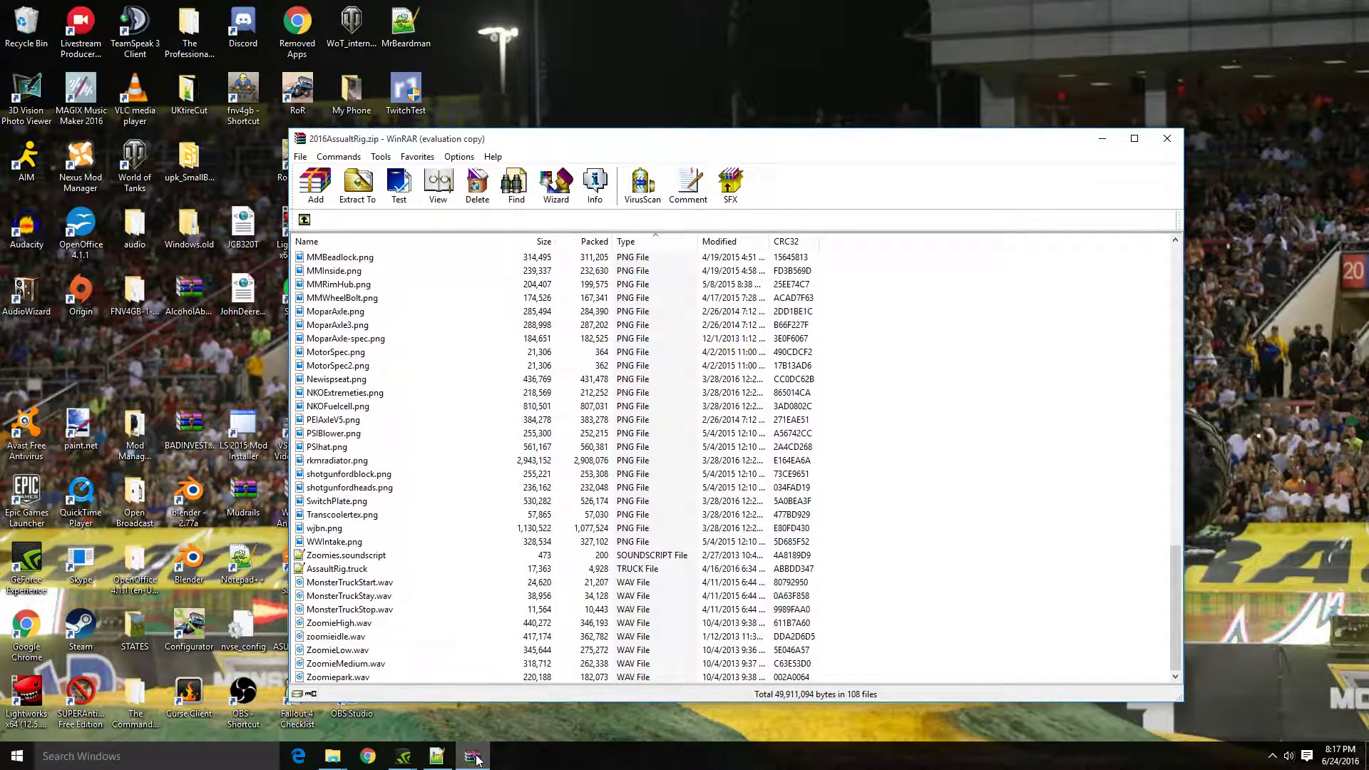
left_click(475, 759)
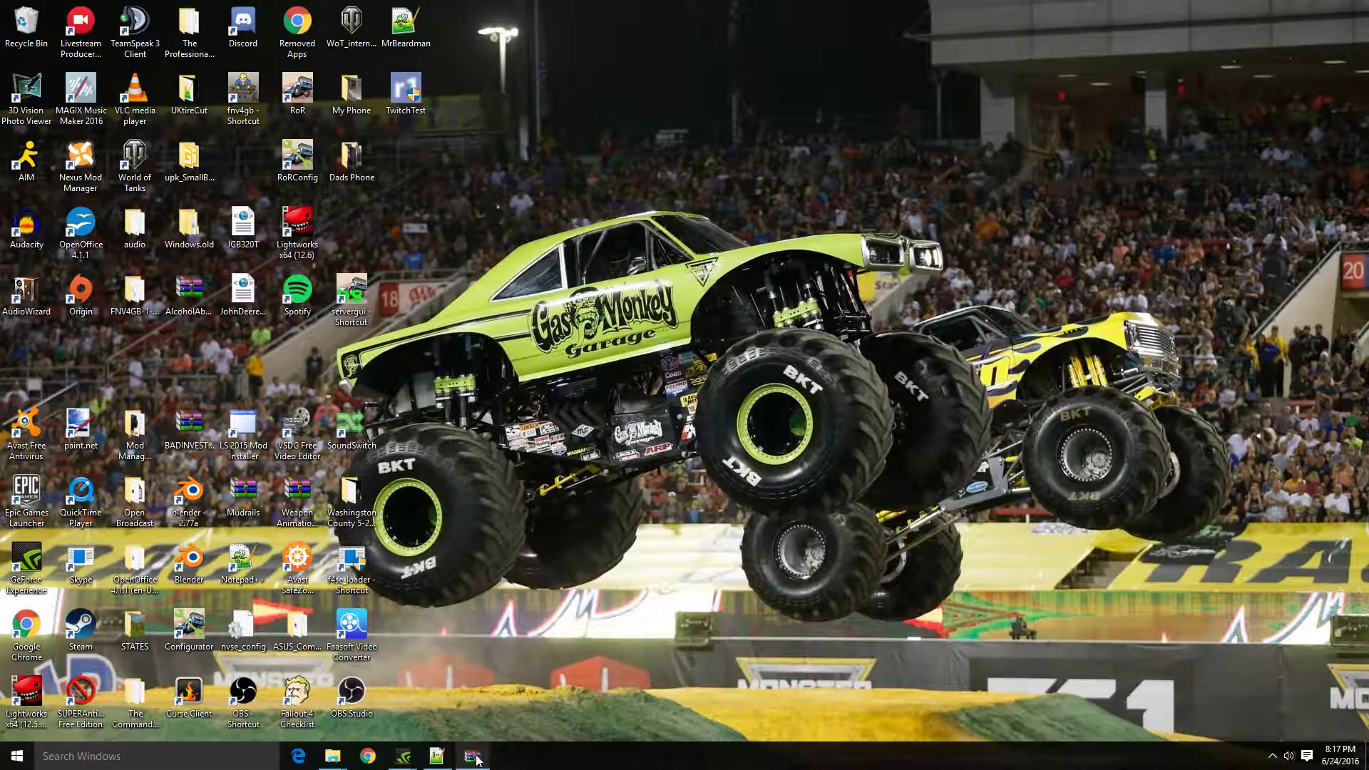
left_click(427, 763)
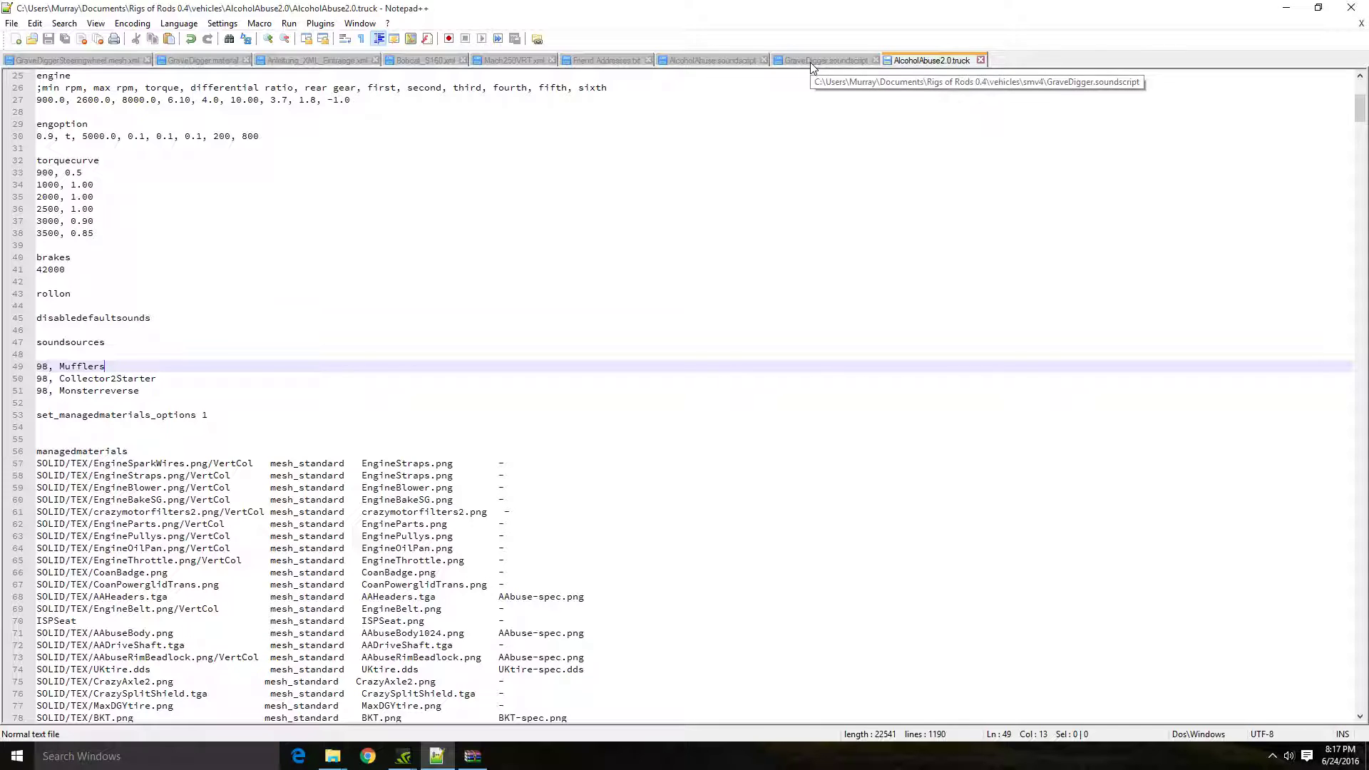
Switch Notepad++ to GraveDigger.soundscript, then minimize the editor to the desktop
left_click(1286, 7)
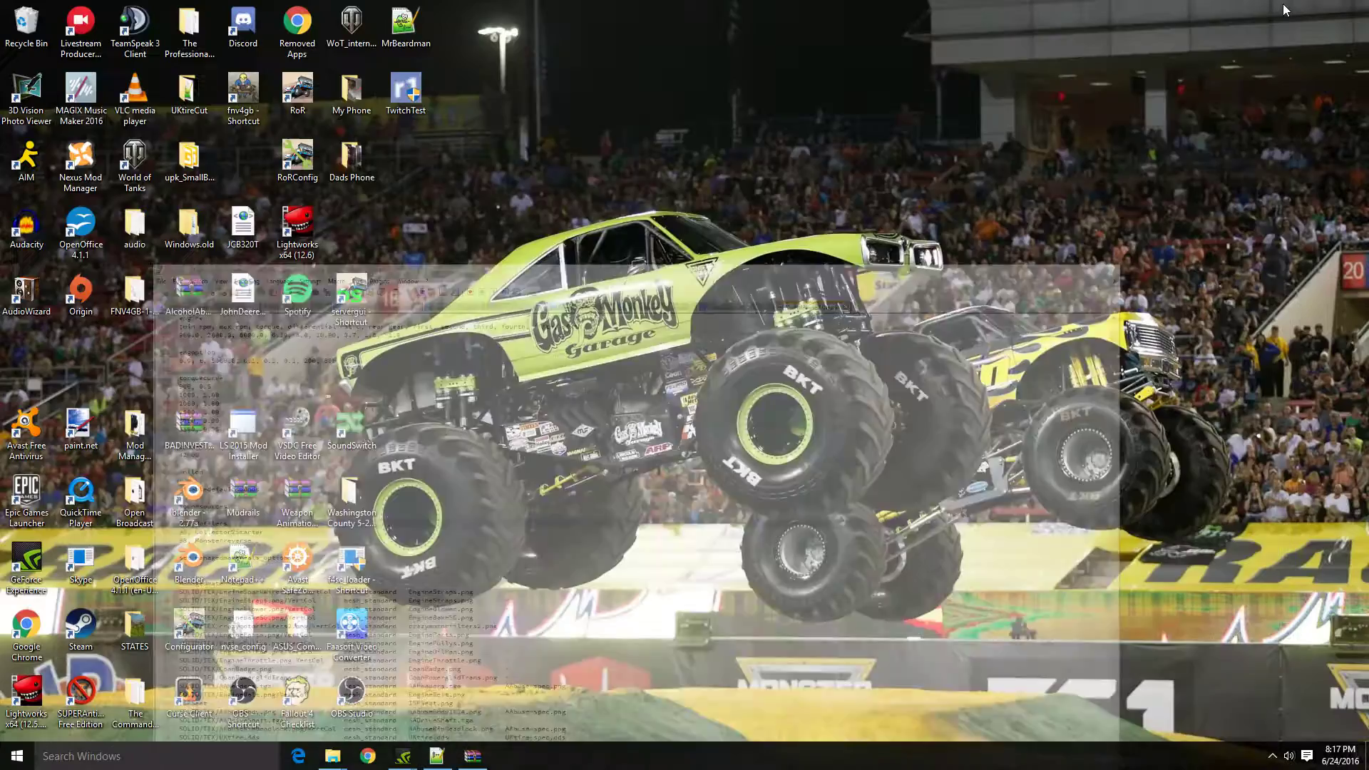
left_click(437, 757)
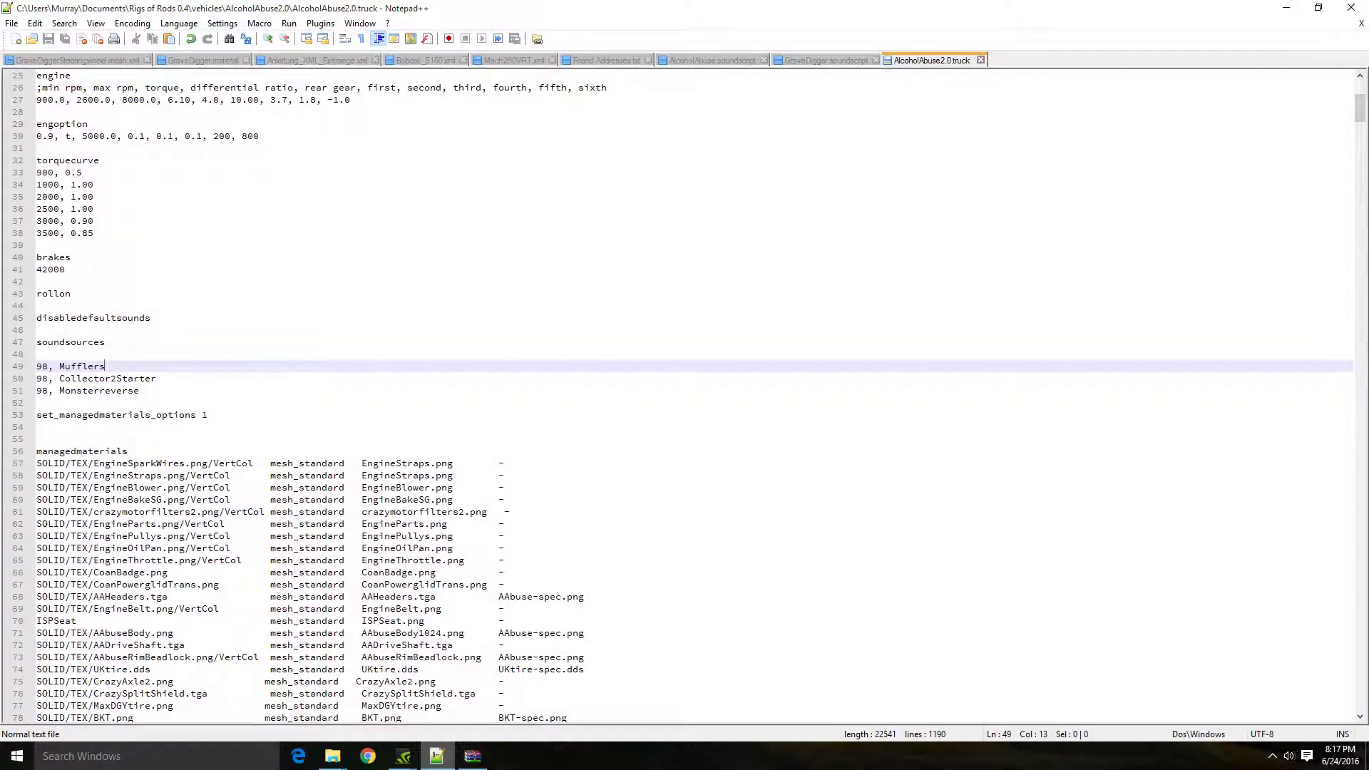
left_click(849, 62)
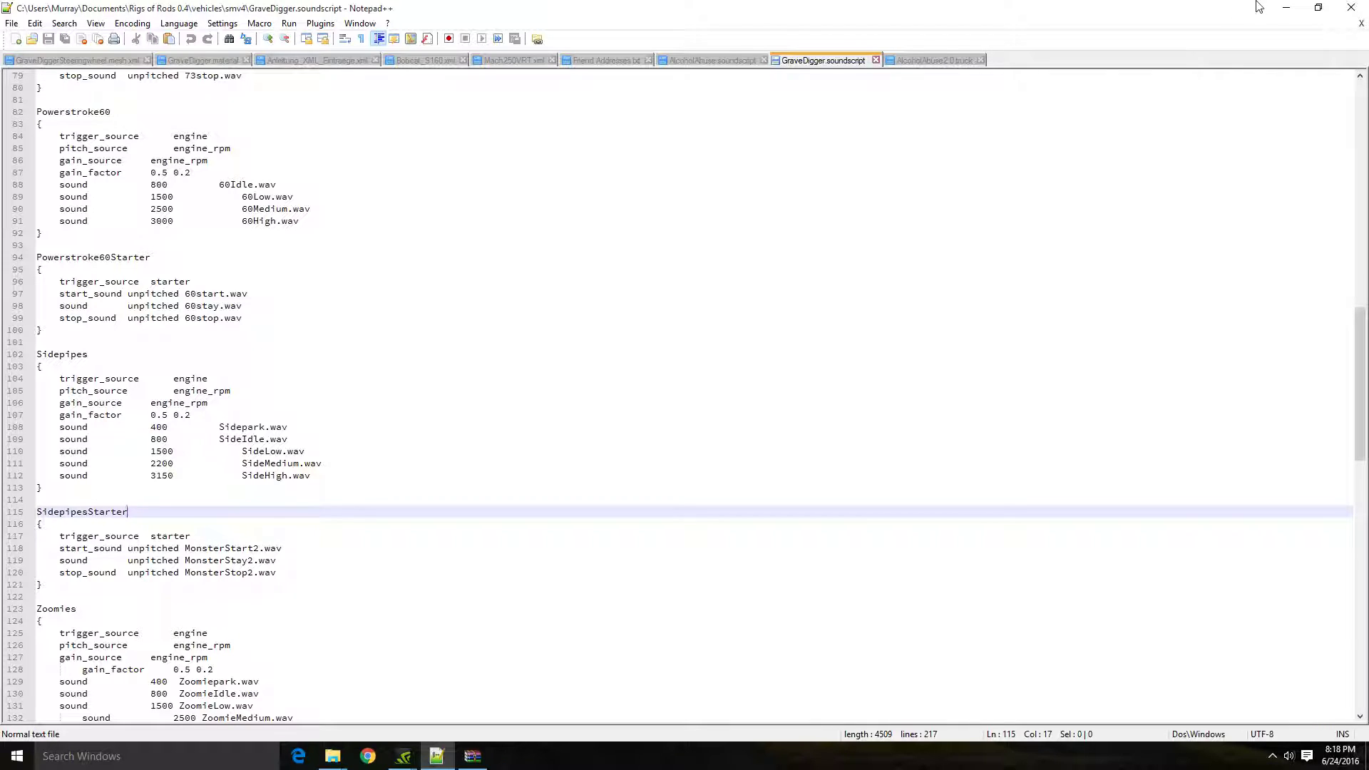
left_click(1281, 6)
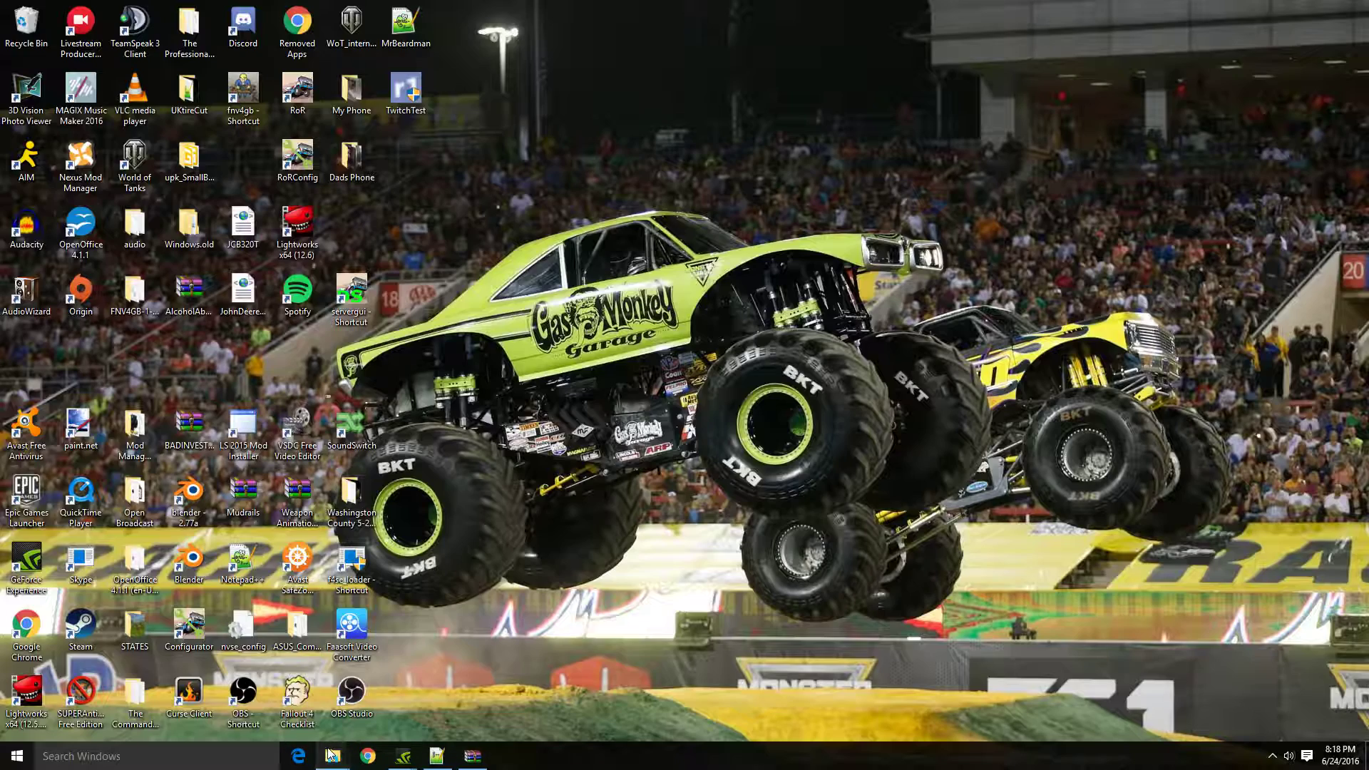
Go to Rigs of Rods 0.4 > vehicles and open 2016AssaultRig.zip in WinRAR
mouse_move(332, 755)
left_click(361, 698)
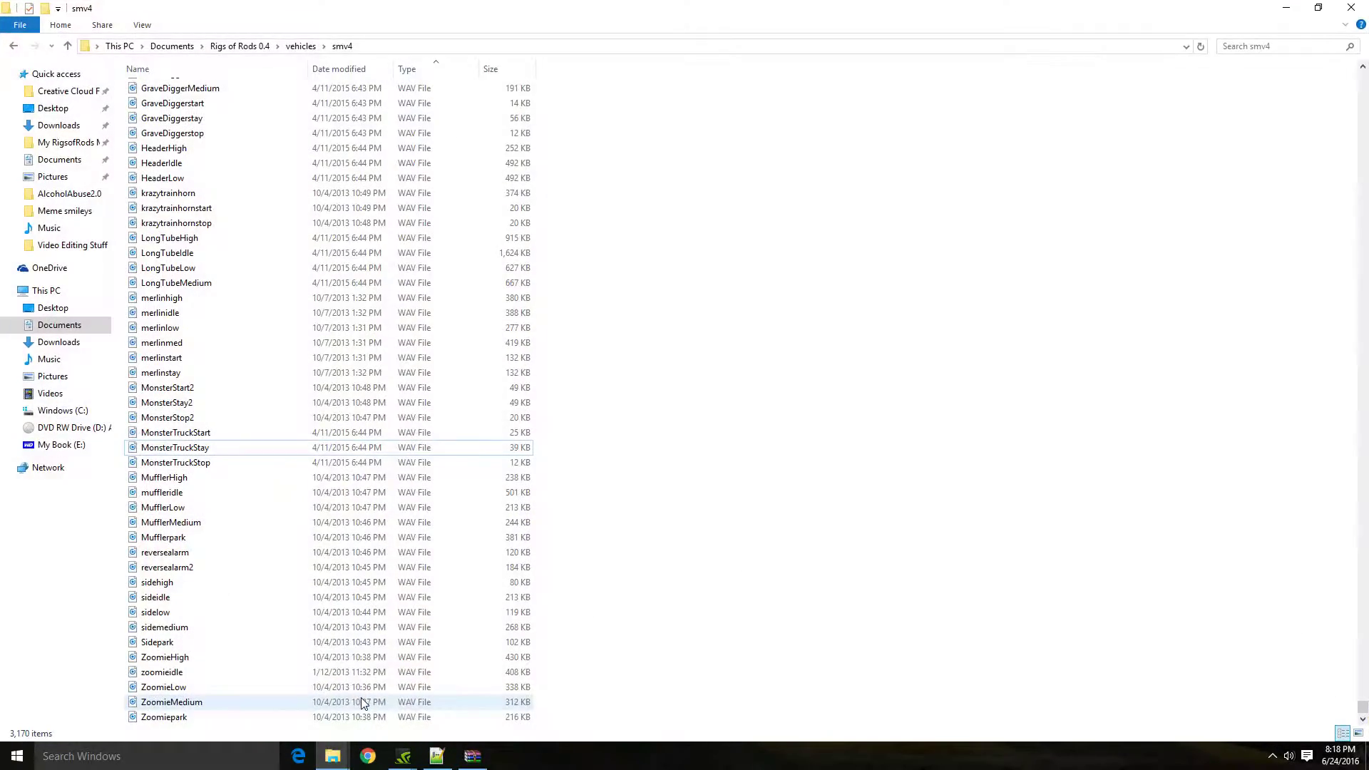
left_click(256, 49)
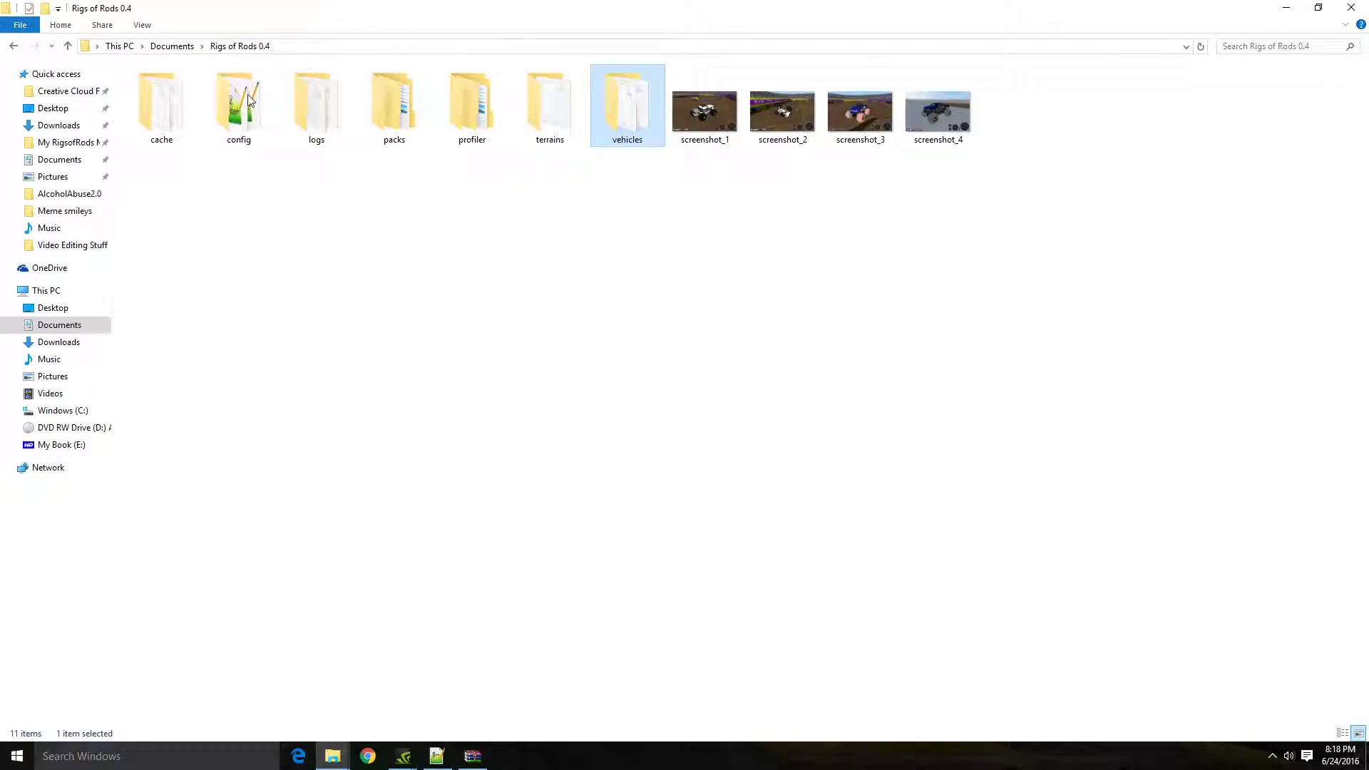
double_click(645, 129)
double_click(161, 194)
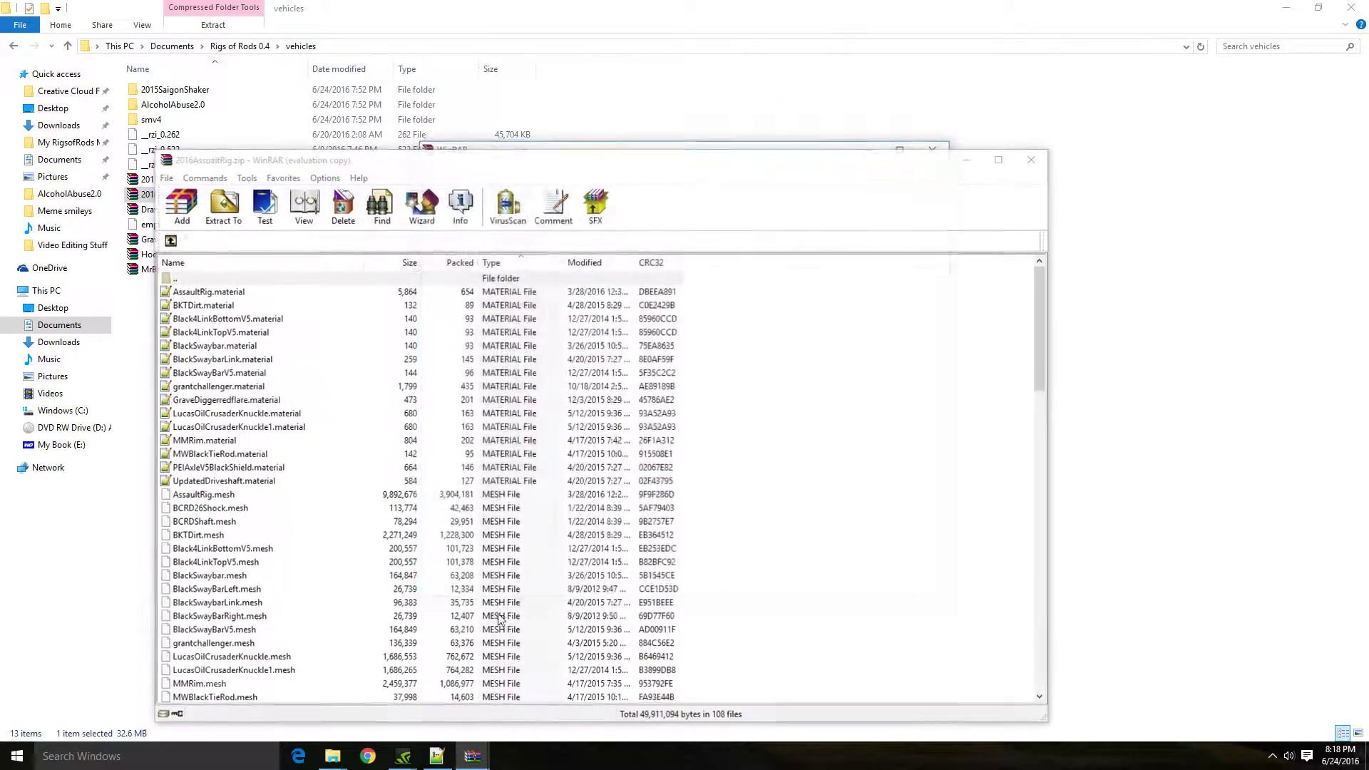
left_click(934, 149)
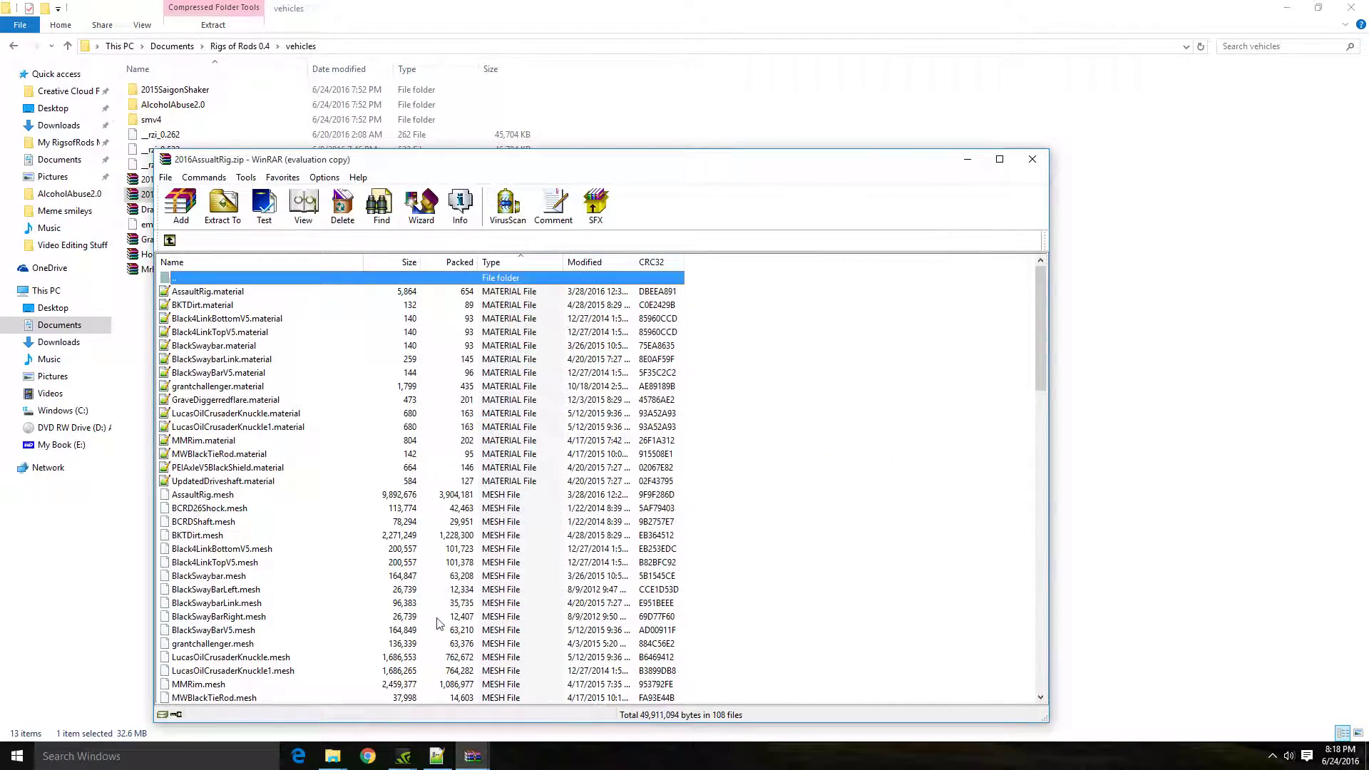
Browse the archive's MonsterTruckStart/Stop wav files and select AssaultRig.truck
scroll(311, 544, "down", 15)
scroll(311, 544, "down", 13)
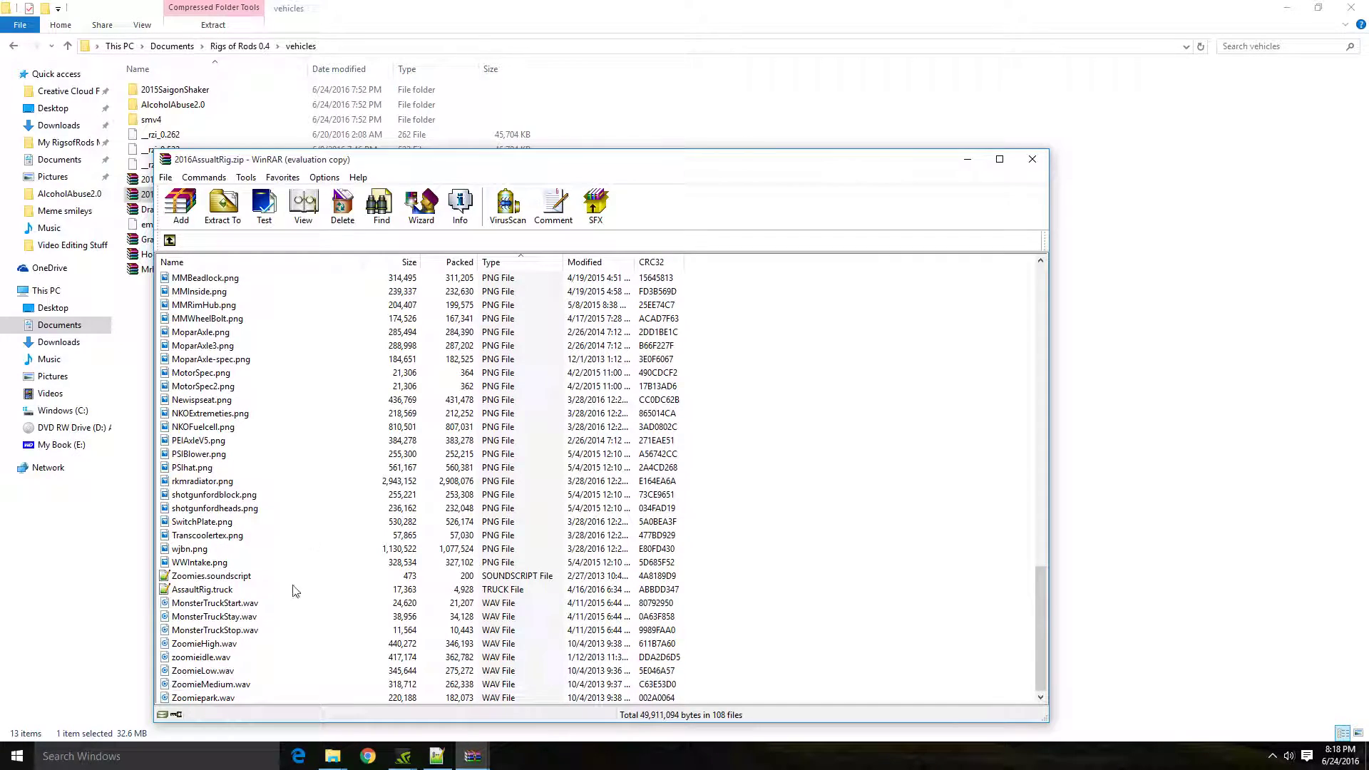
left_click(211, 605)
left_click(215, 632)
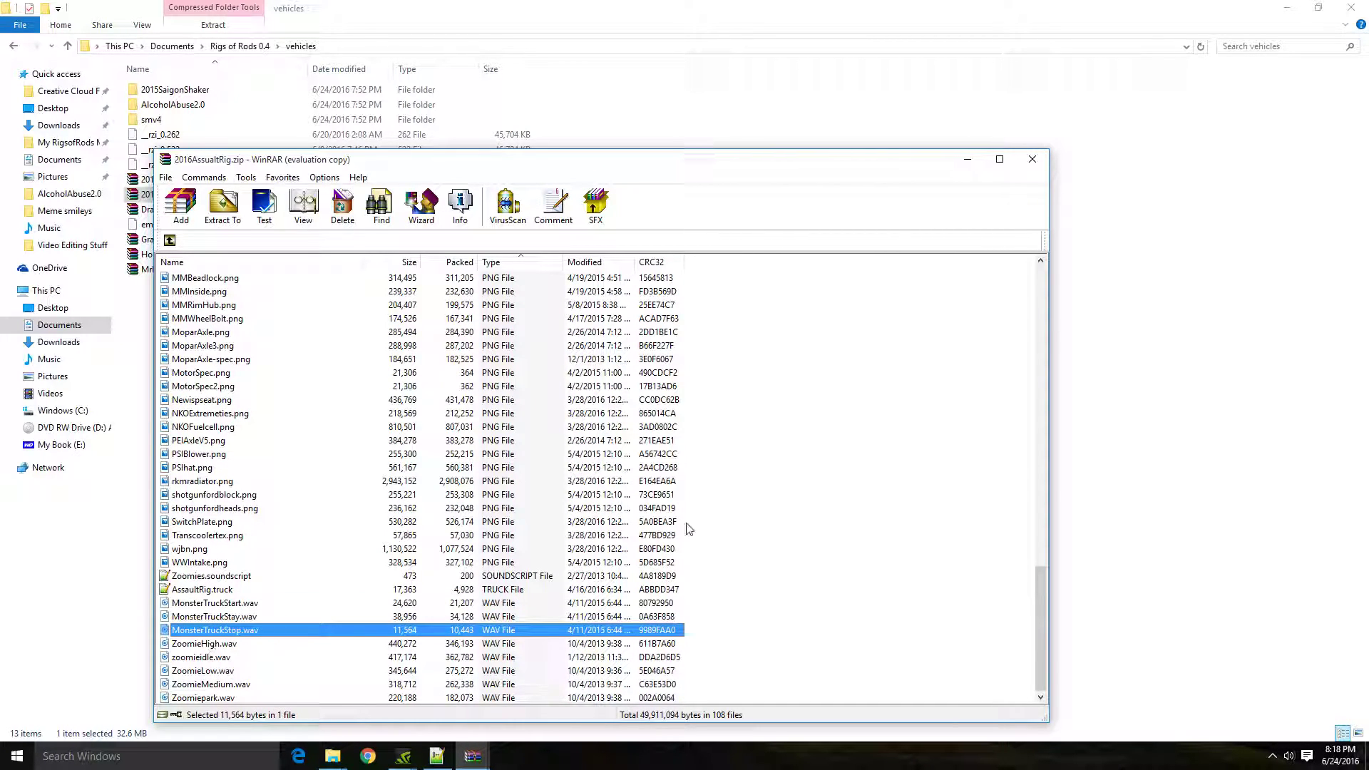
left_click_drag(579, 167, 882, 59)
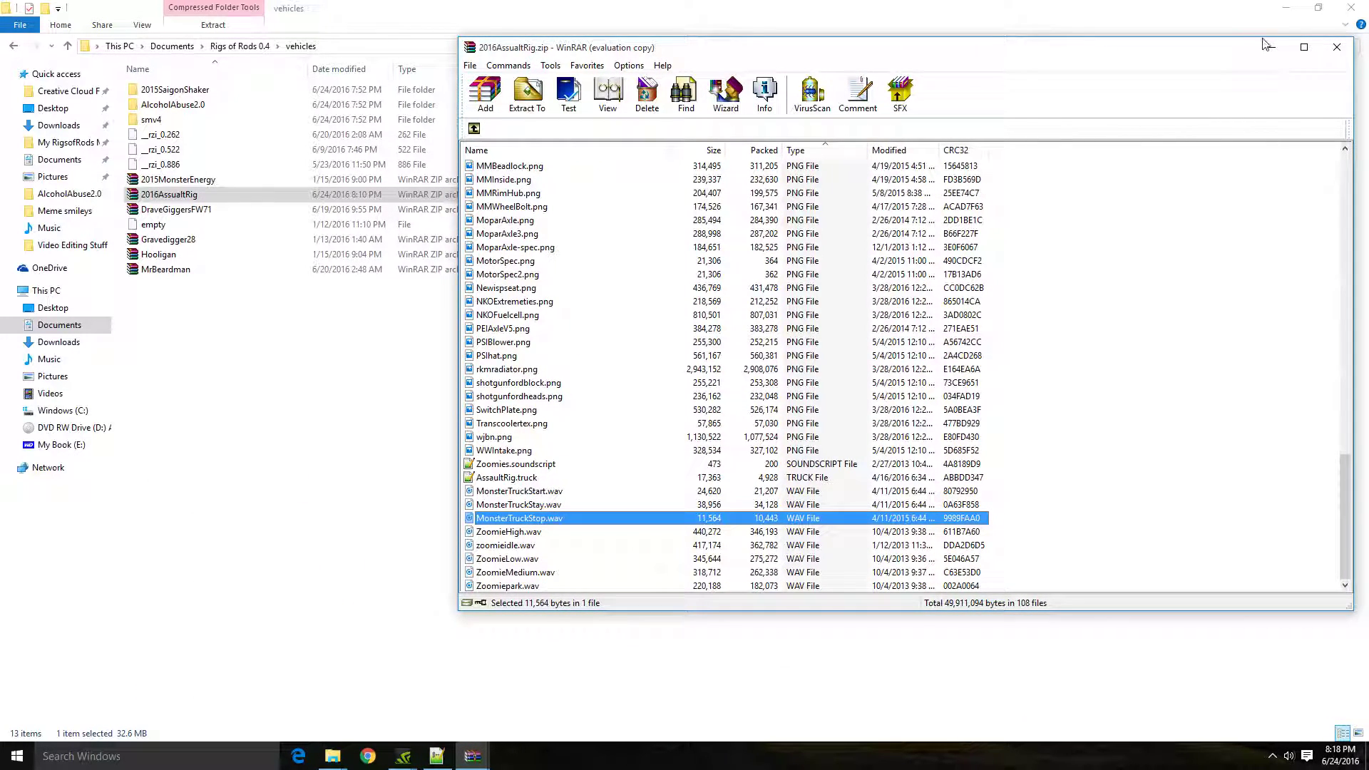
left_click(522, 479)
Open AssaultRig.truck and compare its Zoomies soundsource with GraveDigger.soundscript sound names like Downsweeps
double_click(500, 482)
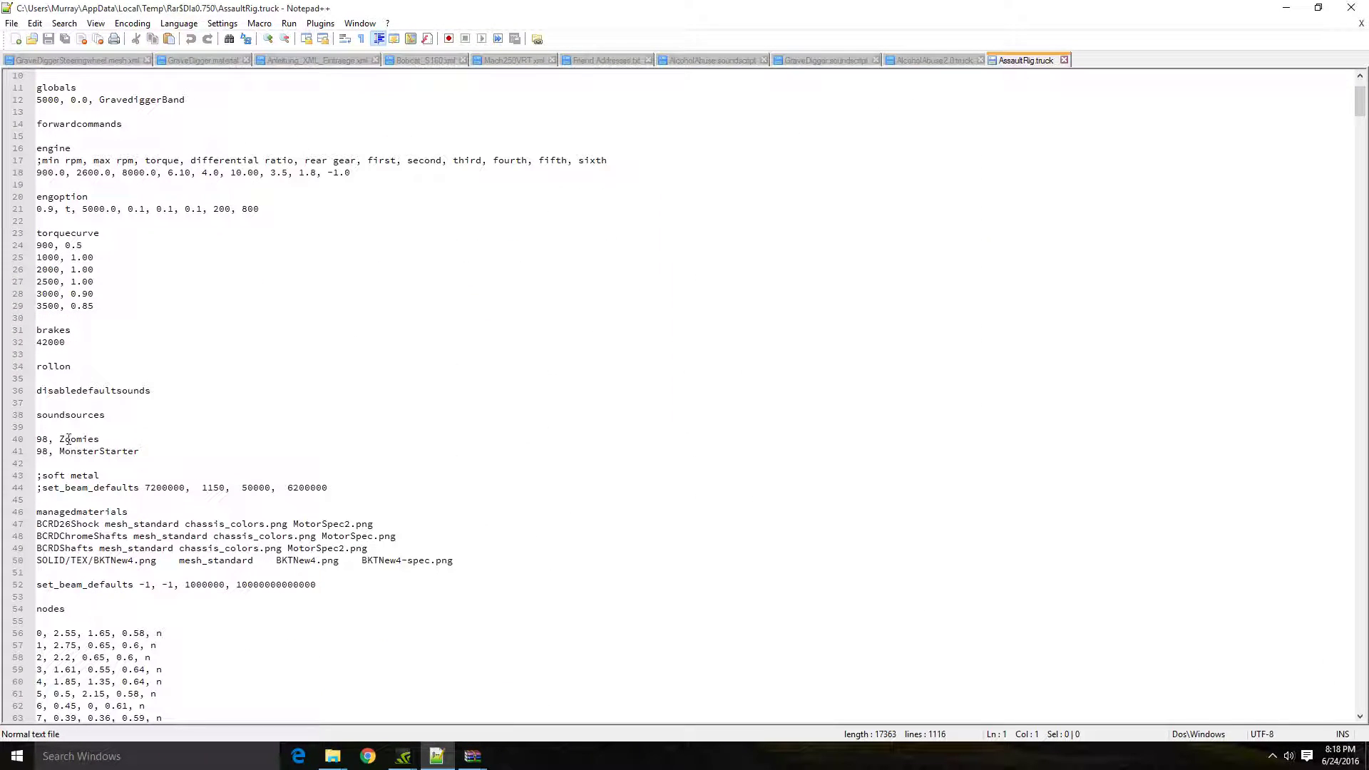
left_click(102, 440)
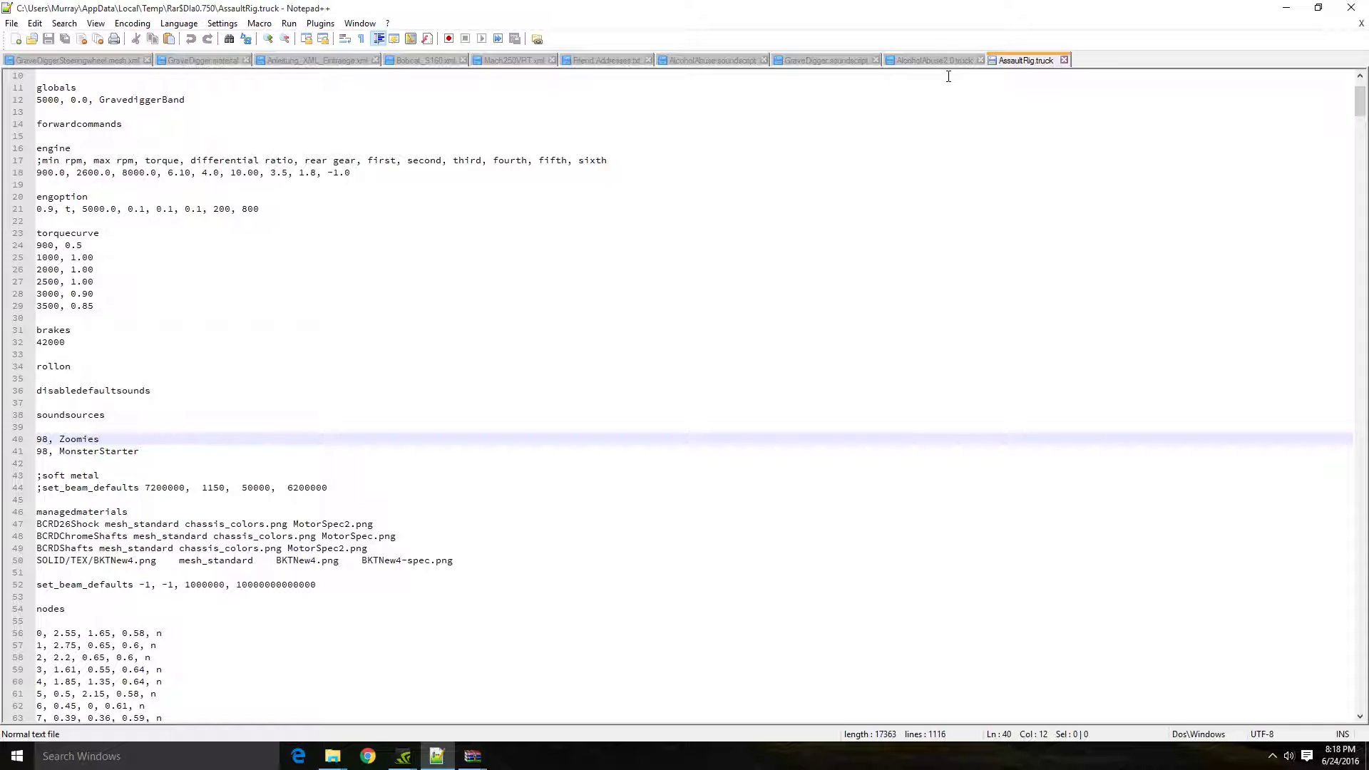
left_click(810, 60)
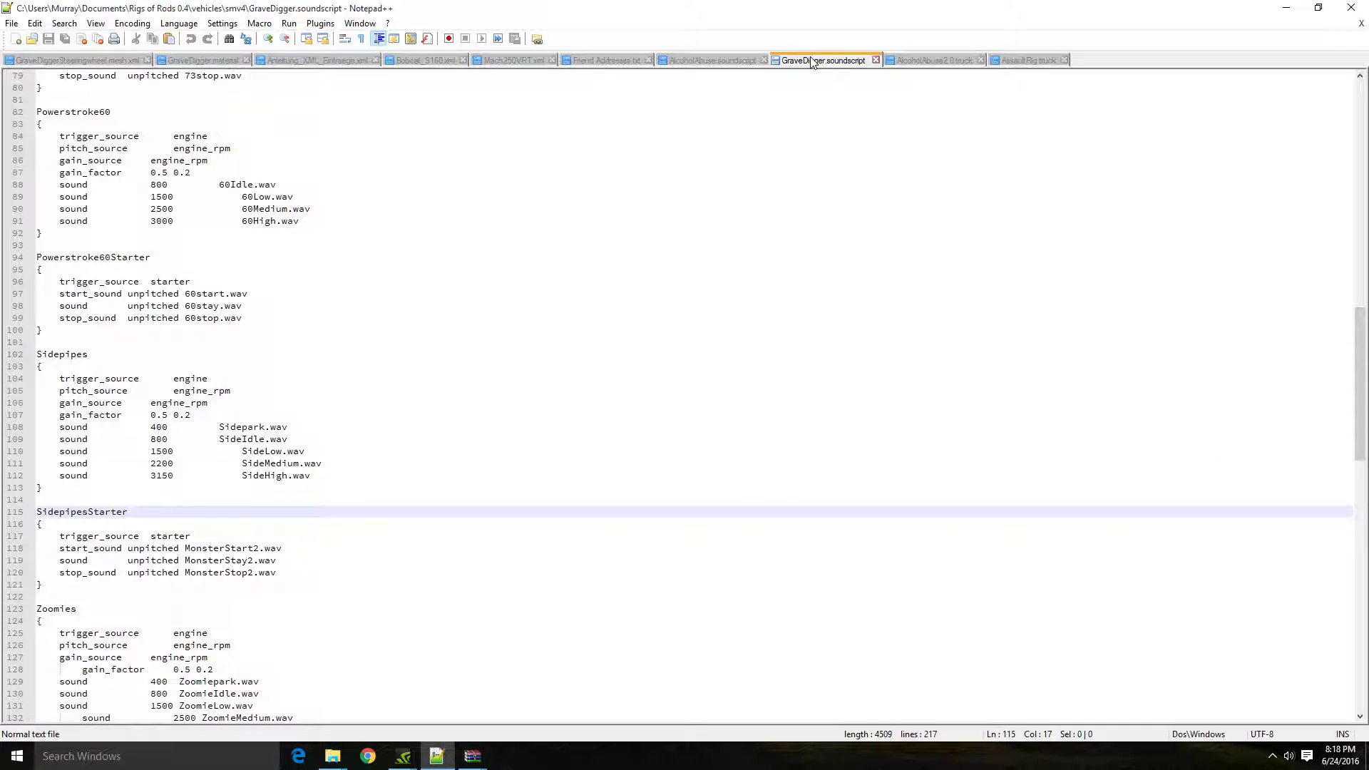
key("Down")
key("Down")
key("Down")
key("Down")
key("Down")
key("Down")
key("Down")
key("Down")
key("Down")
key("Down")
key("Down")
key("Down")
key("Down")
key("Down")
key("Down")
scroll(229, 417, "up", 20)
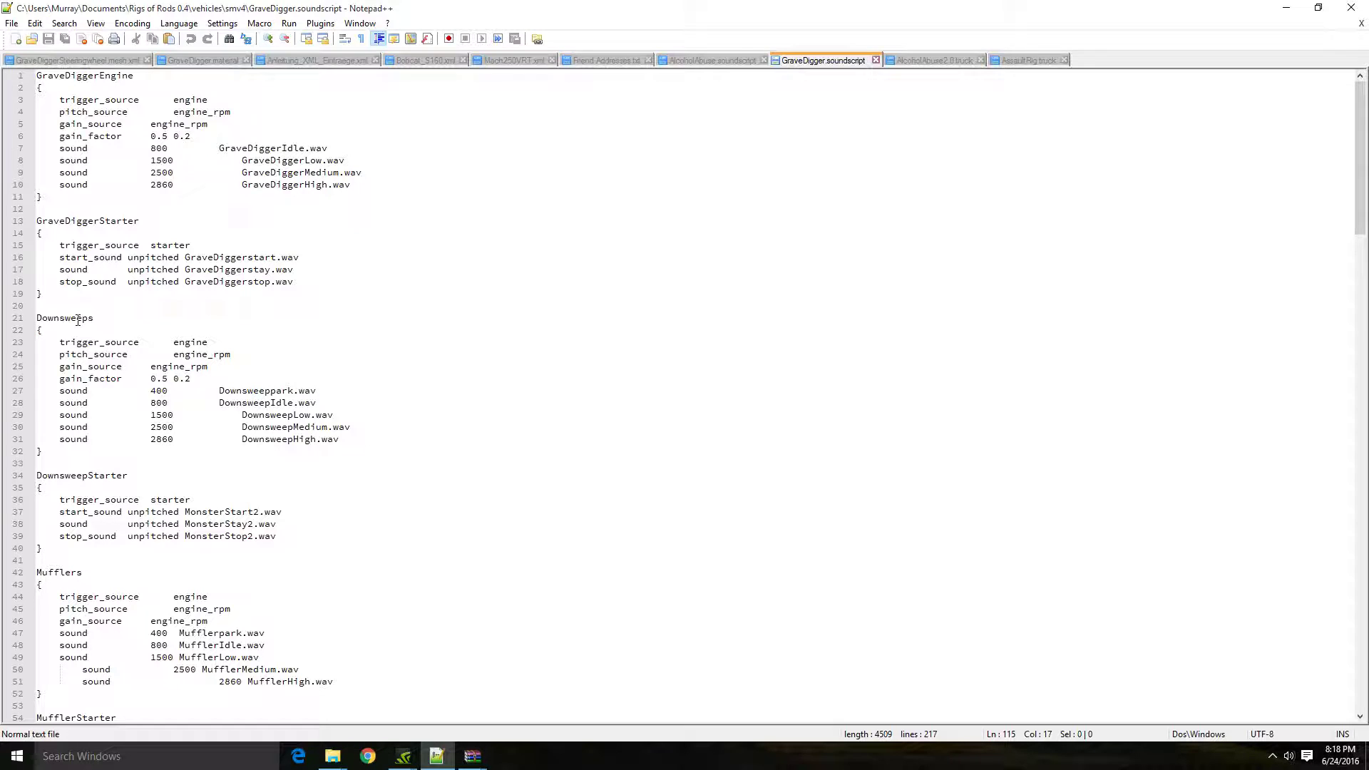
mouse_move(94, 318)
left_mouse_down()
mouse_move(22, 310)
mouse_move(98, 318)
left_mouse_up()
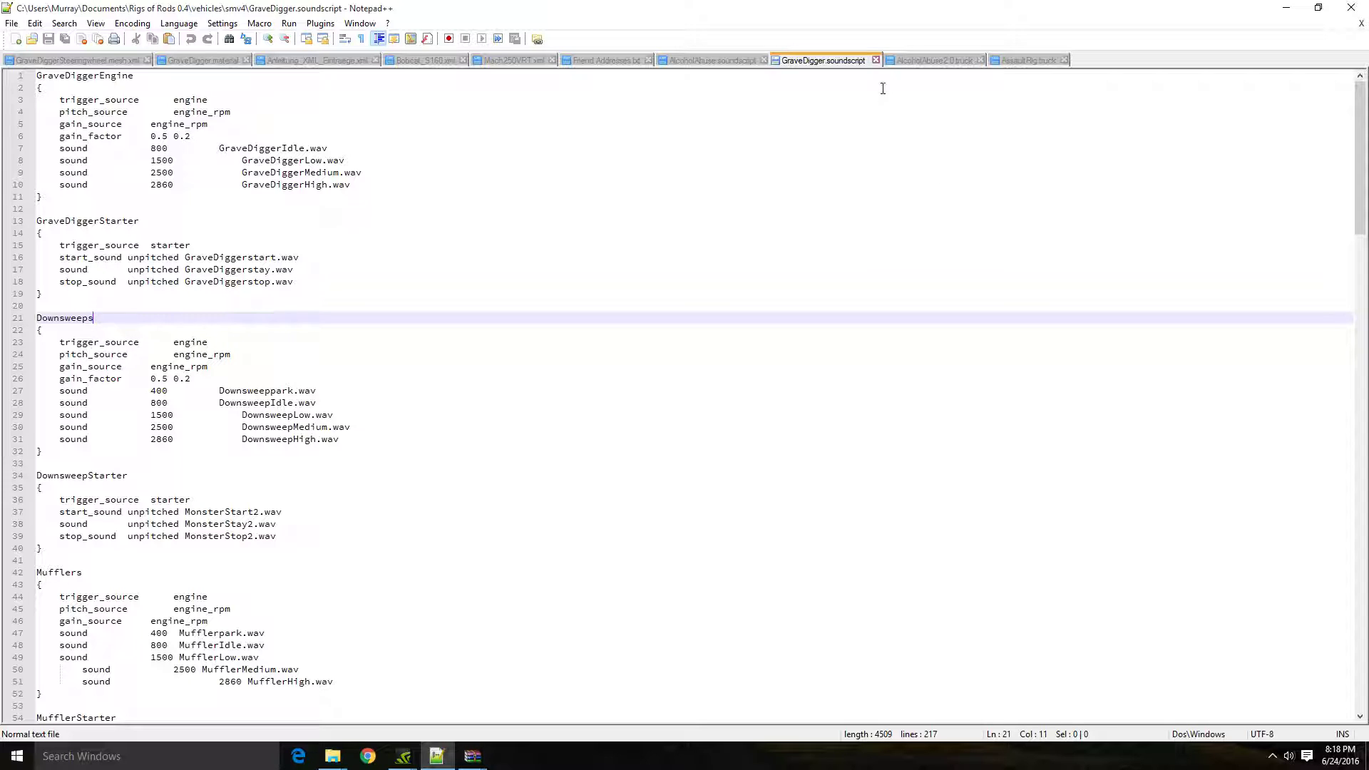
left_click(1026, 60)
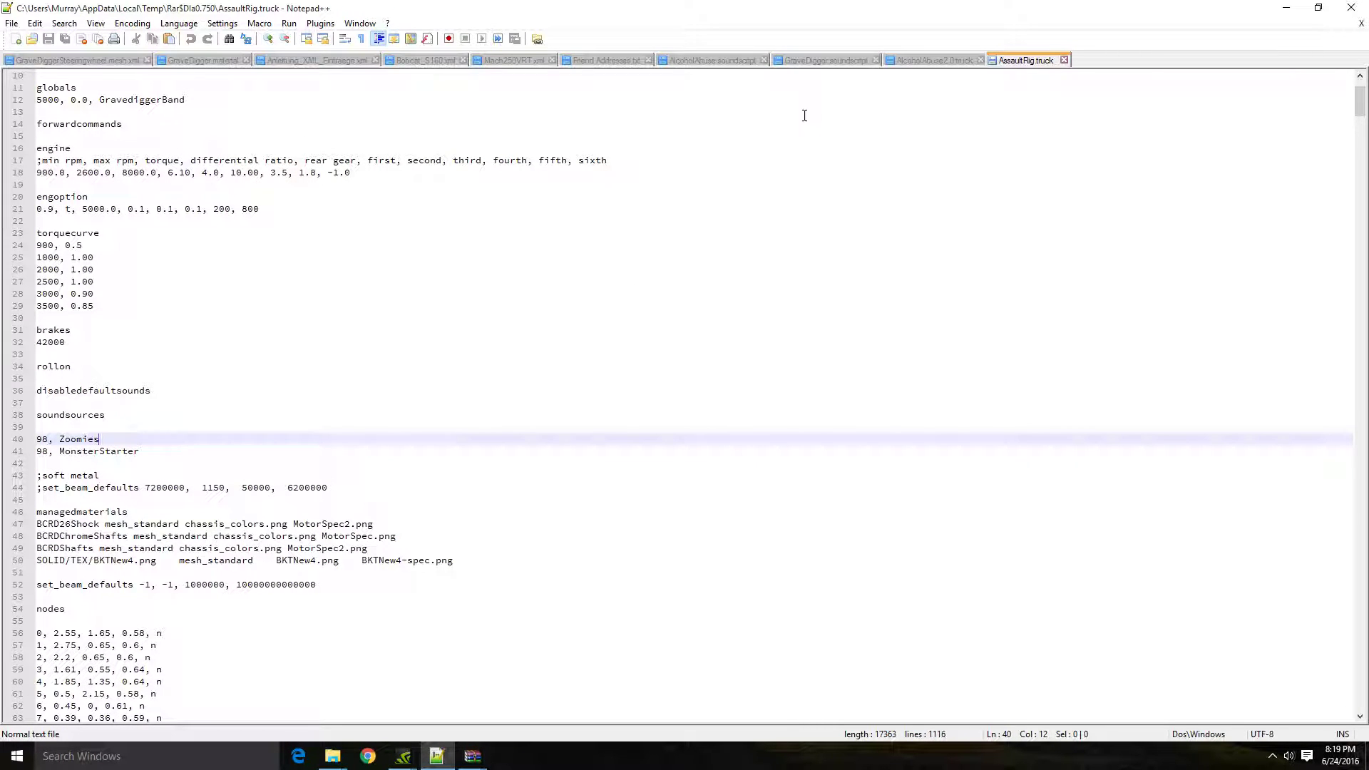
Copy the '98, Collector2Starter' line from AlcoholAbuse2.0.truck's soundsources
left_click(891, 60)
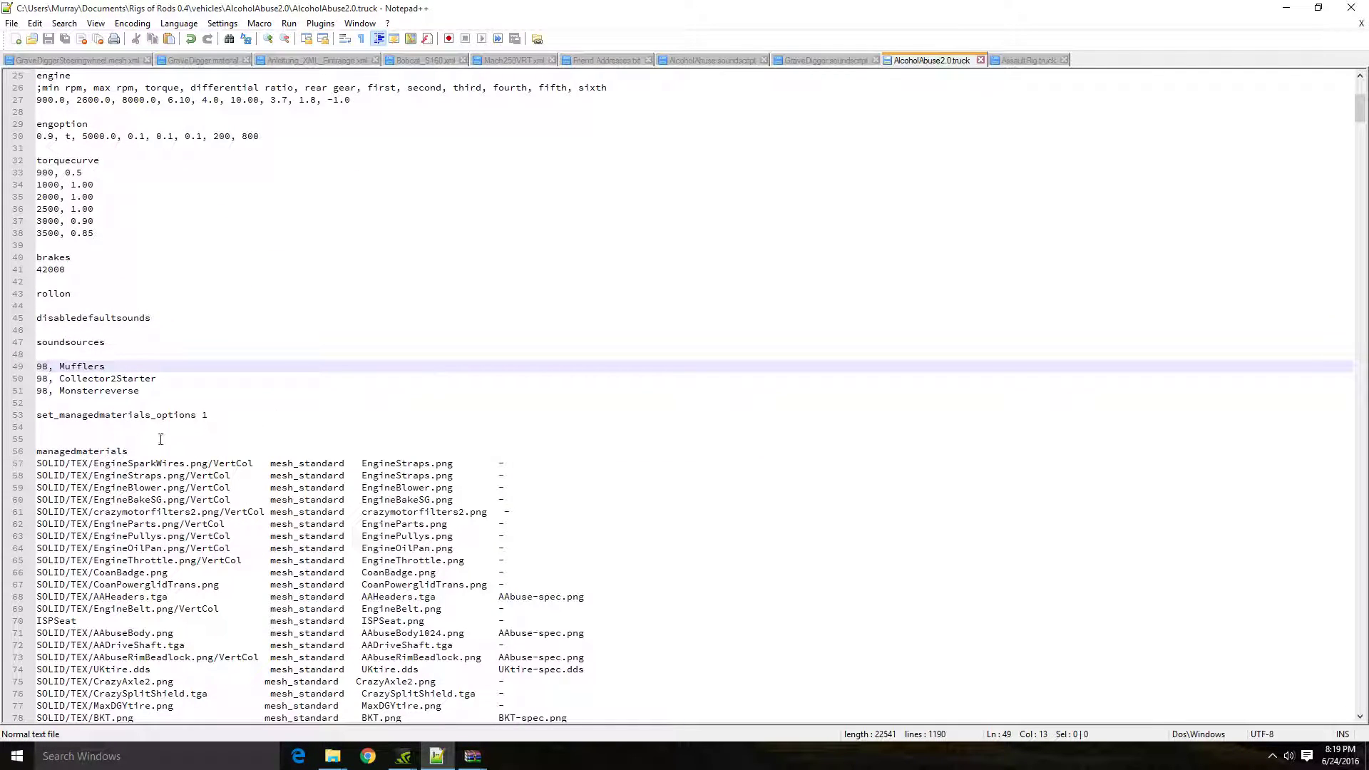
left_click(104, 390)
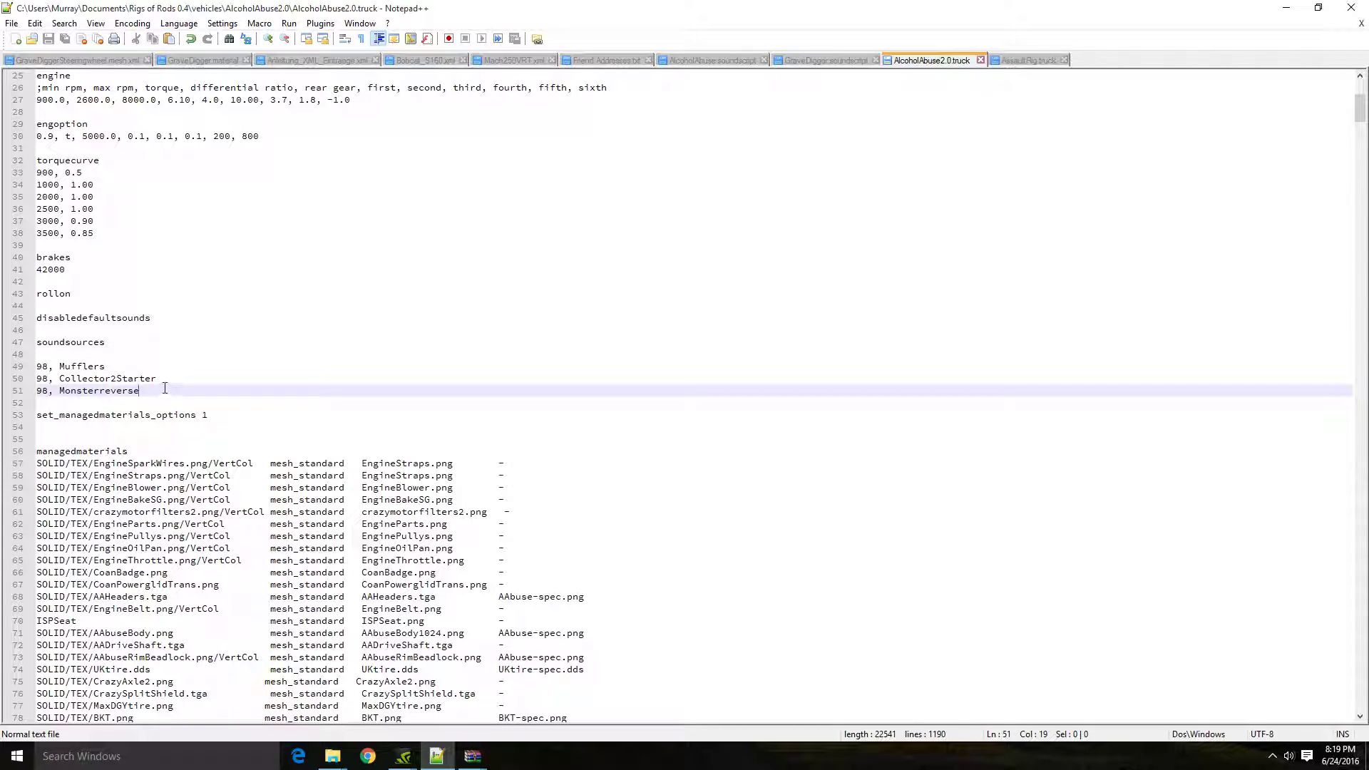
left_click_drag(157, 378, 37, 379)
right_click(69, 377)
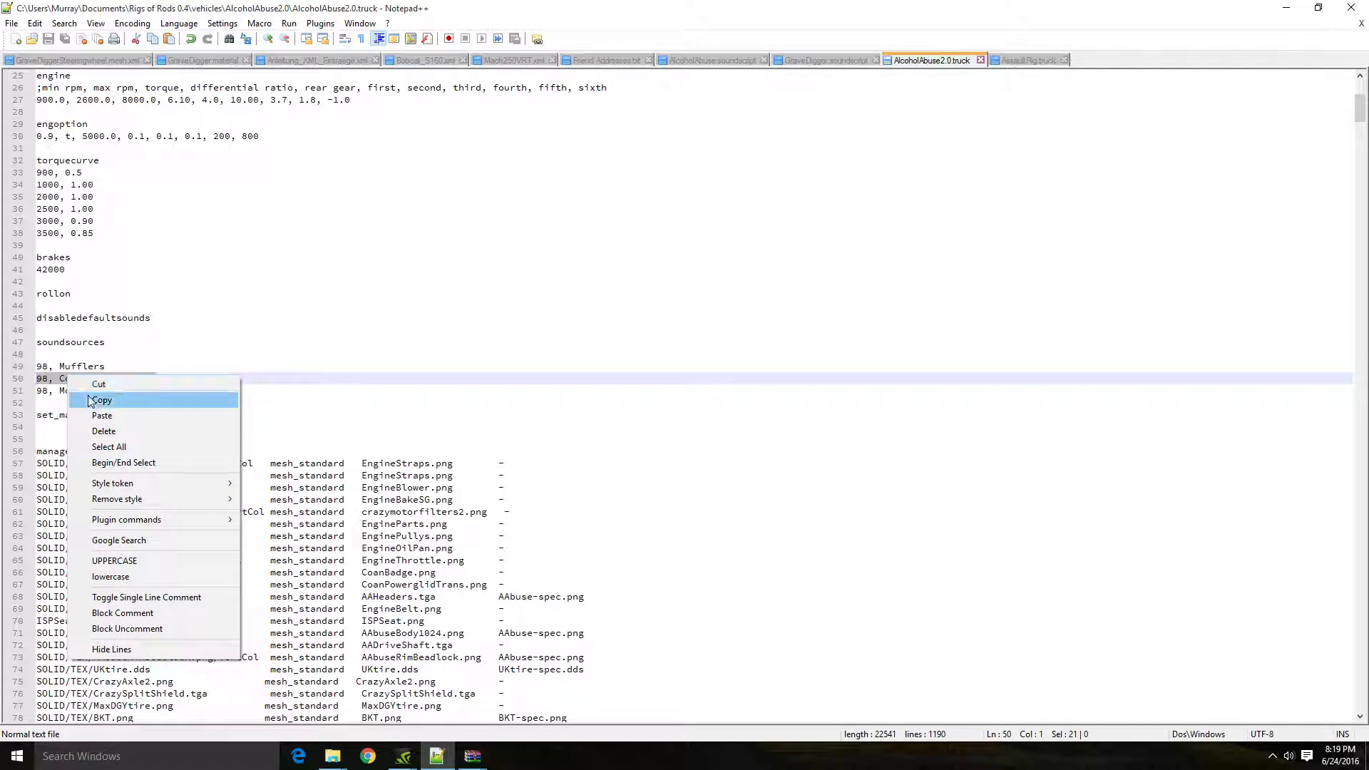
left_click(90, 401)
left_click(166, 397)
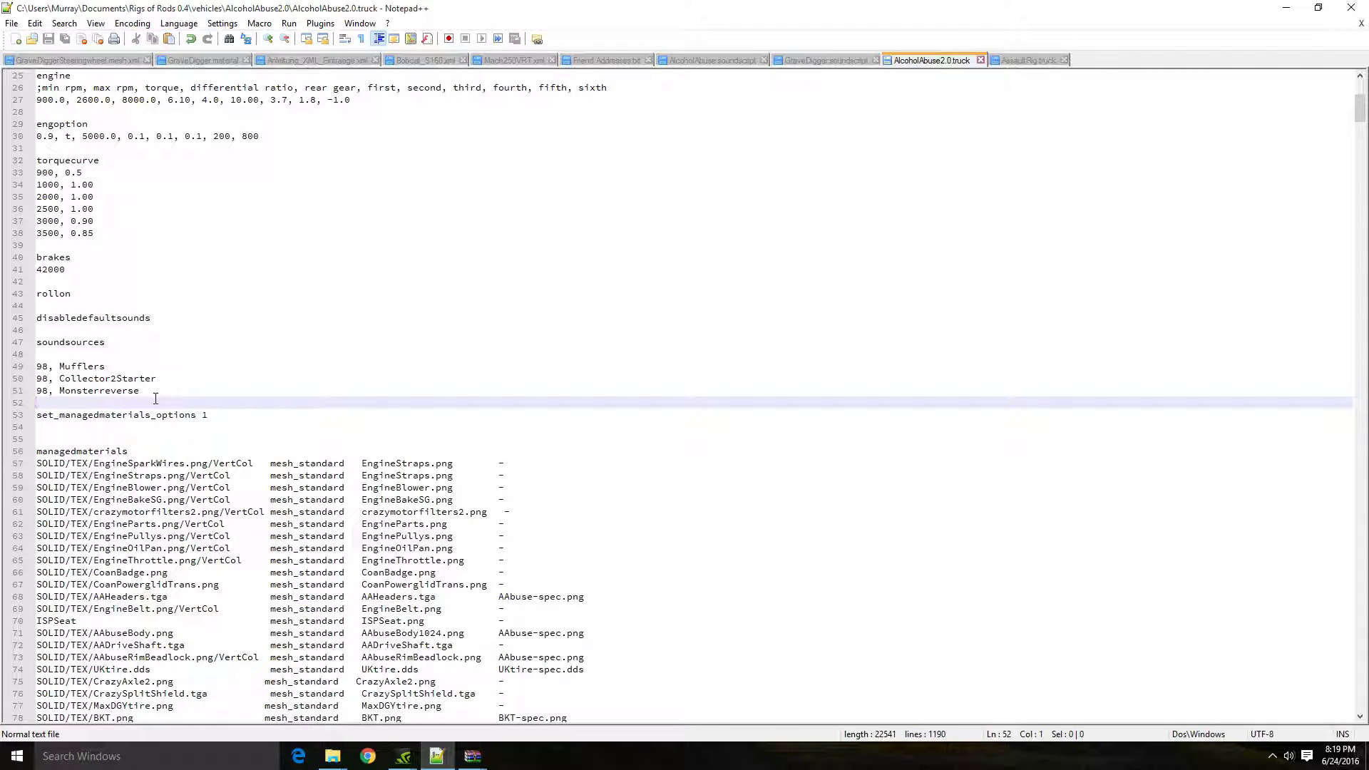
In AssaultRig.truck, add a new '98' entry below the MonsterStarter soundsource
left_click(1009, 61)
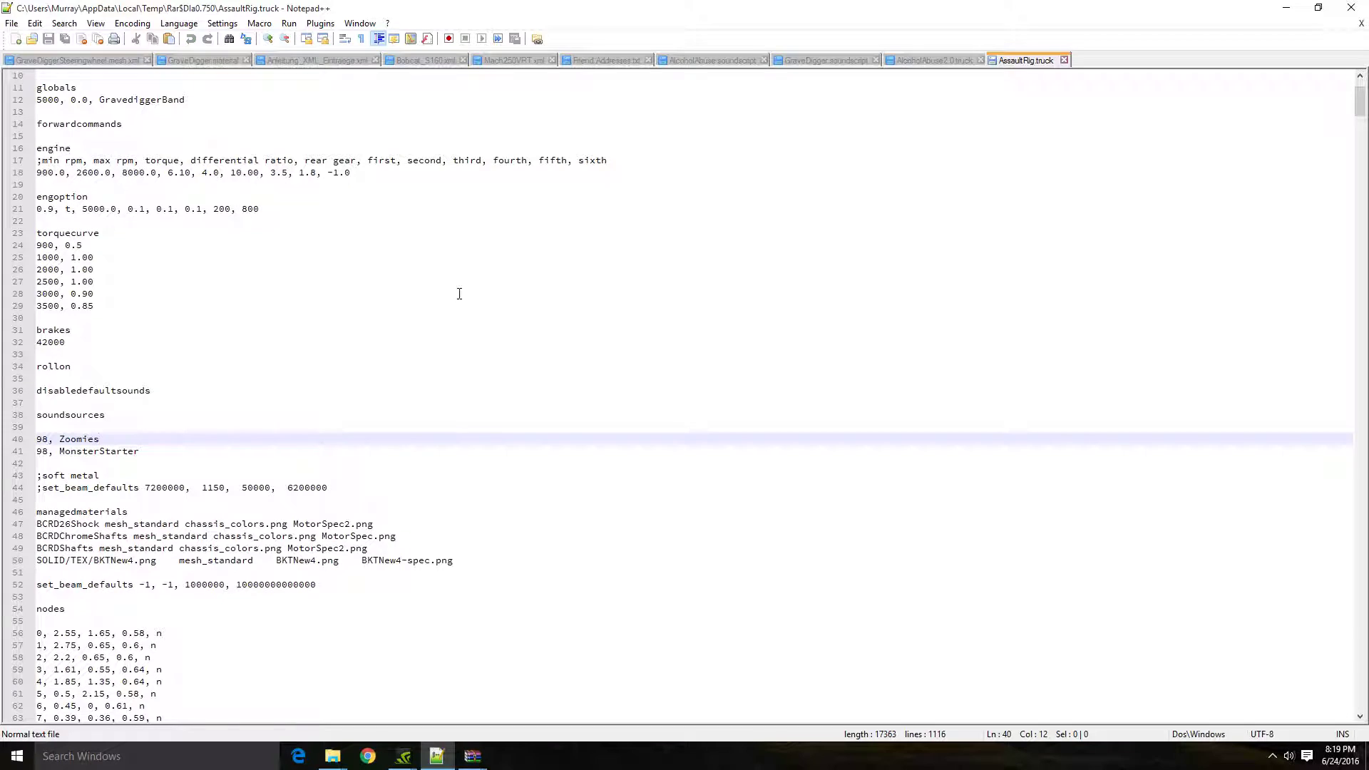
left_click(128, 451)
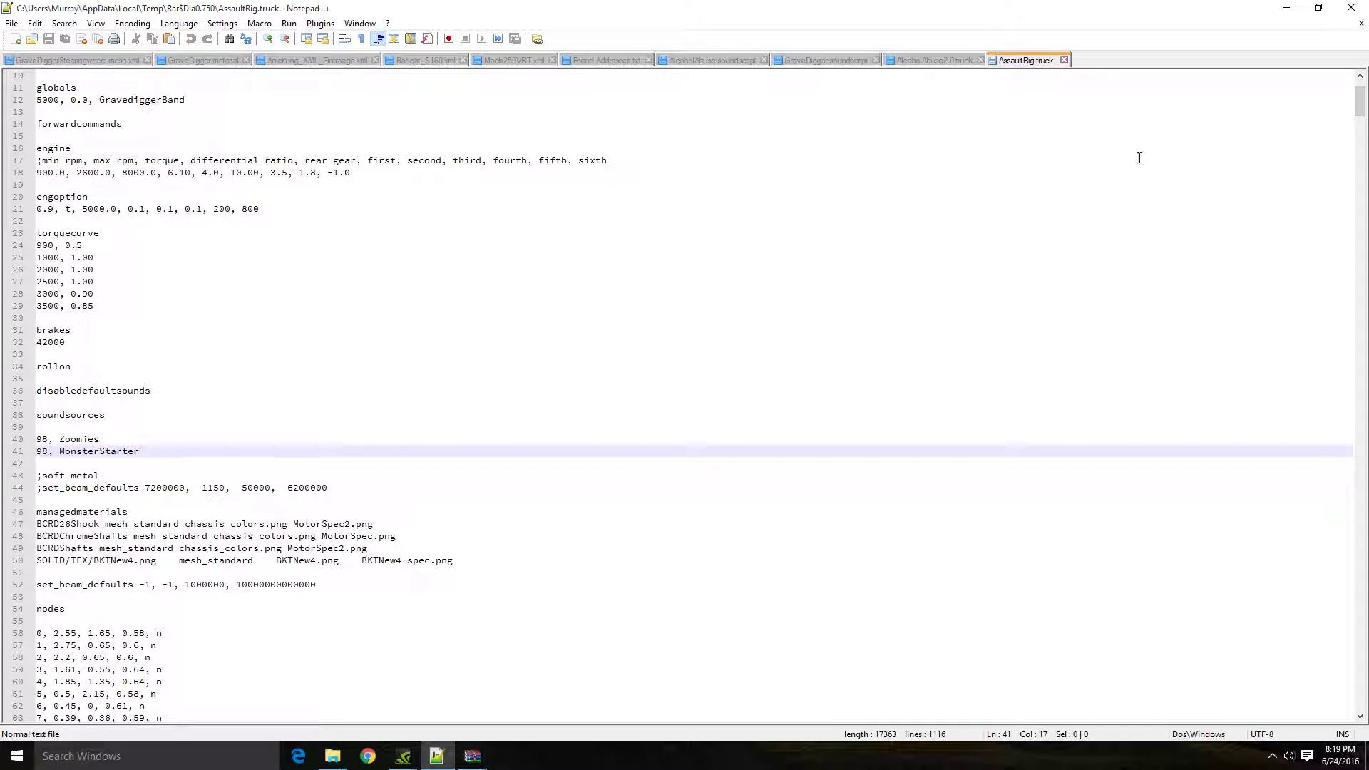
double_click(135, 450)
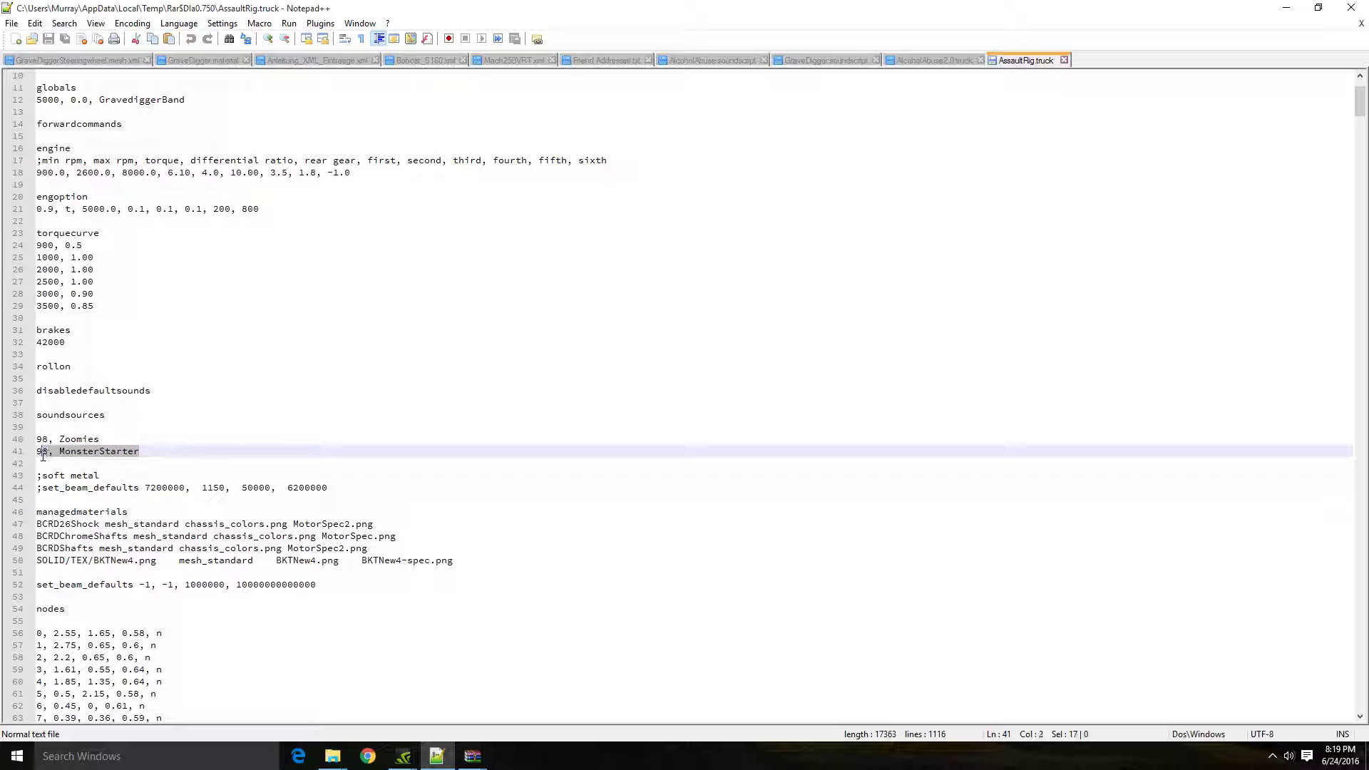
left_click(101, 462)
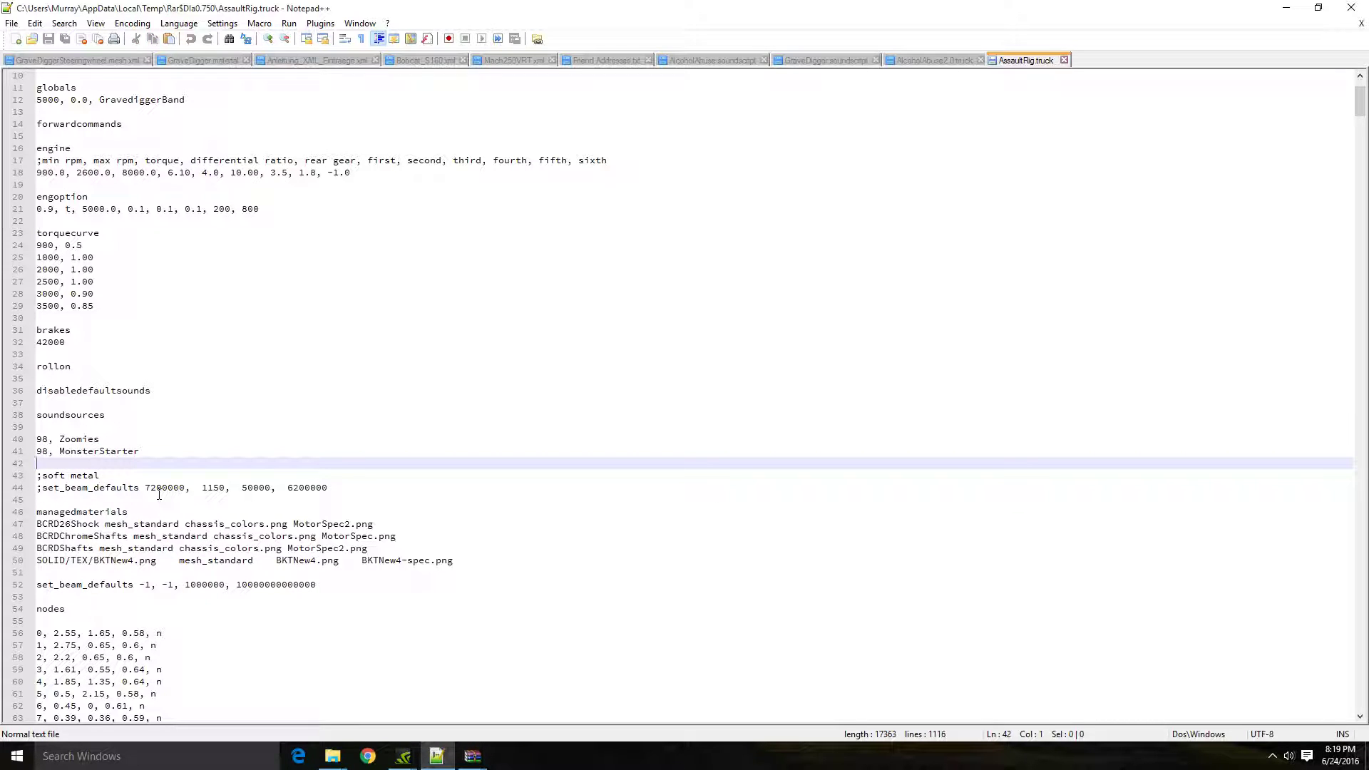
type("98,")
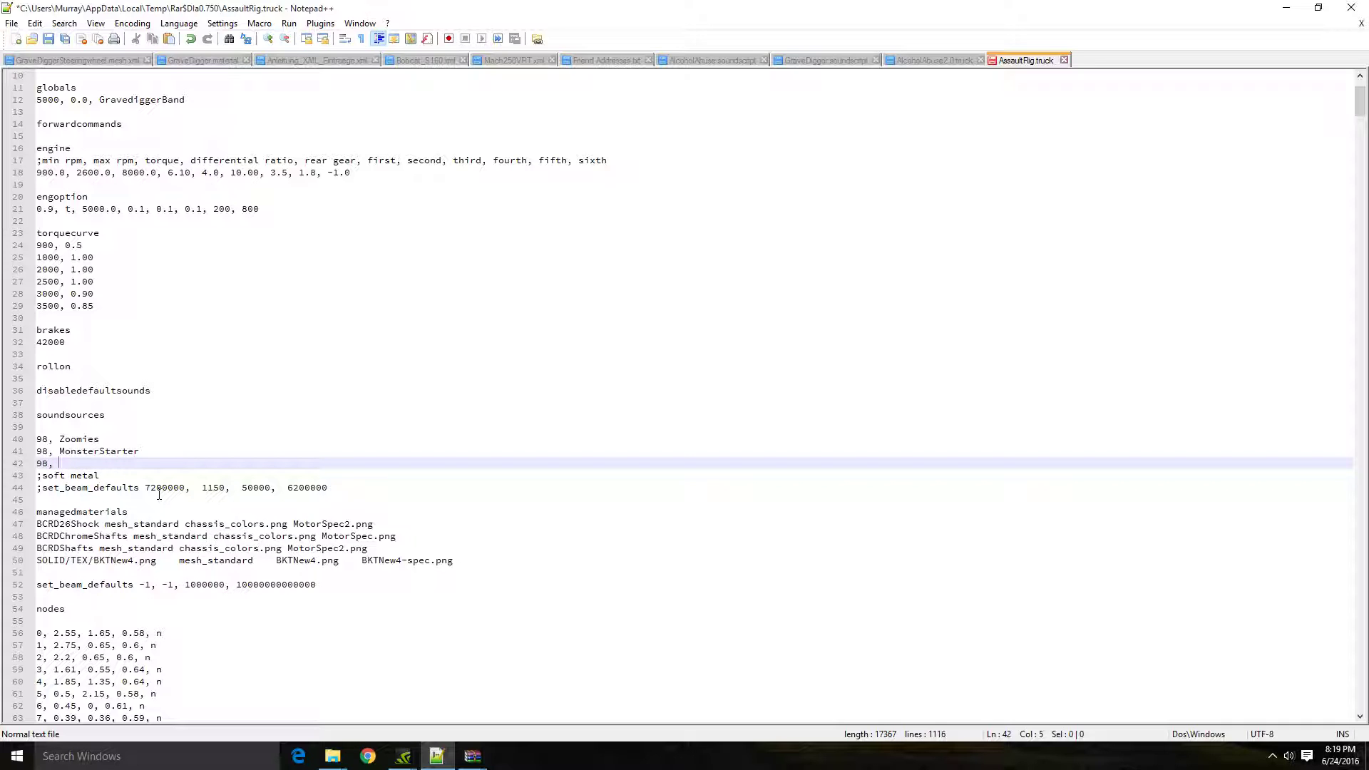
key("Return")
key("Up")
key("Right")
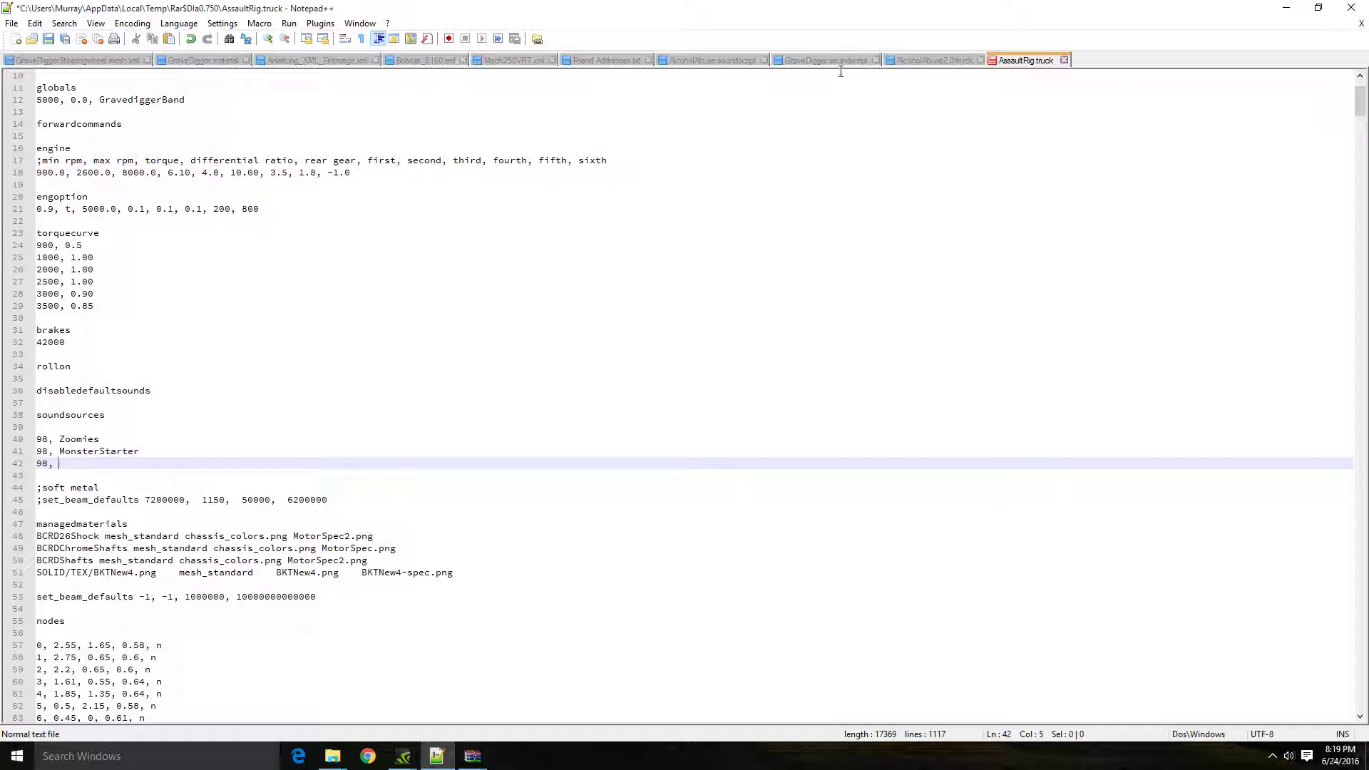
Check the Monsterreverse soundsource in AlcoholAbuse2.0.truck against the GraveDigger soundscript definitions
left_click(935, 62)
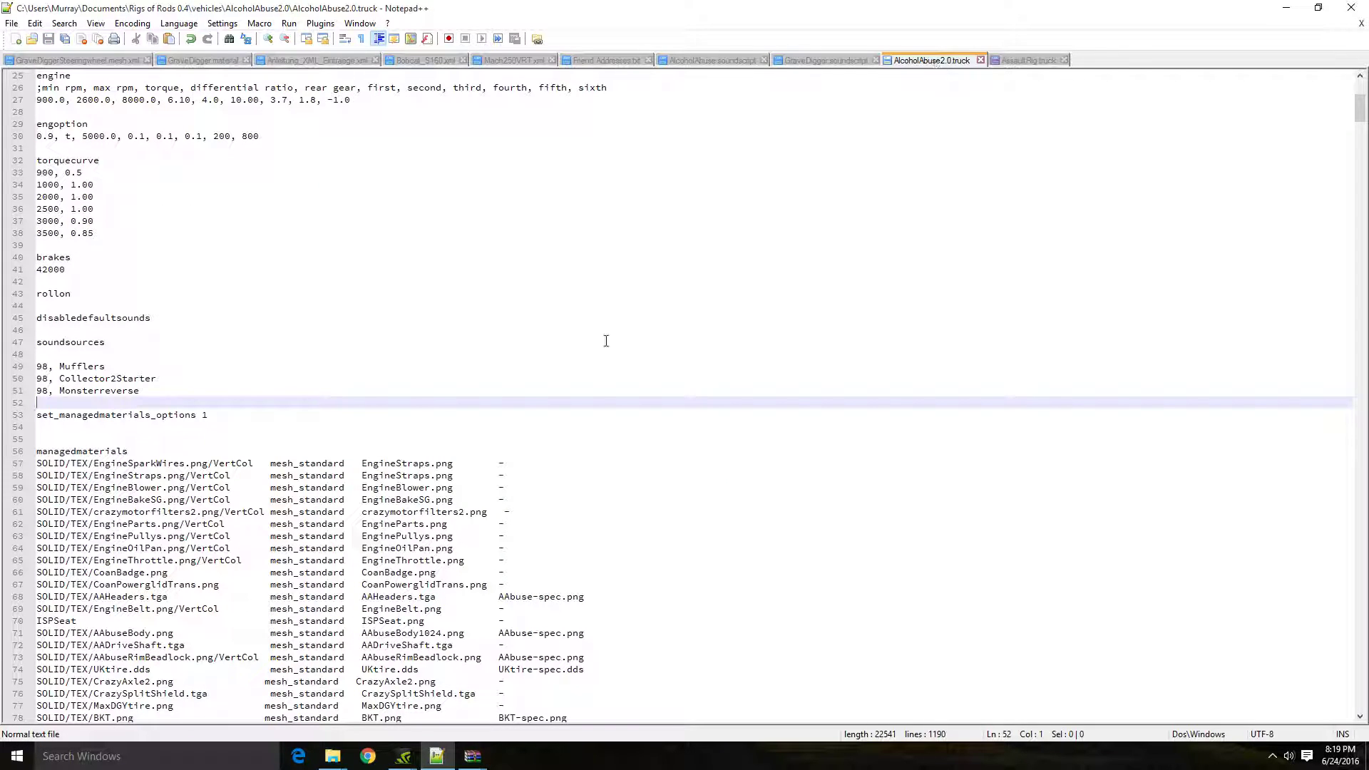
left_click_drag(115, 405, 62, 391)
left_click(838, 63)
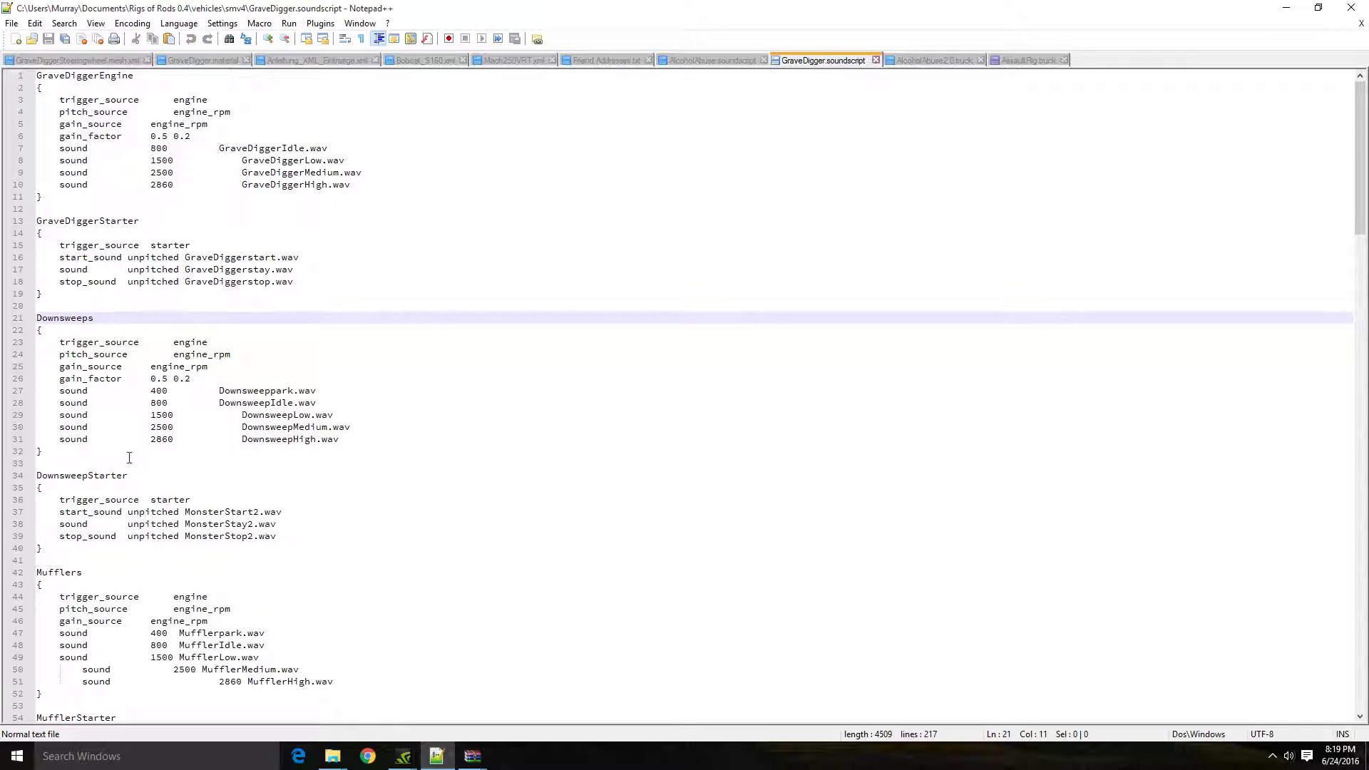
scroll(107, 414, "down", 16)
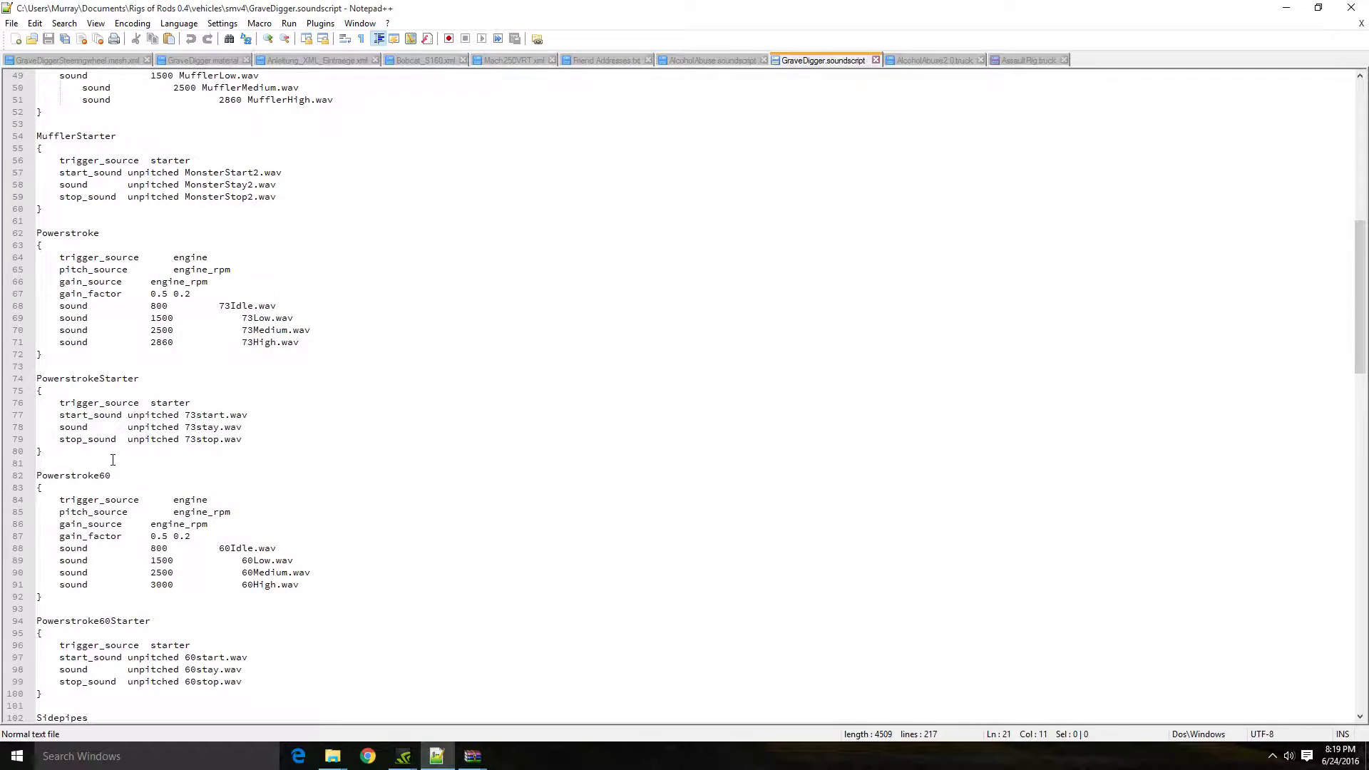
scroll(113, 460, "down", 16)
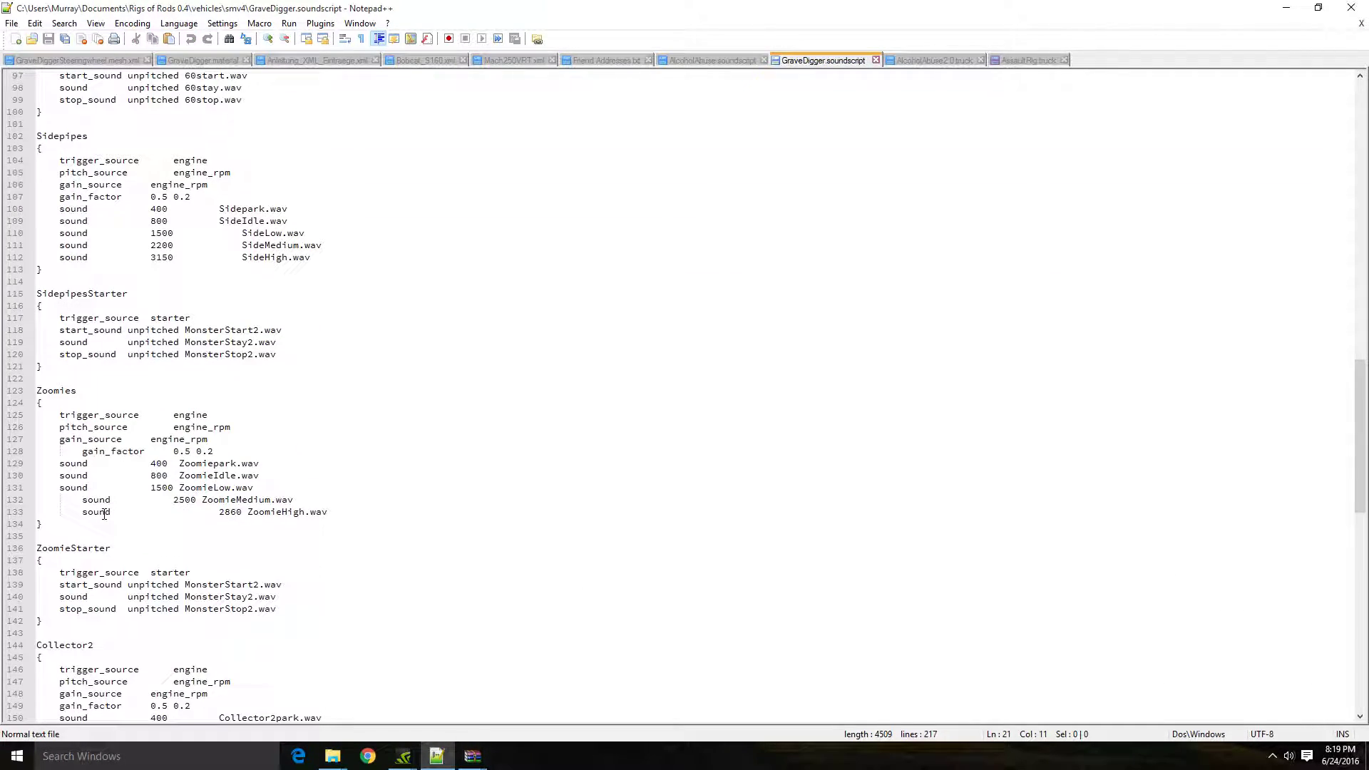
scroll(104, 514, "down", 6)
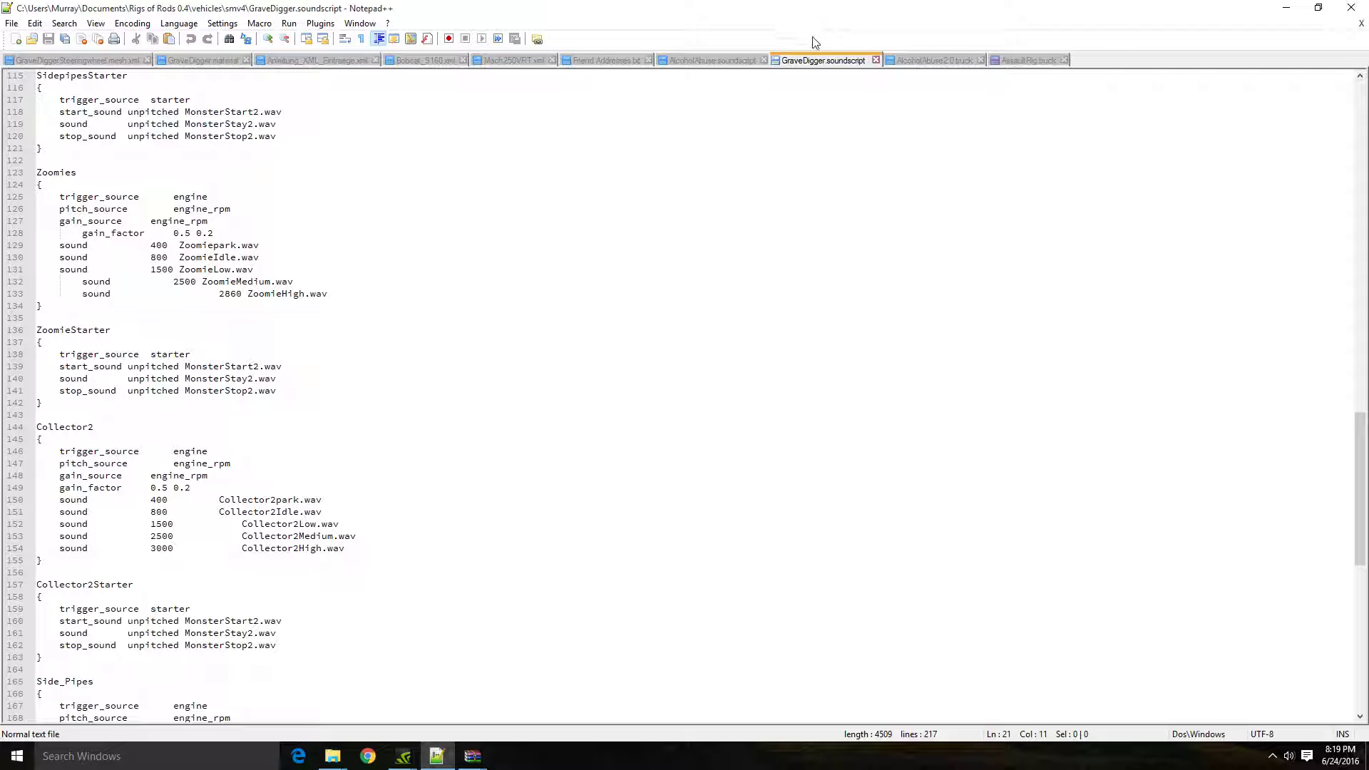
Delete the empty '98, ' line from AssaultRig.truck's soundsources
left_click(1038, 63)
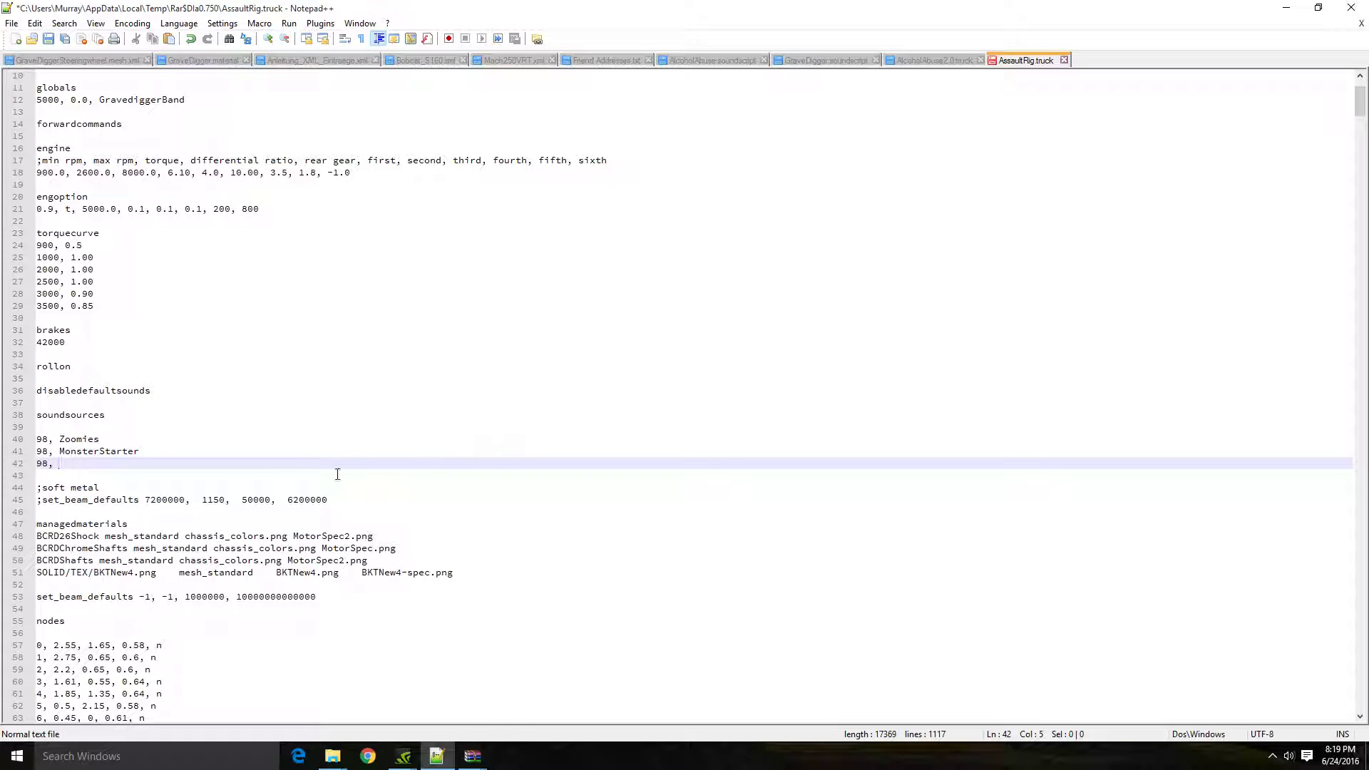
left_click_drag(97, 464, 36, 464)
key("BackSpace")
key("BackSpace")
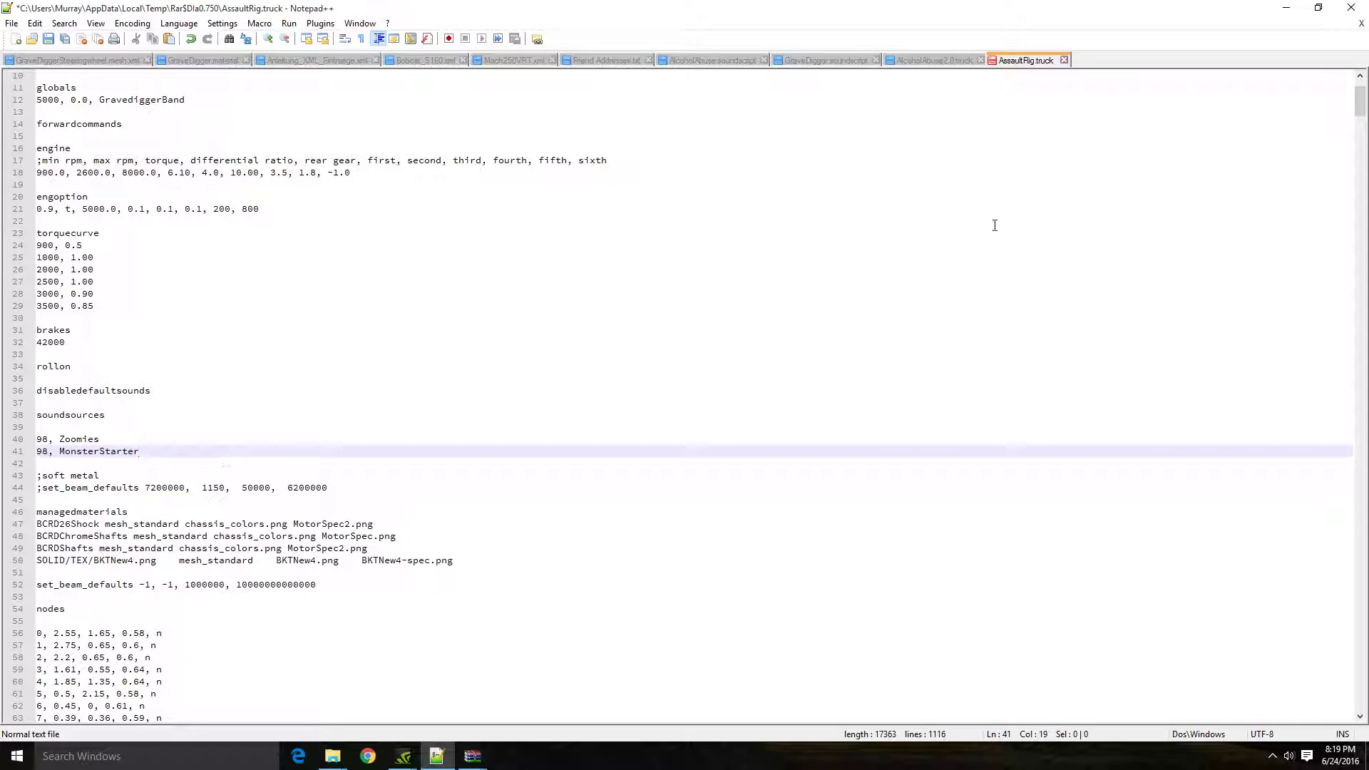
Close AssaultRig.truck without saving and return to GraveDigger.soundscript
left_click(1065, 60)
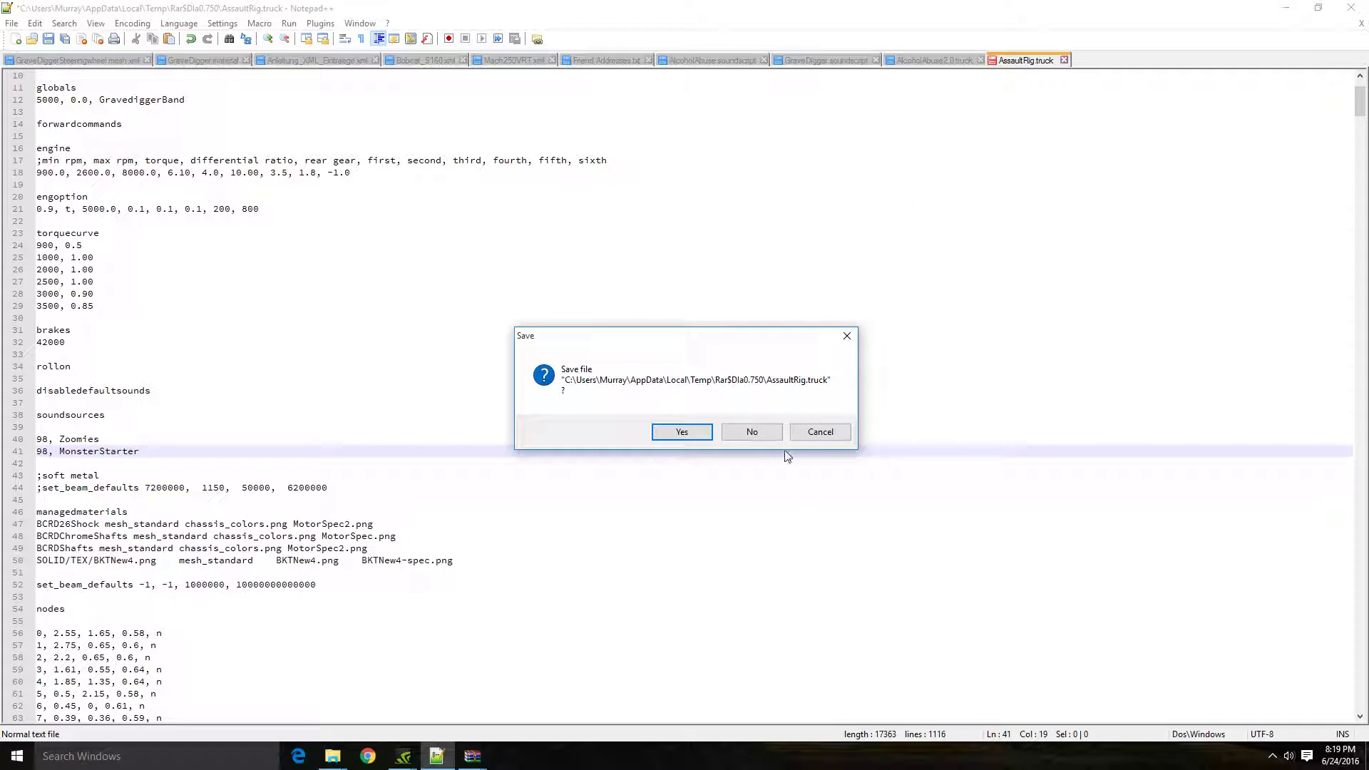
left_click(754, 431)
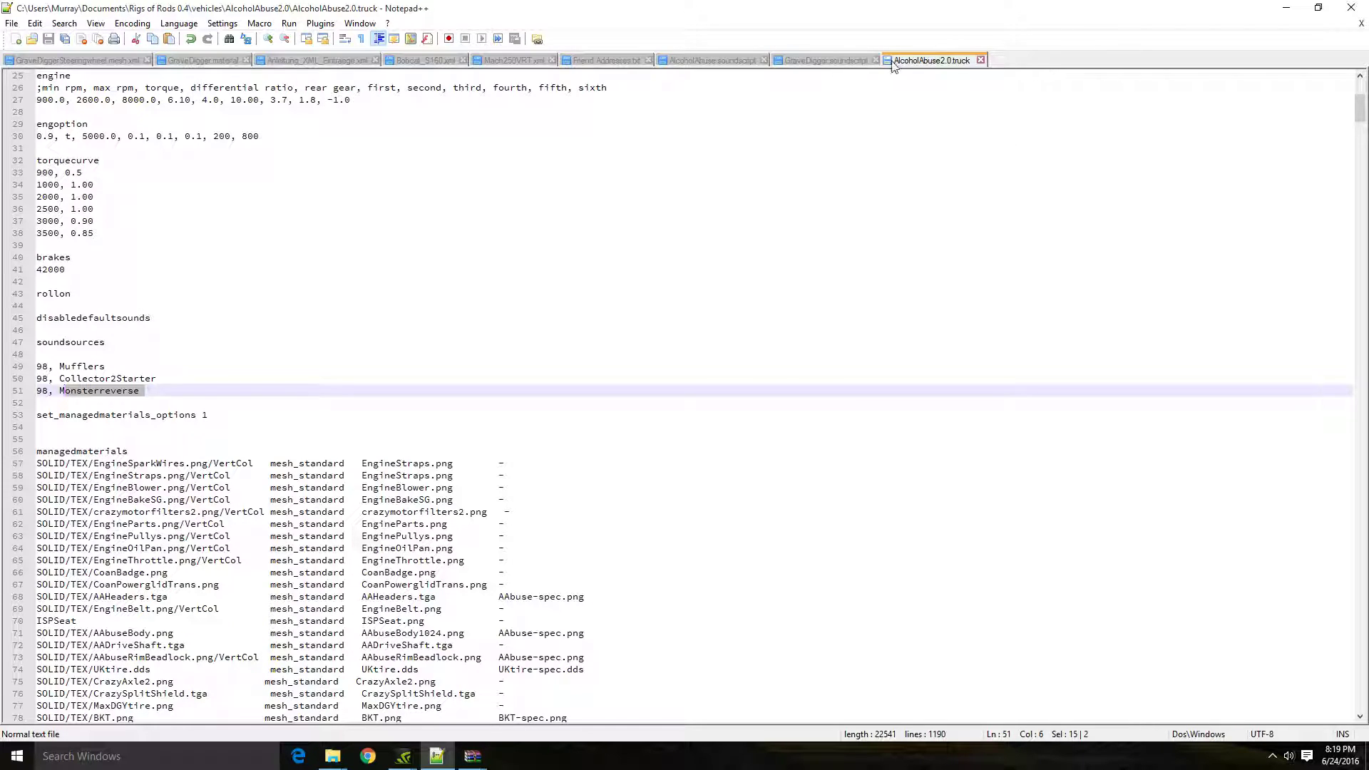
left_click(826, 61)
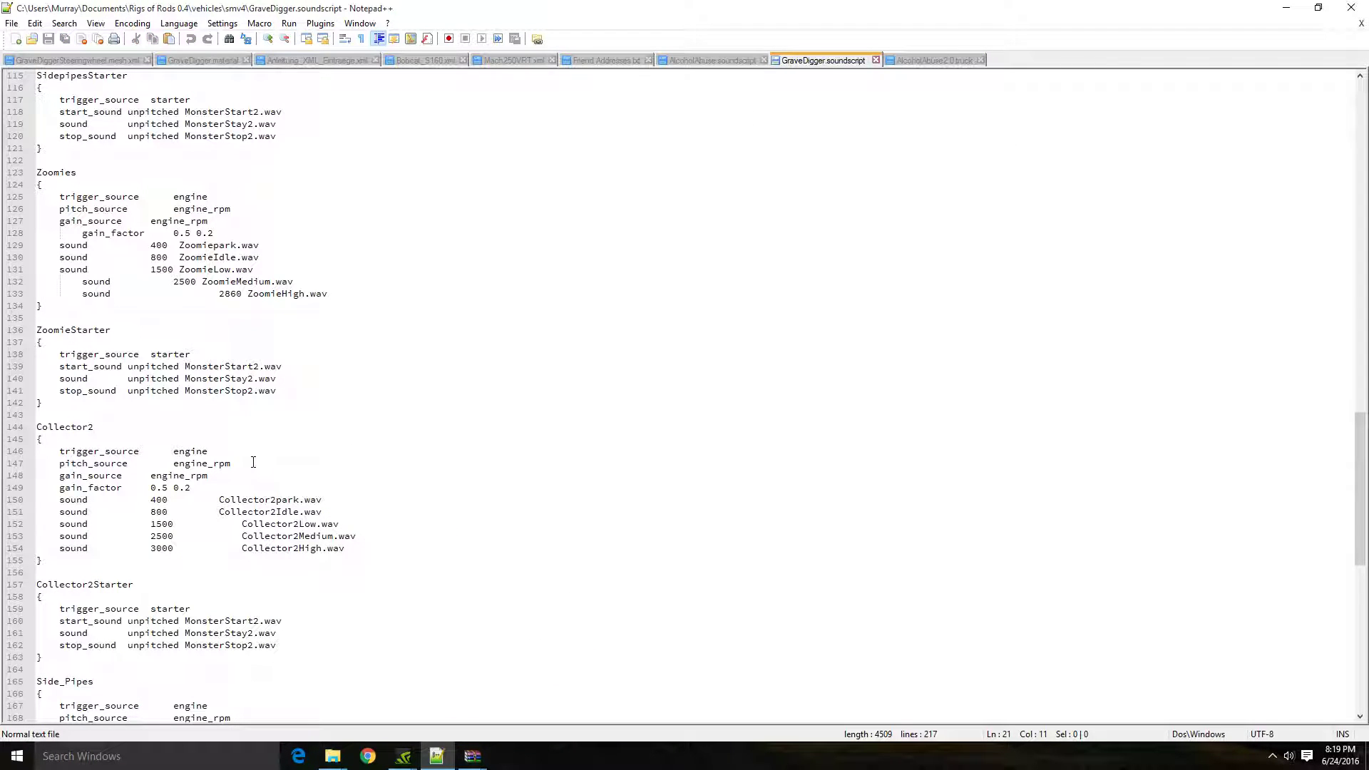
Scroll GraveDigger.soundscript to review its Powerstroke and Powerstroke60 engine sound definitions
scroll(253, 462, "up", 18)
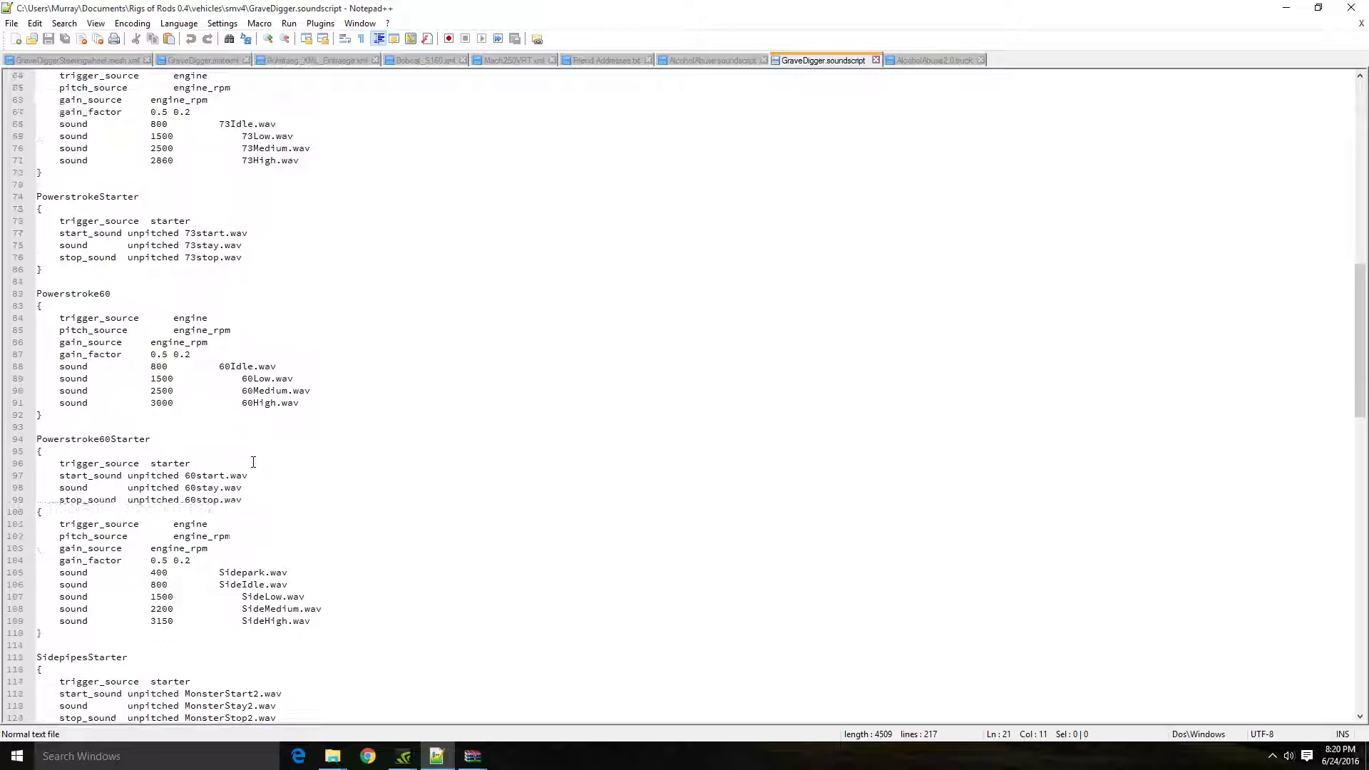
scroll(254, 462, "up", 16)
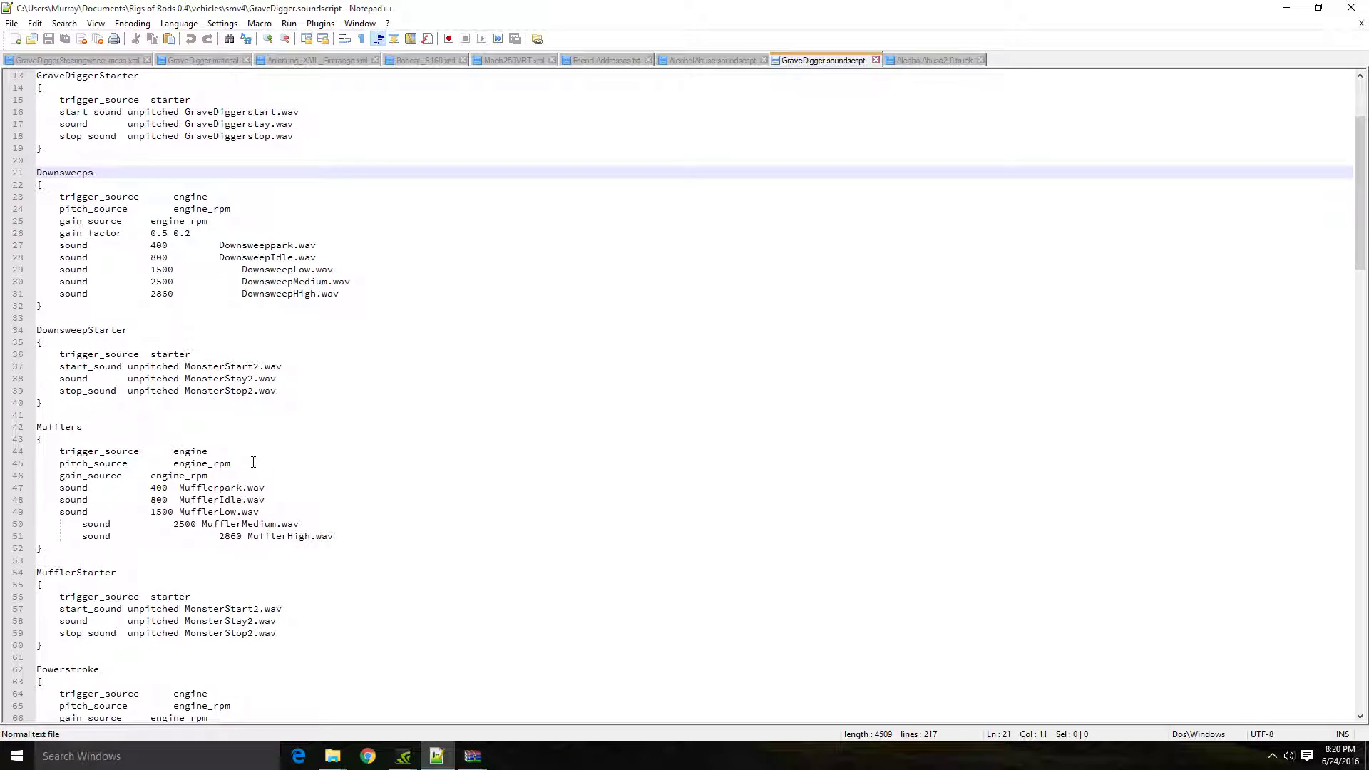
scroll(253, 462, "up", 4)
scroll(253, 462, "down", 10)
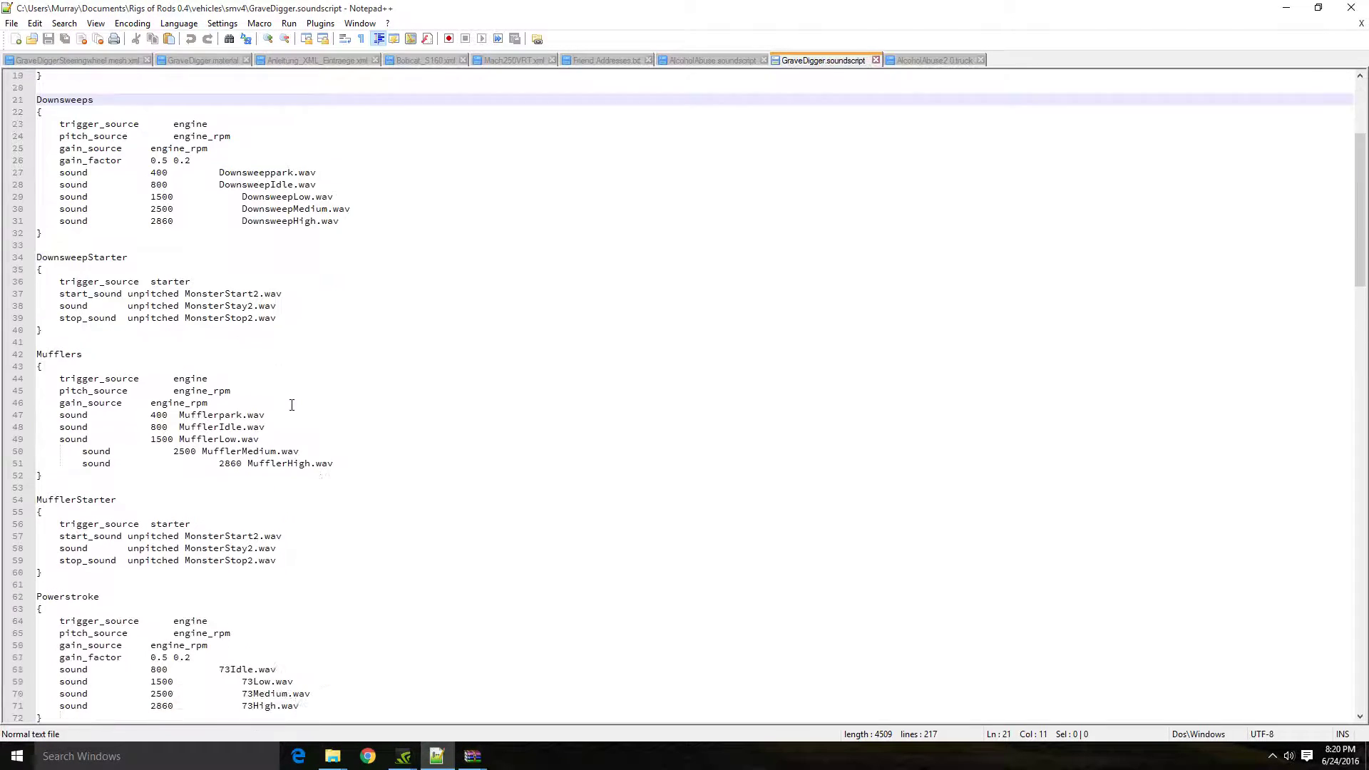
scroll(291, 404, "down", 20)
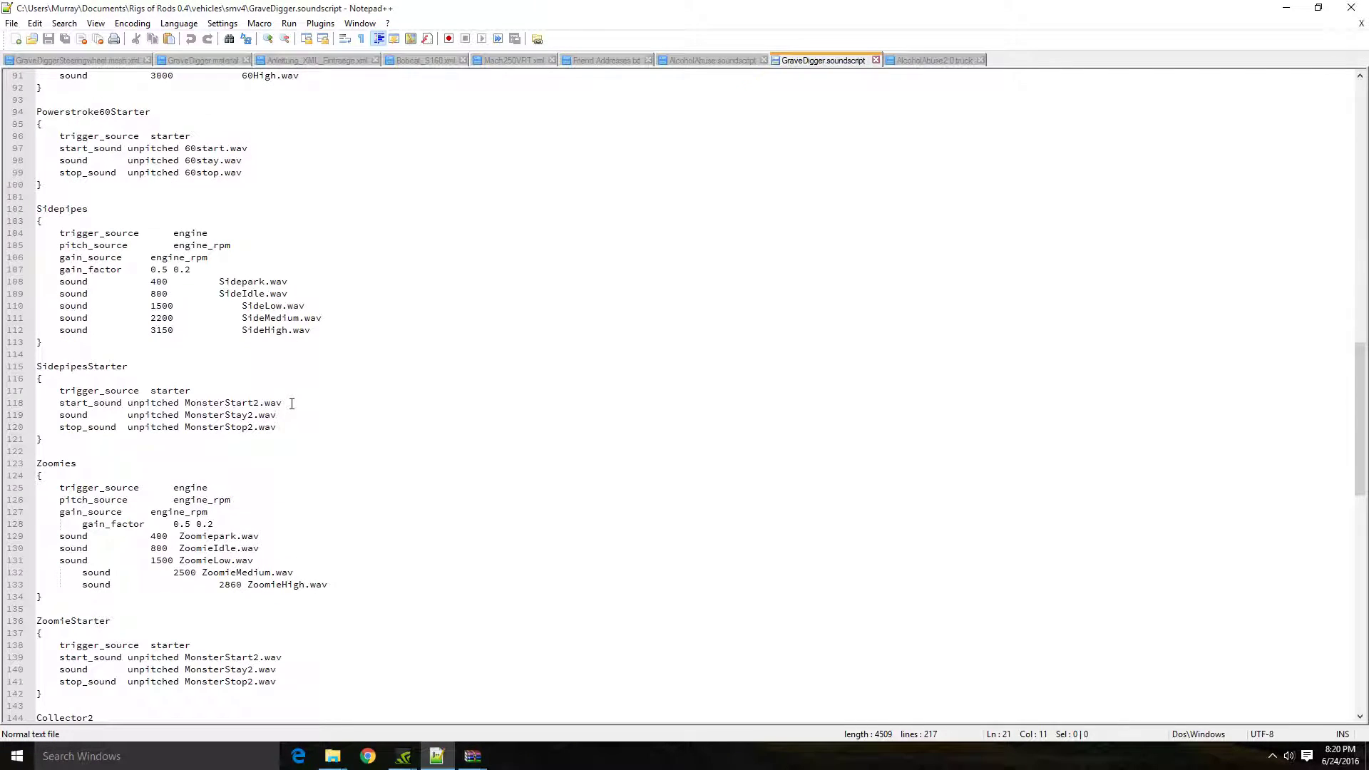
scroll(291, 405, "down", 12)
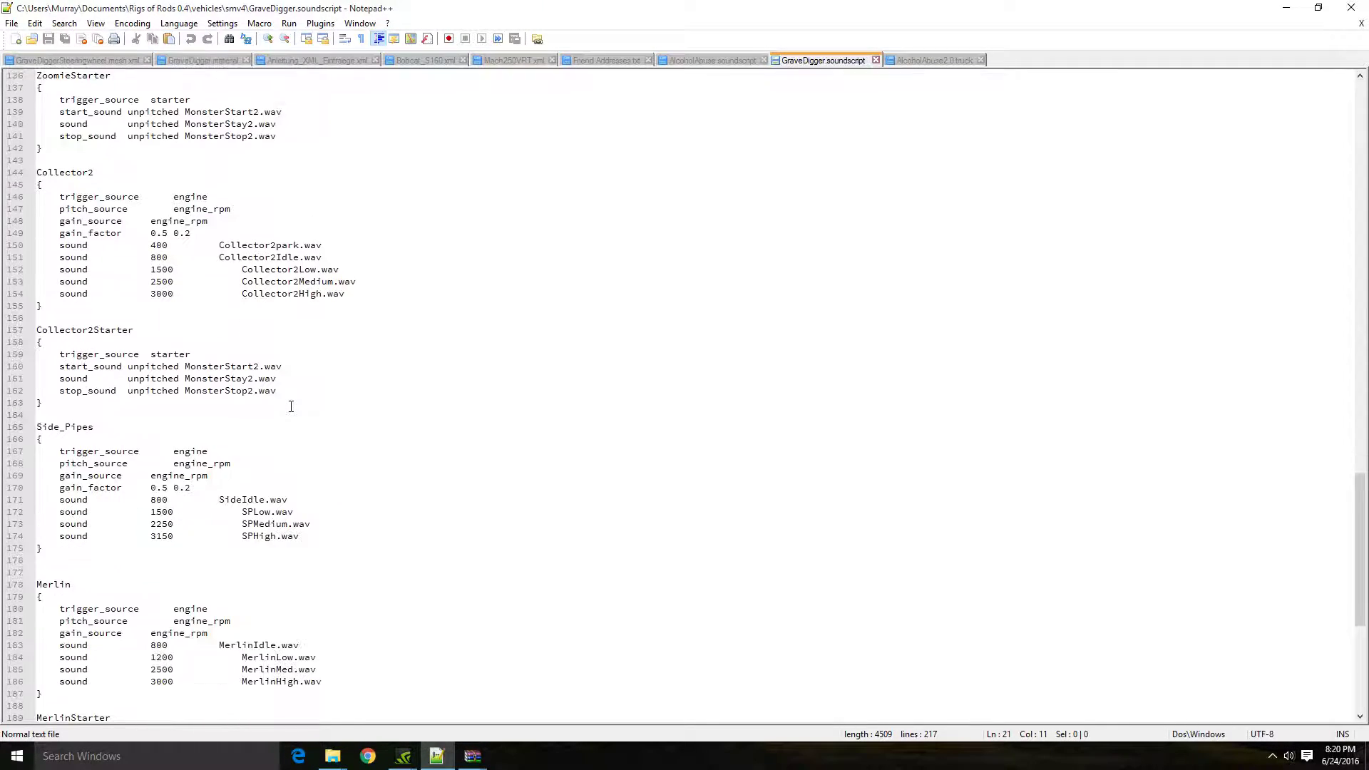
scroll(290, 410, "down", 5)
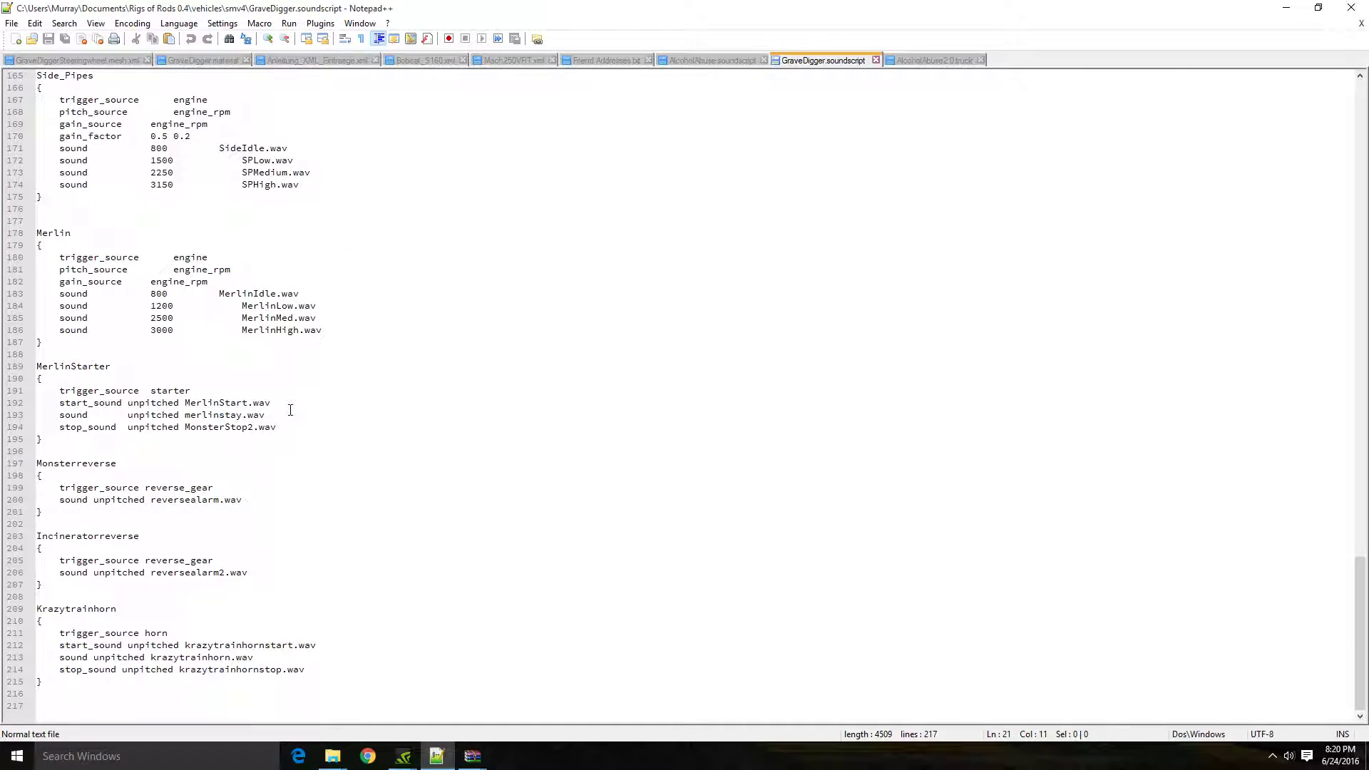
scroll(290, 410, "up", 6)
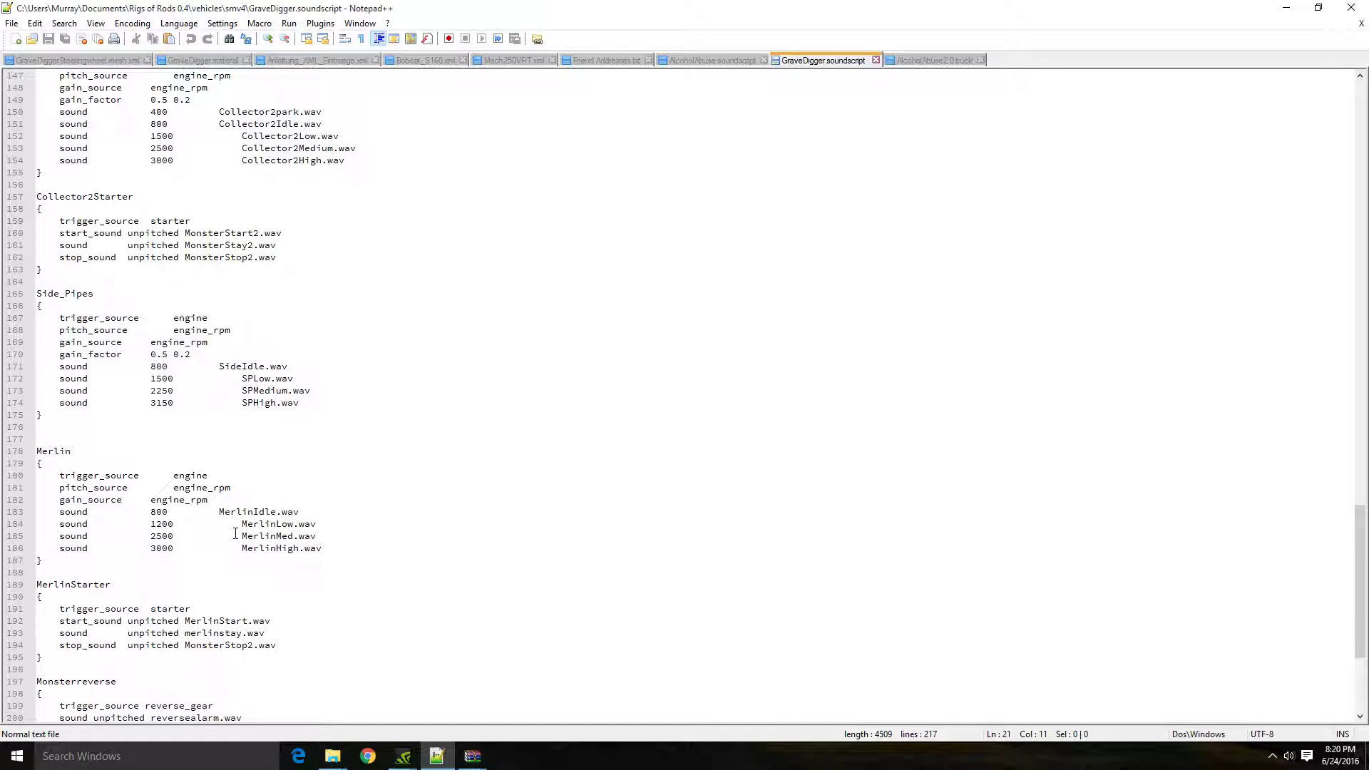
scroll(236, 534, "up", 14)
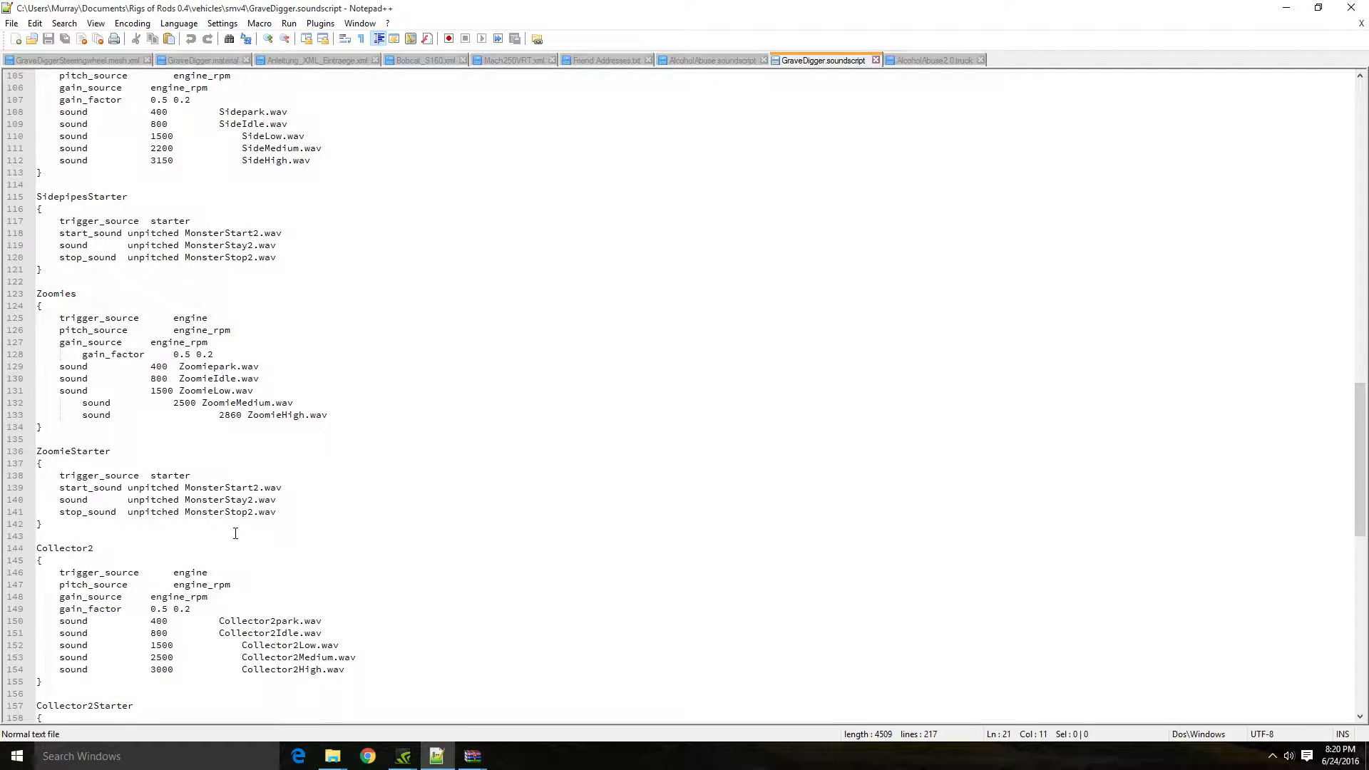
scroll(235, 534, "up", 19)
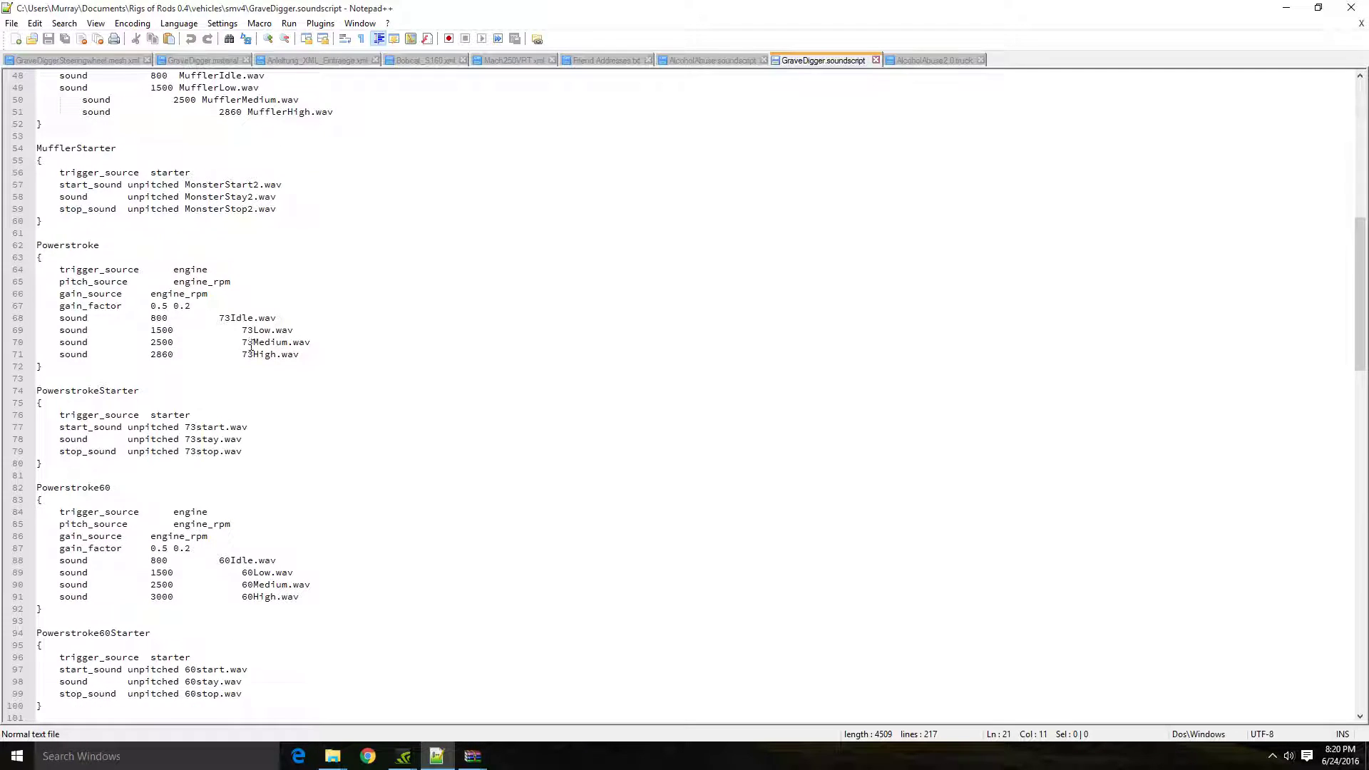
scroll(246, 346, "up", 1)
left_click(349, 368)
left_click(349, 379)
left_click(335, 392)
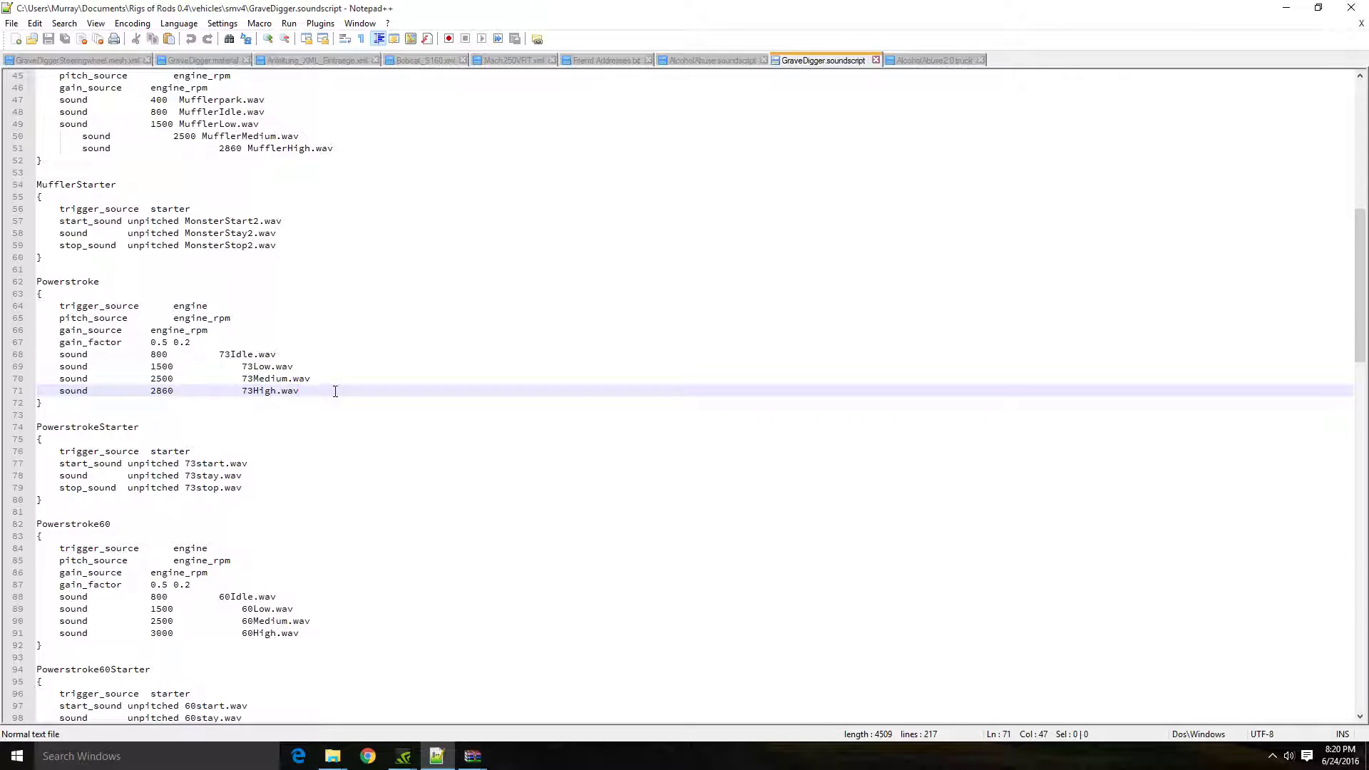
left_click(227, 295)
left_click(108, 284)
left_click_drag(108, 285, 32, 287)
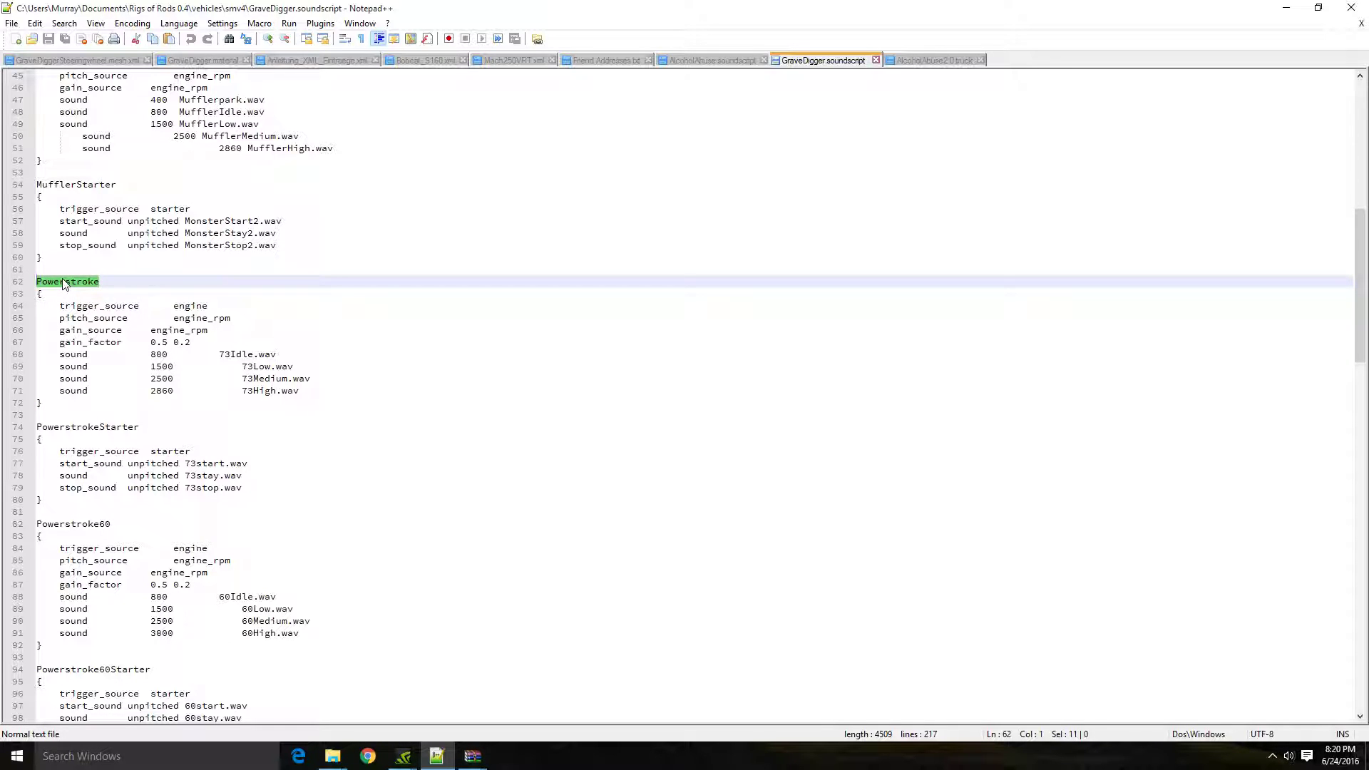
left_click(918, 65)
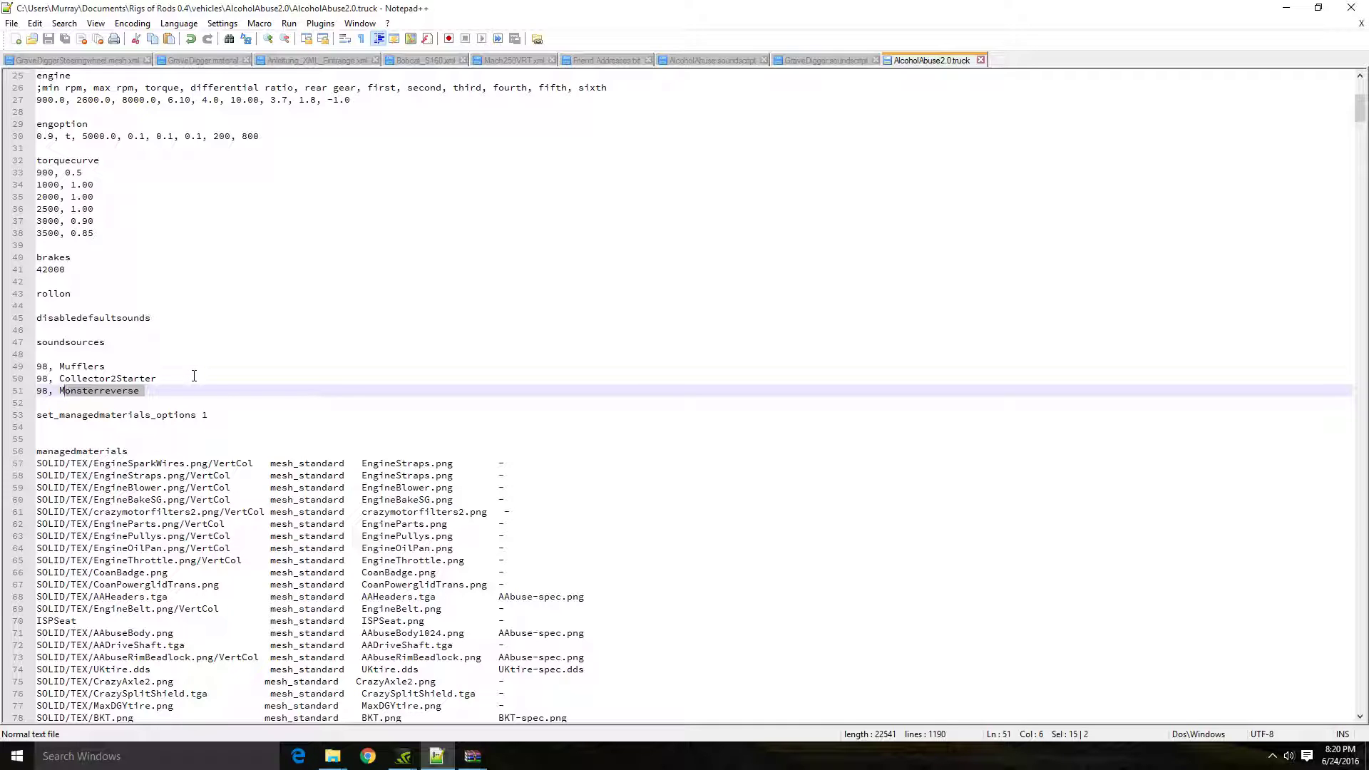
left_click(802, 60)
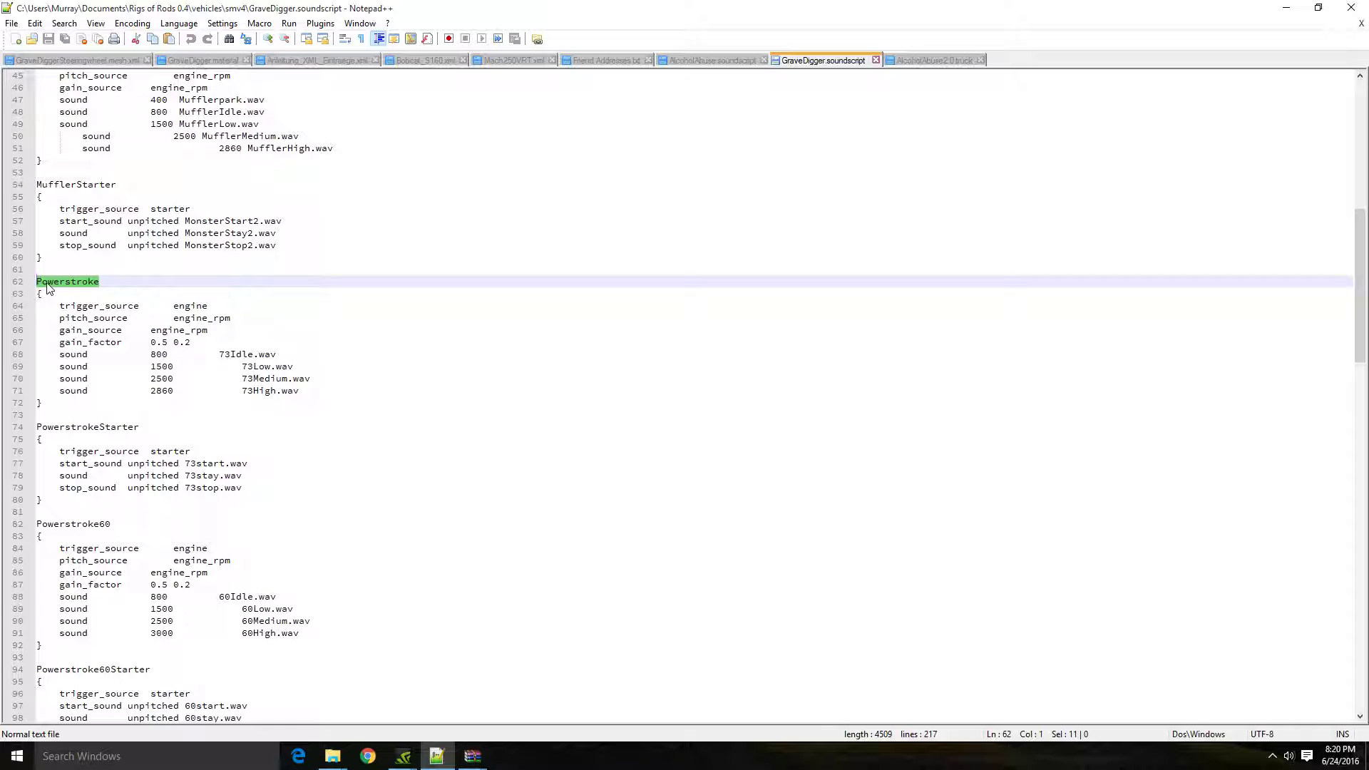
left_click(930, 60)
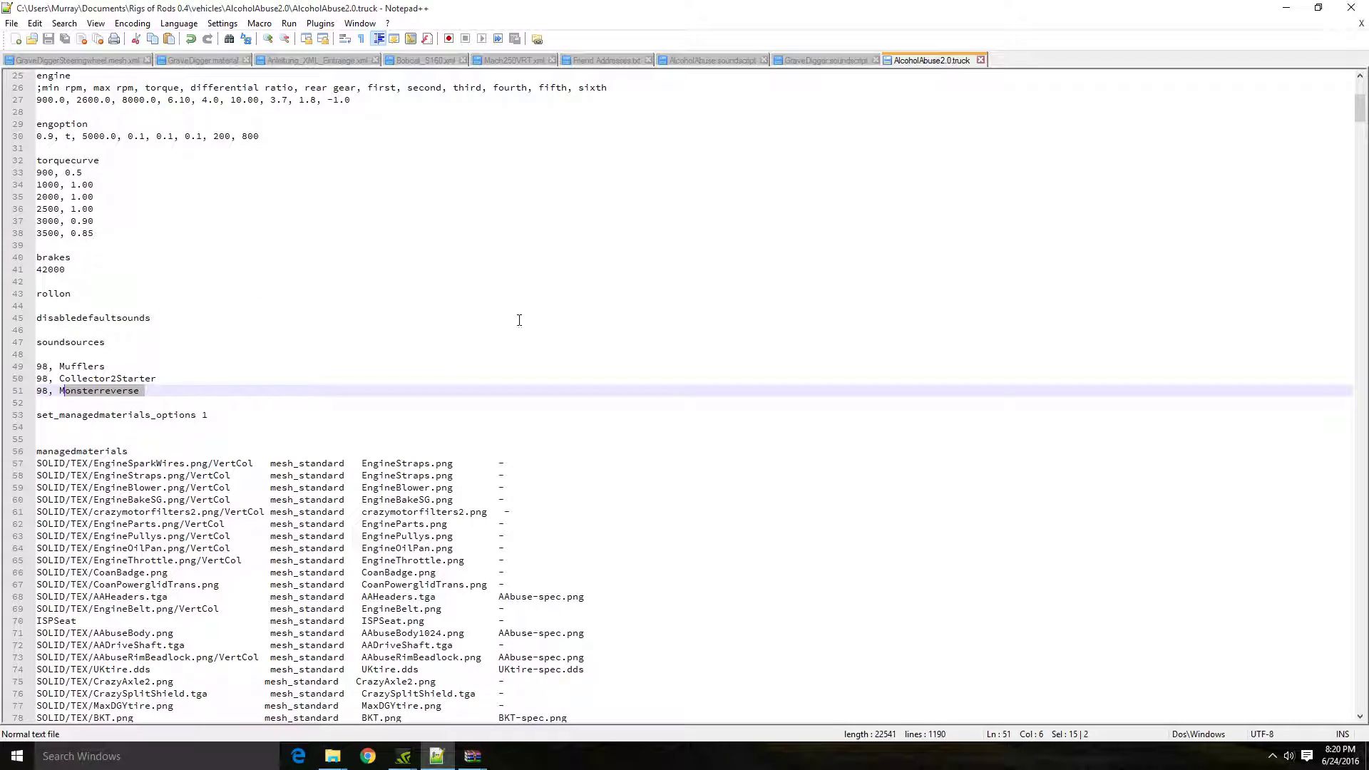
left_click_drag(107, 367, 55, 366)
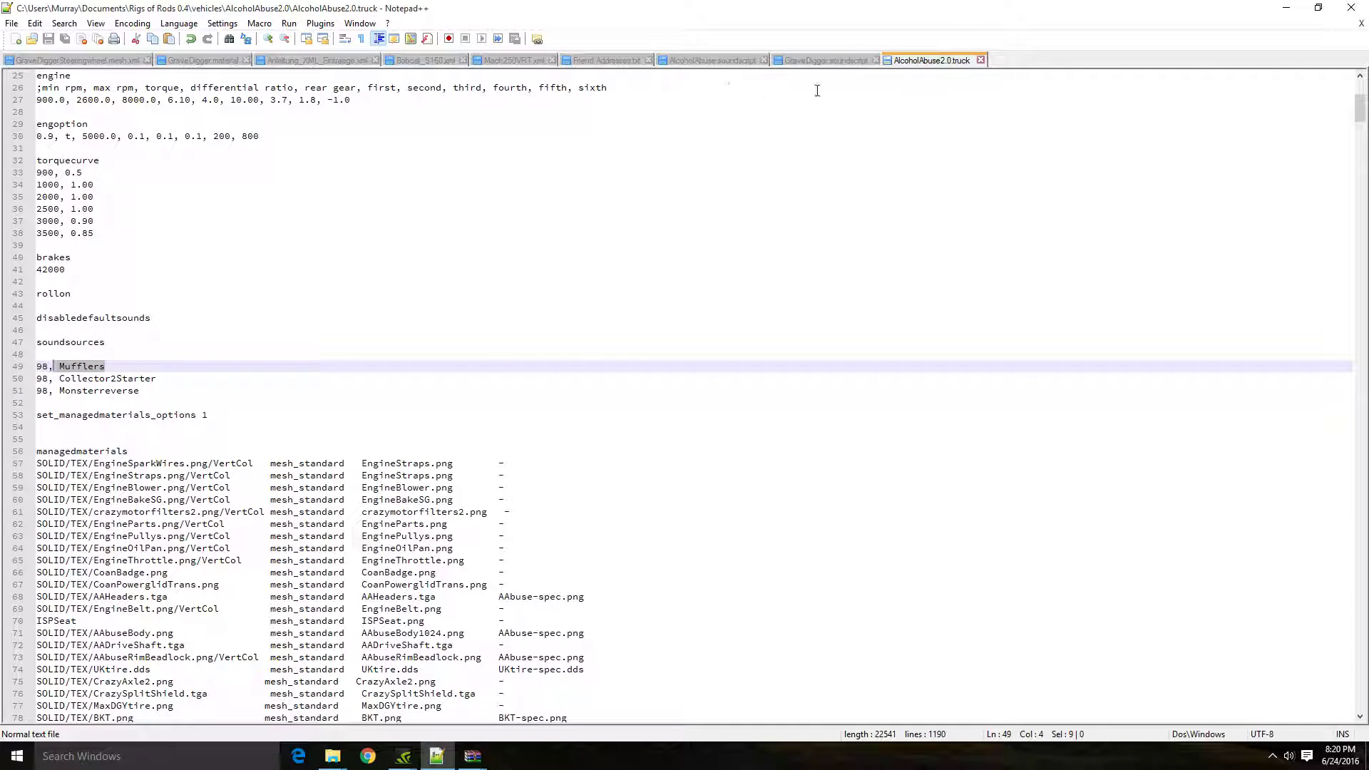
left_click(829, 60)
left_click(135, 426)
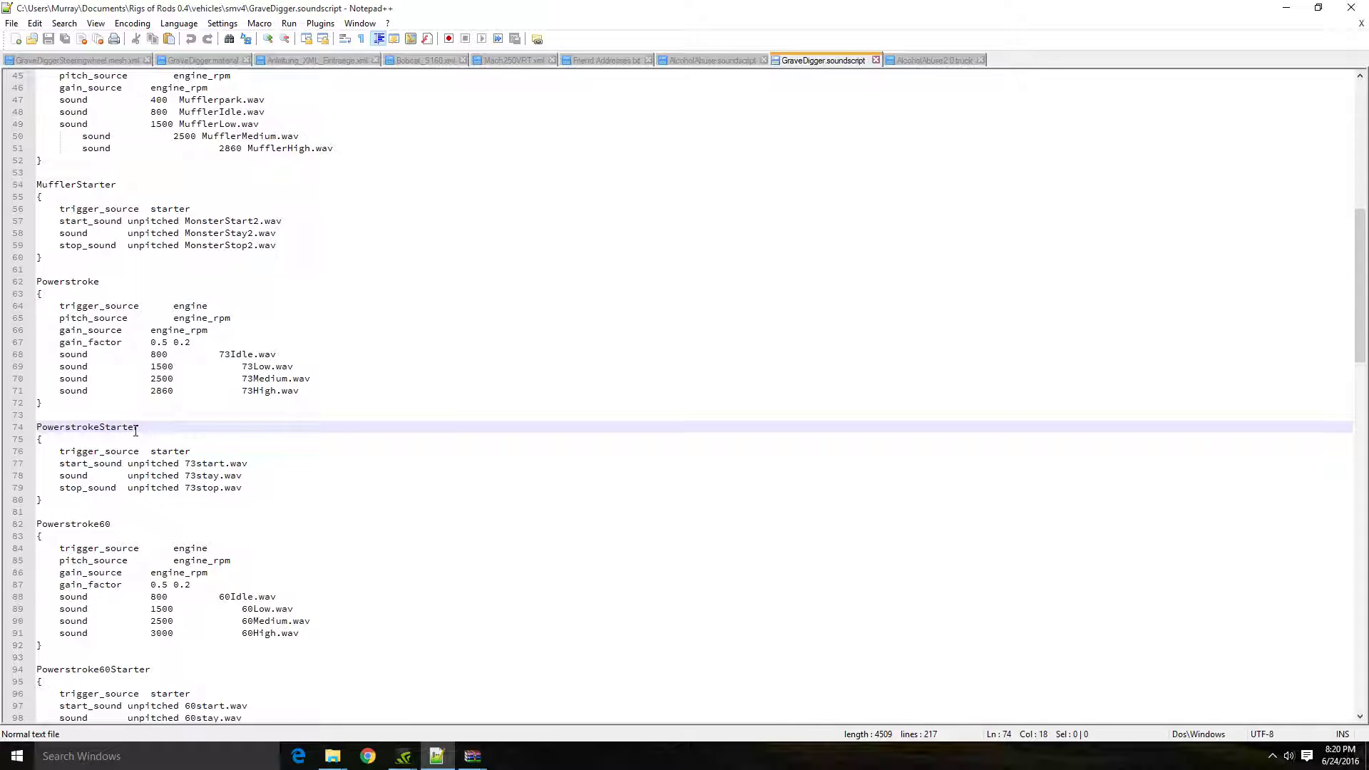
left_click(933, 62)
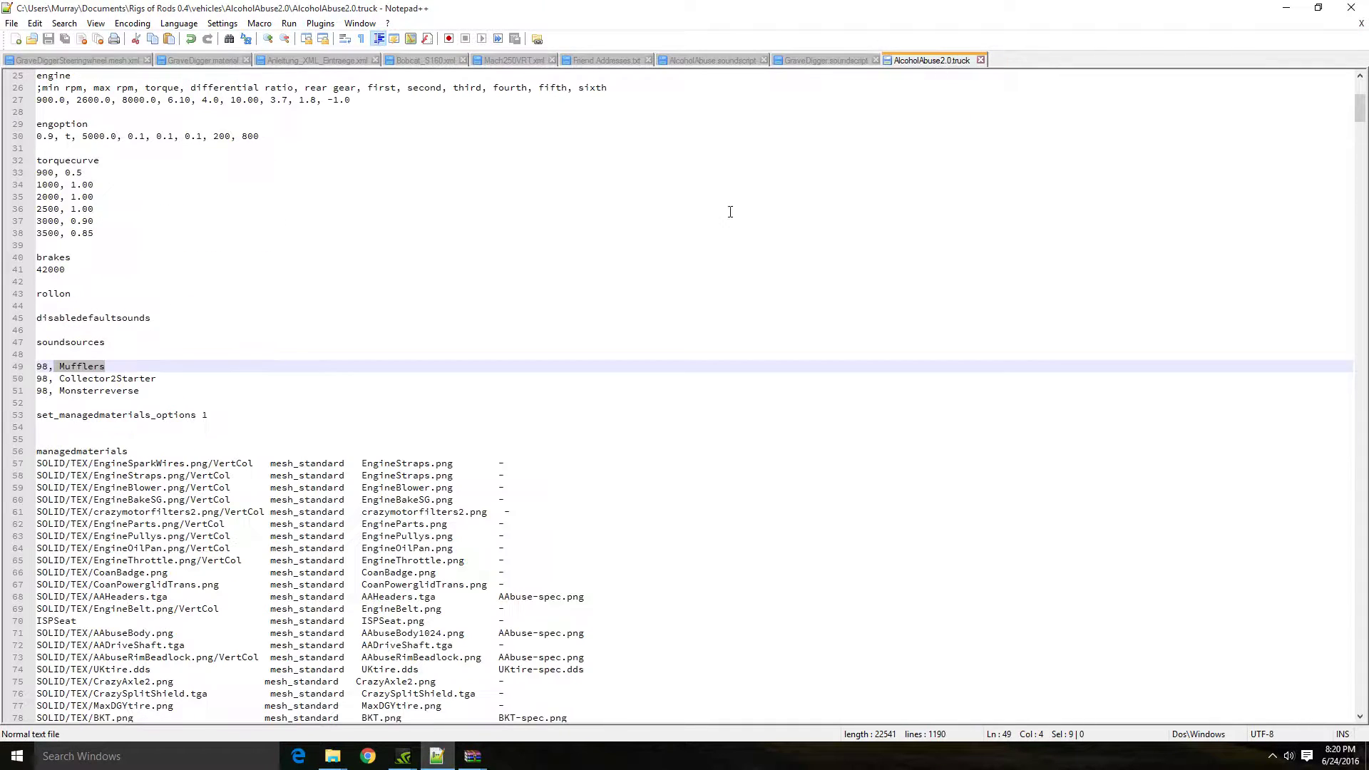
left_click_drag(157, 379, 60, 383)
left_click(175, 394)
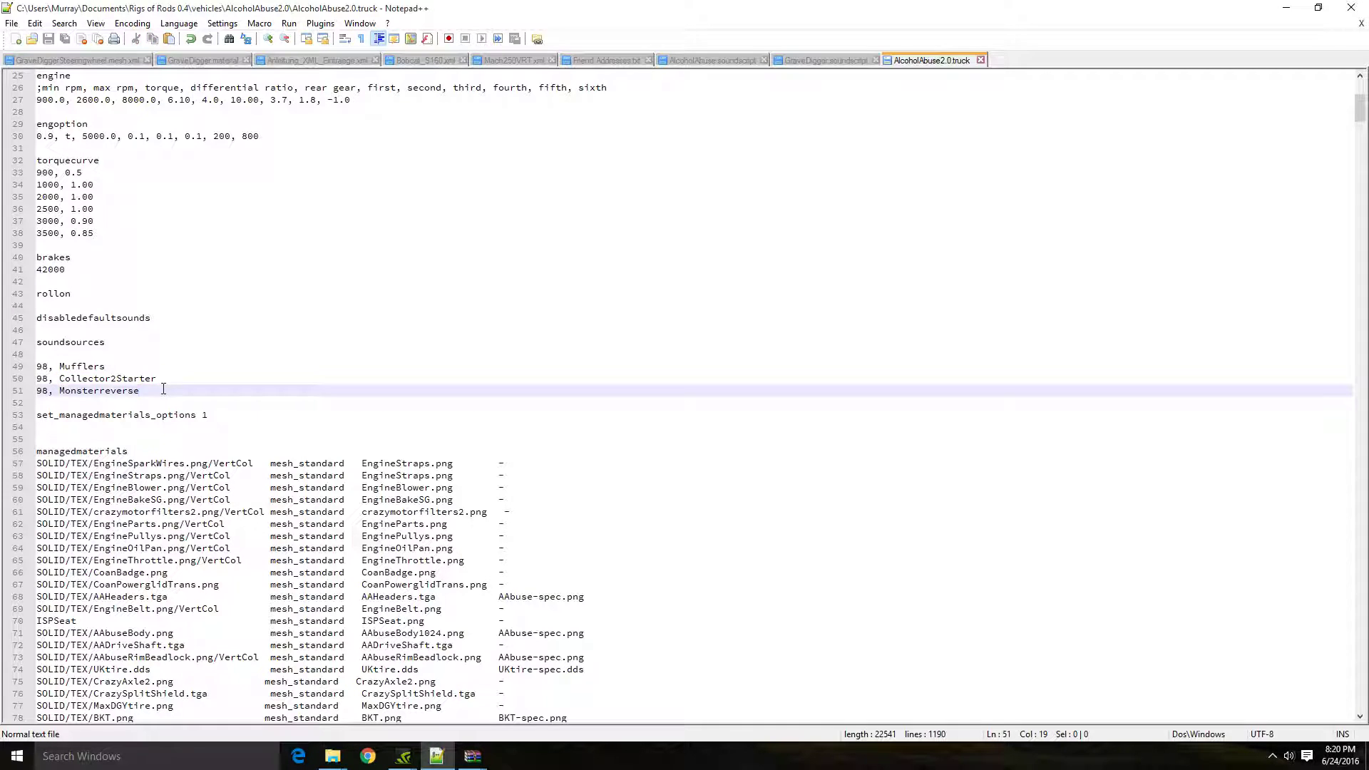
left_click_drag(158, 389, 59, 391)
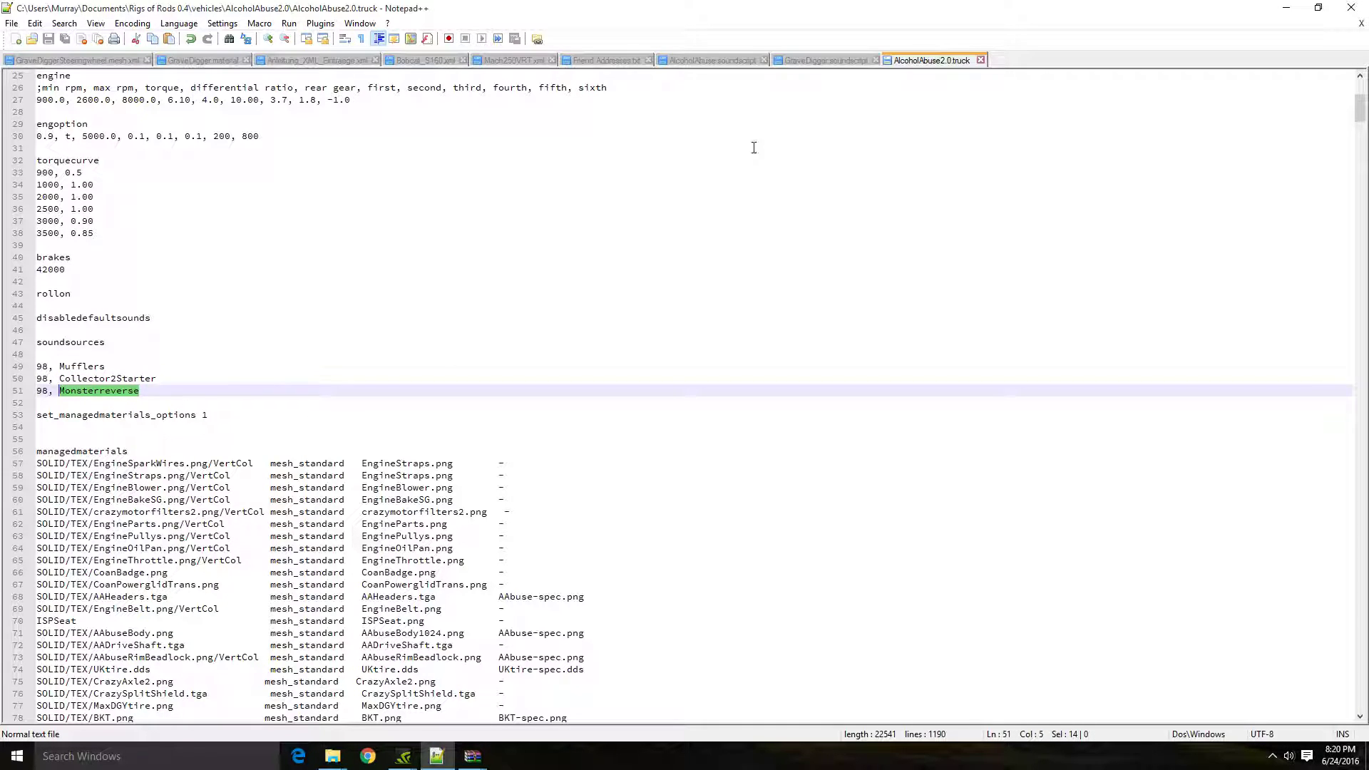
left_click(813, 61)
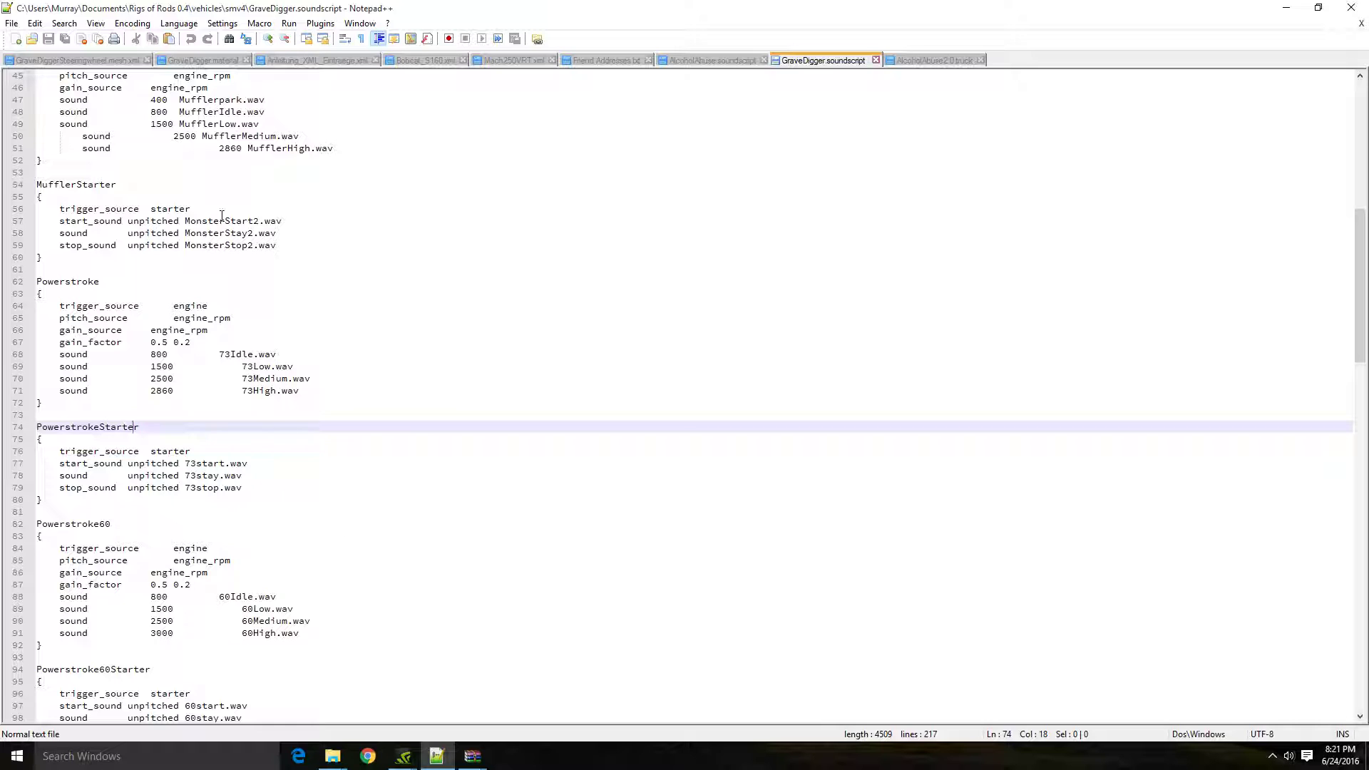
Open the smv4 folder and select 73high among the 73high–73stop WAV files
left_click(333, 756)
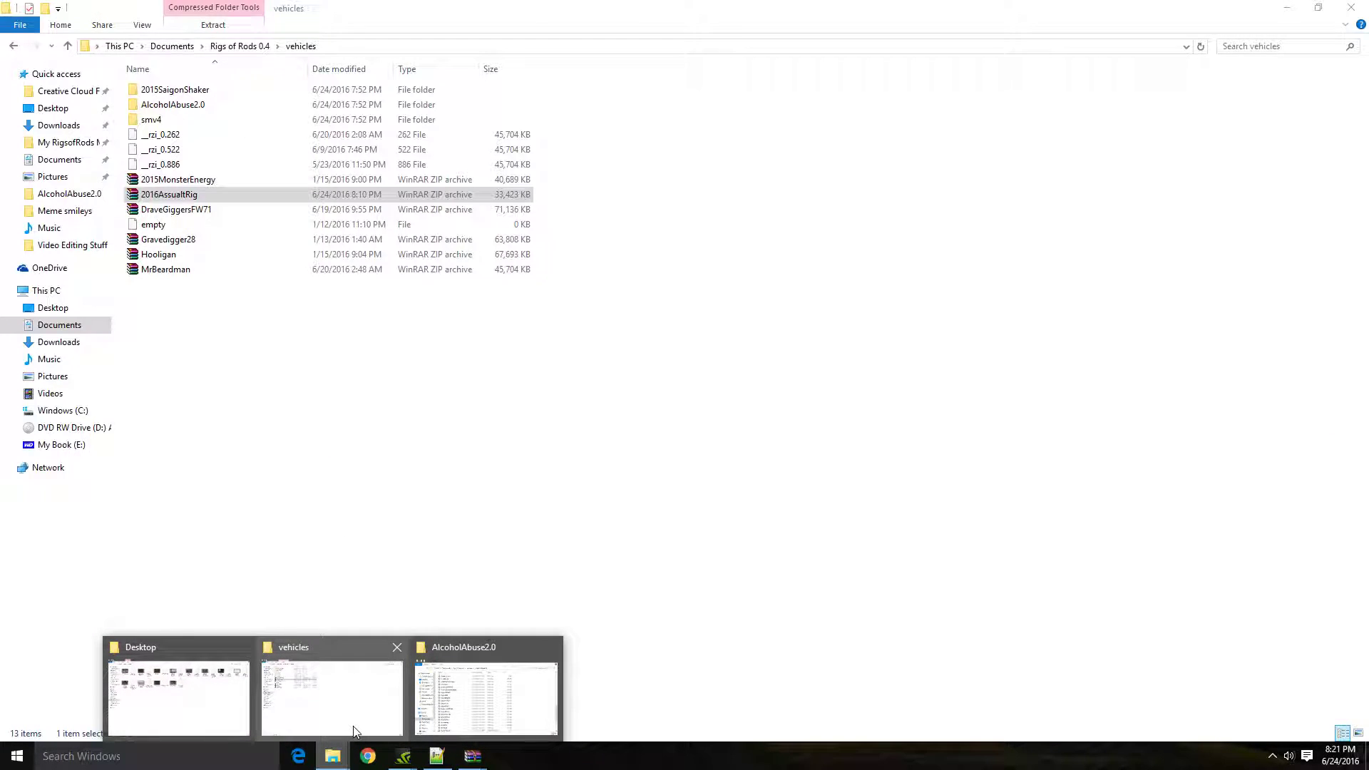
left_click(334, 712)
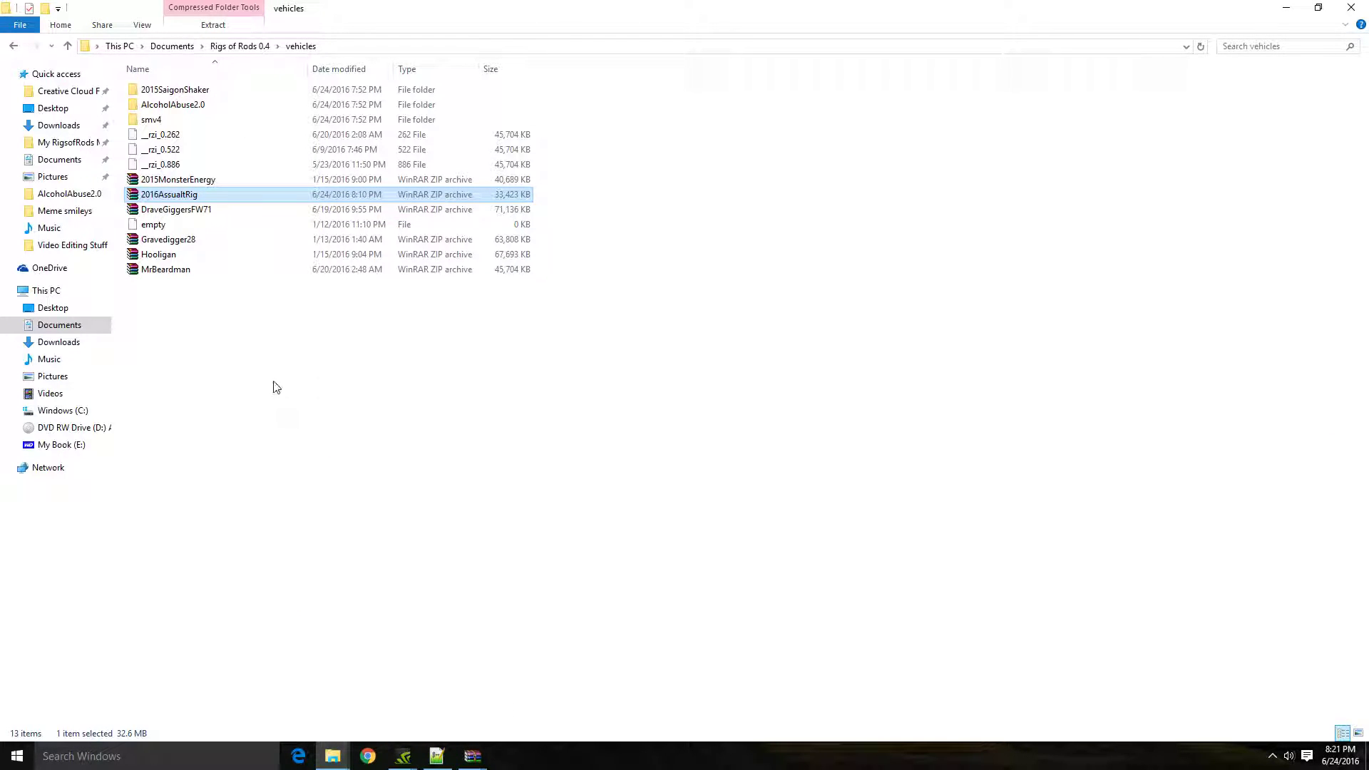
double_click(187, 118)
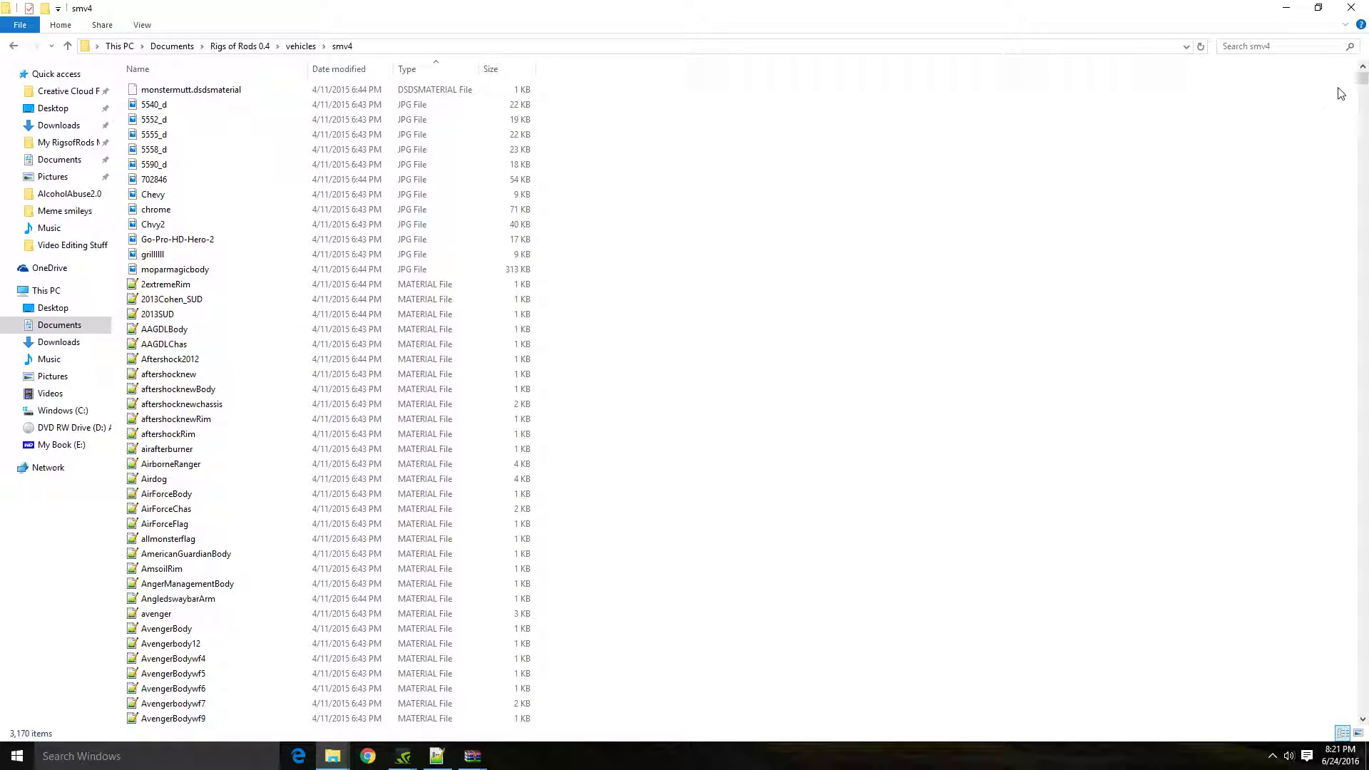
left_click_drag(1361, 80, 1332, 575)
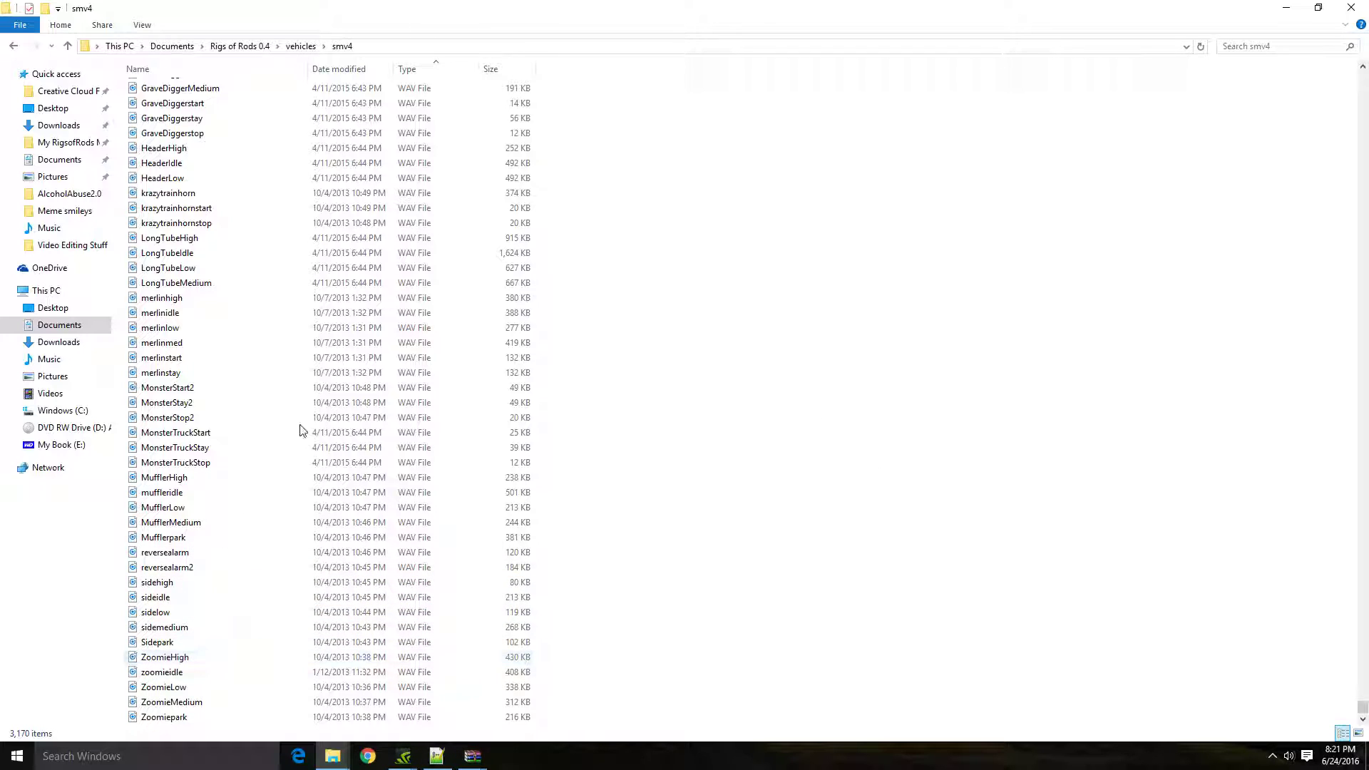
scroll(222, 499, "up", 1)
scroll(213, 385, "up", 1)
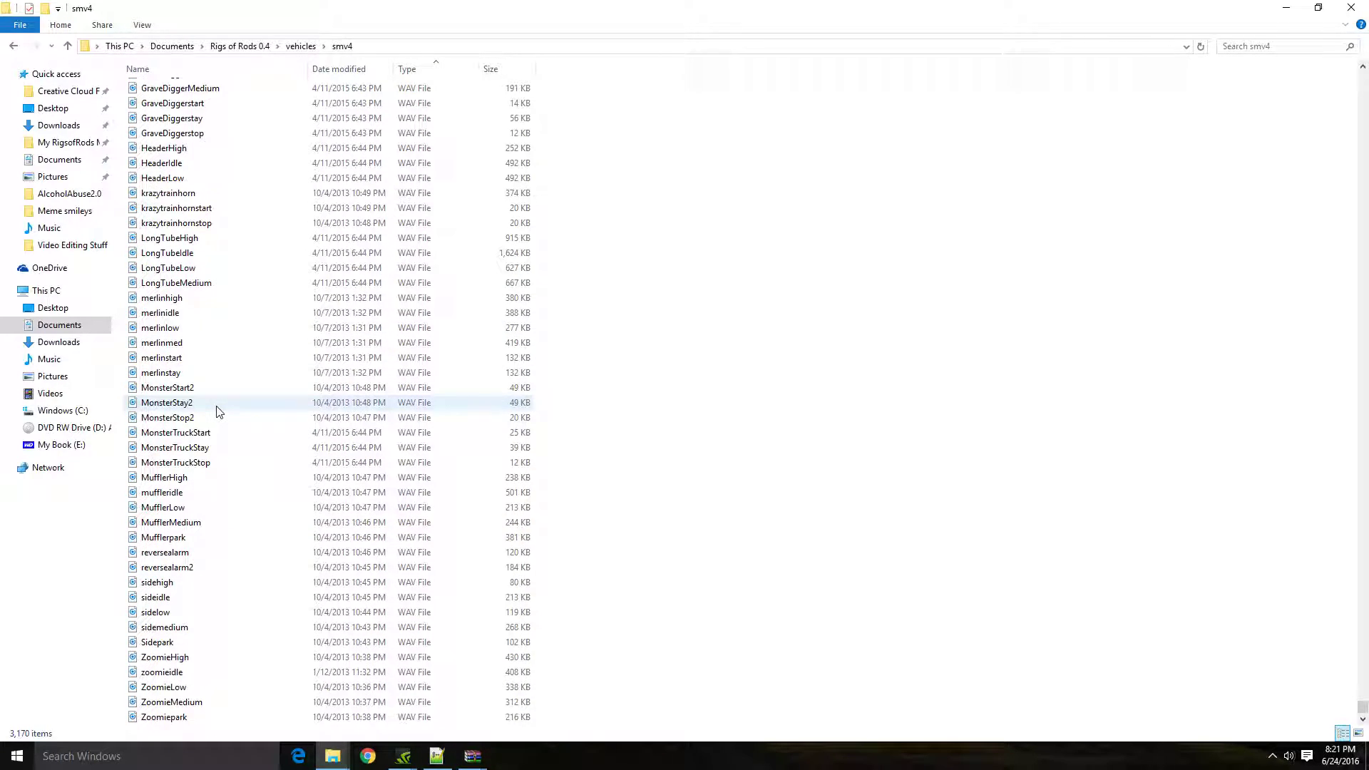
scroll(235, 476, "up", 9)
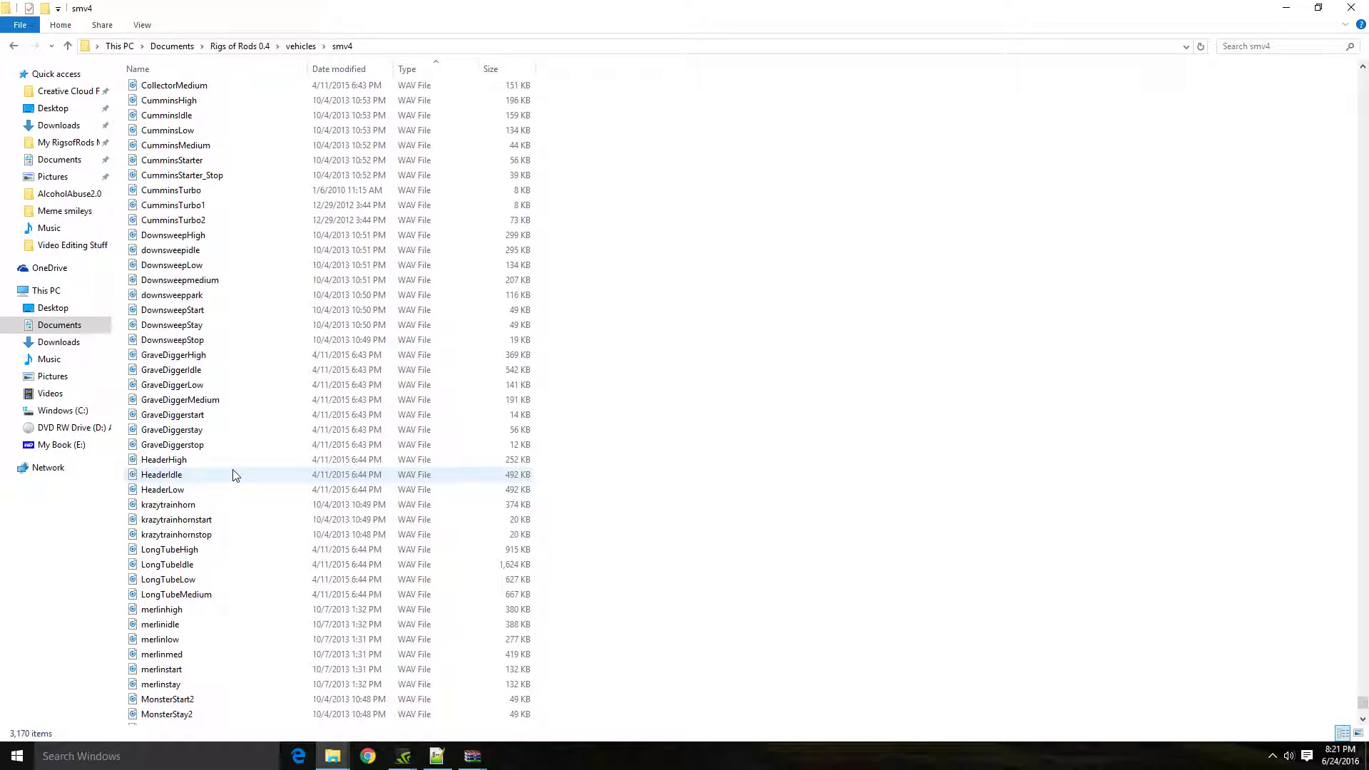
scroll(236, 476, "up", 4)
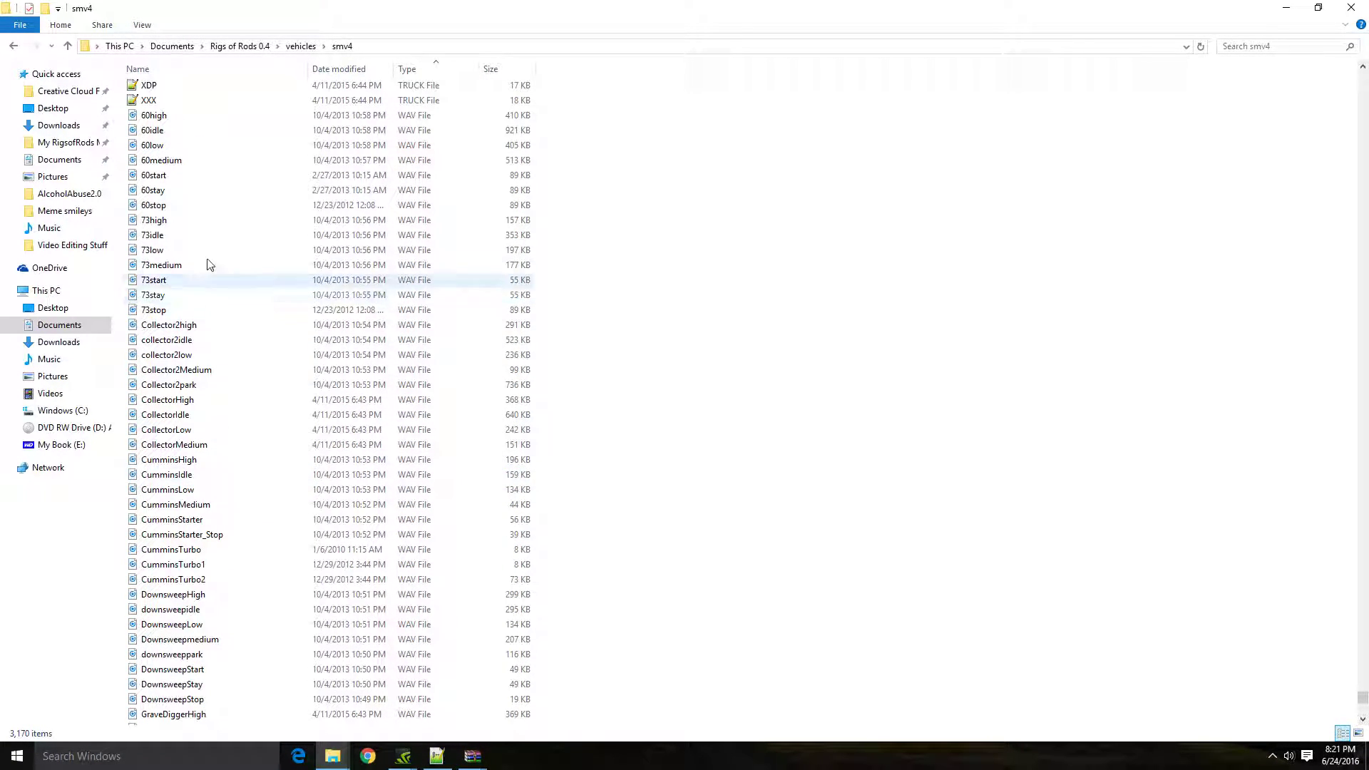
left_click(184, 224)
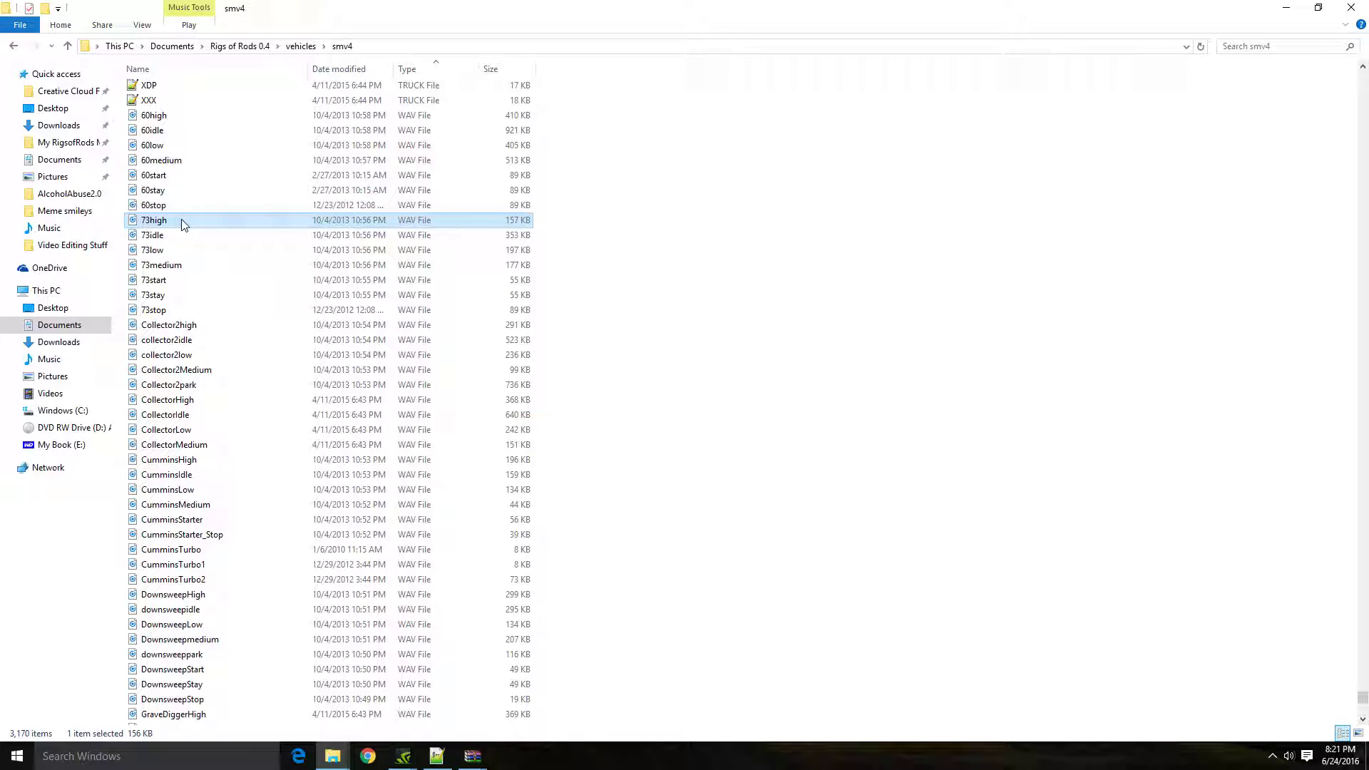
left_click_drag(183, 223, 174, 302)
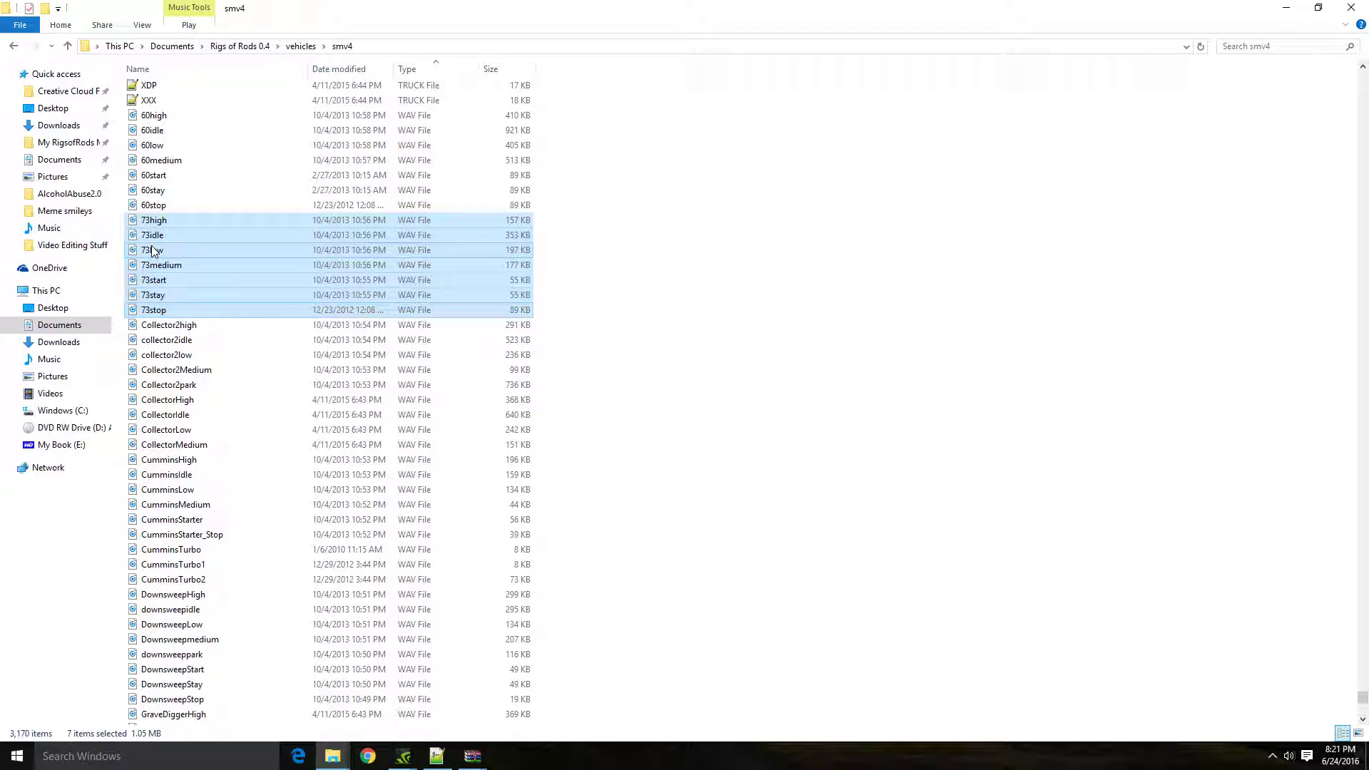
left_click(332, 756)
left_click(540, 649)
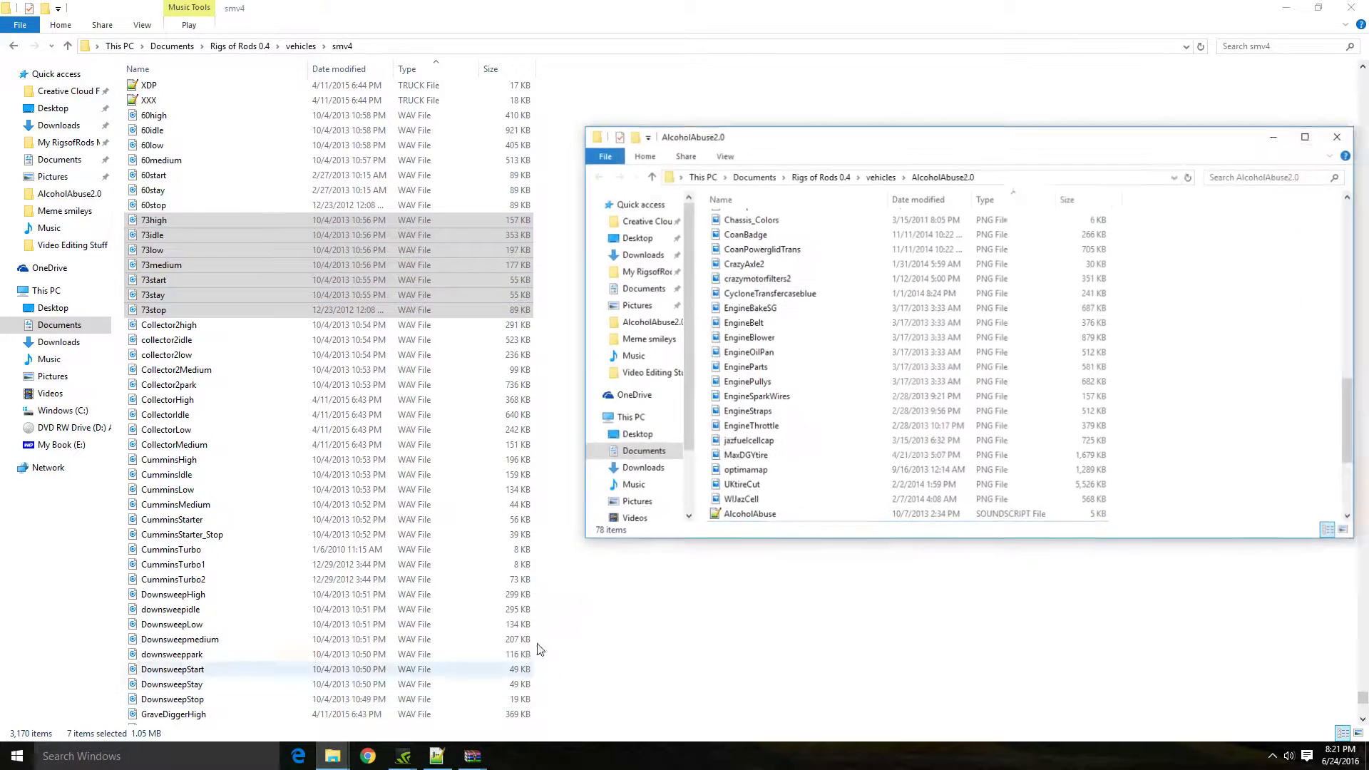
scroll(838, 357, "down", 4)
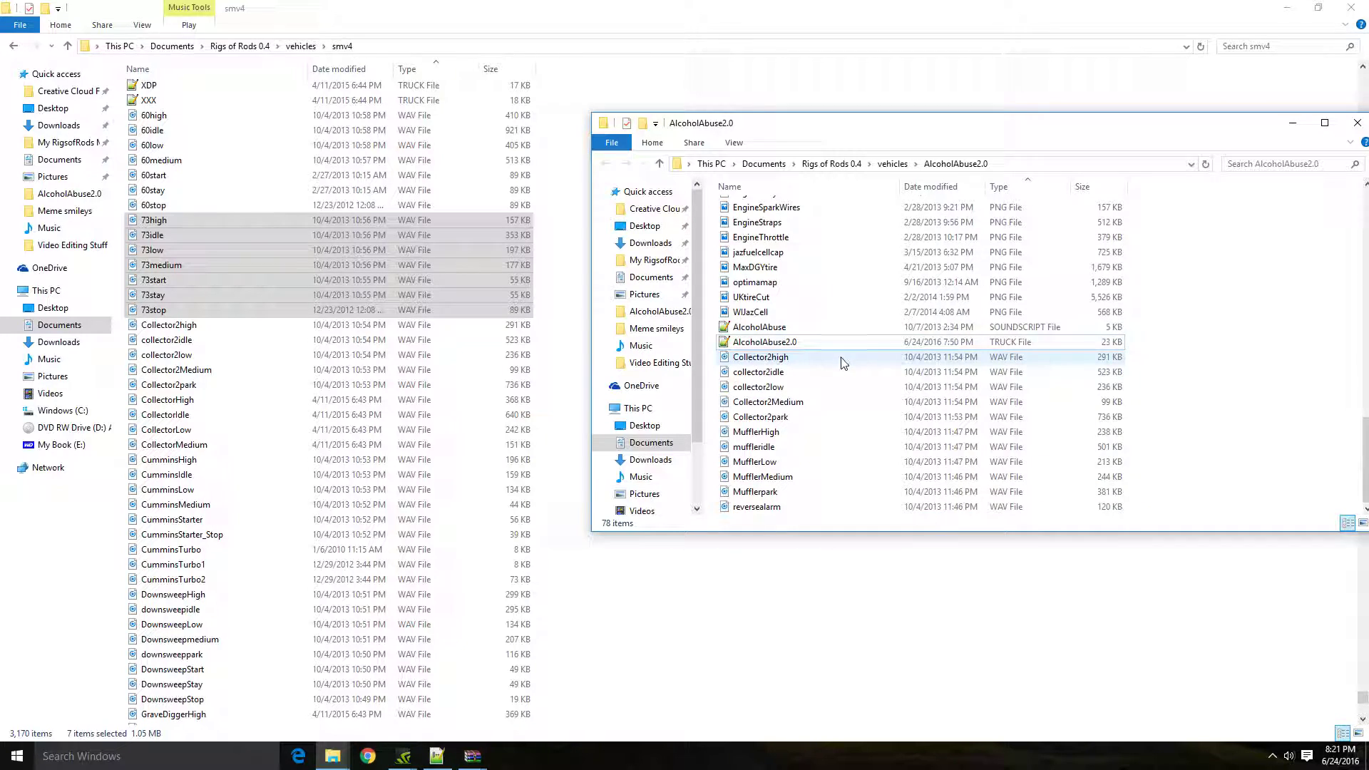
left_click(781, 343)
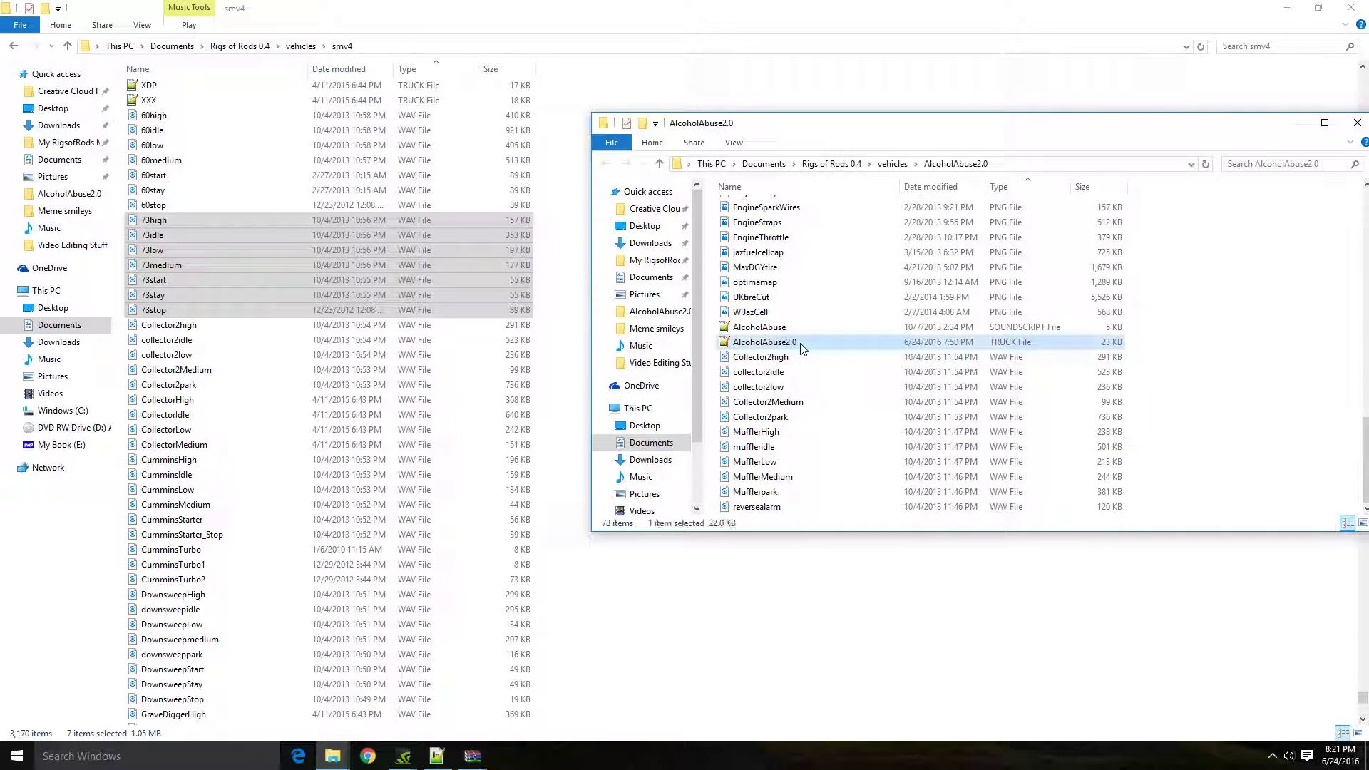
left_click(1172, 421)
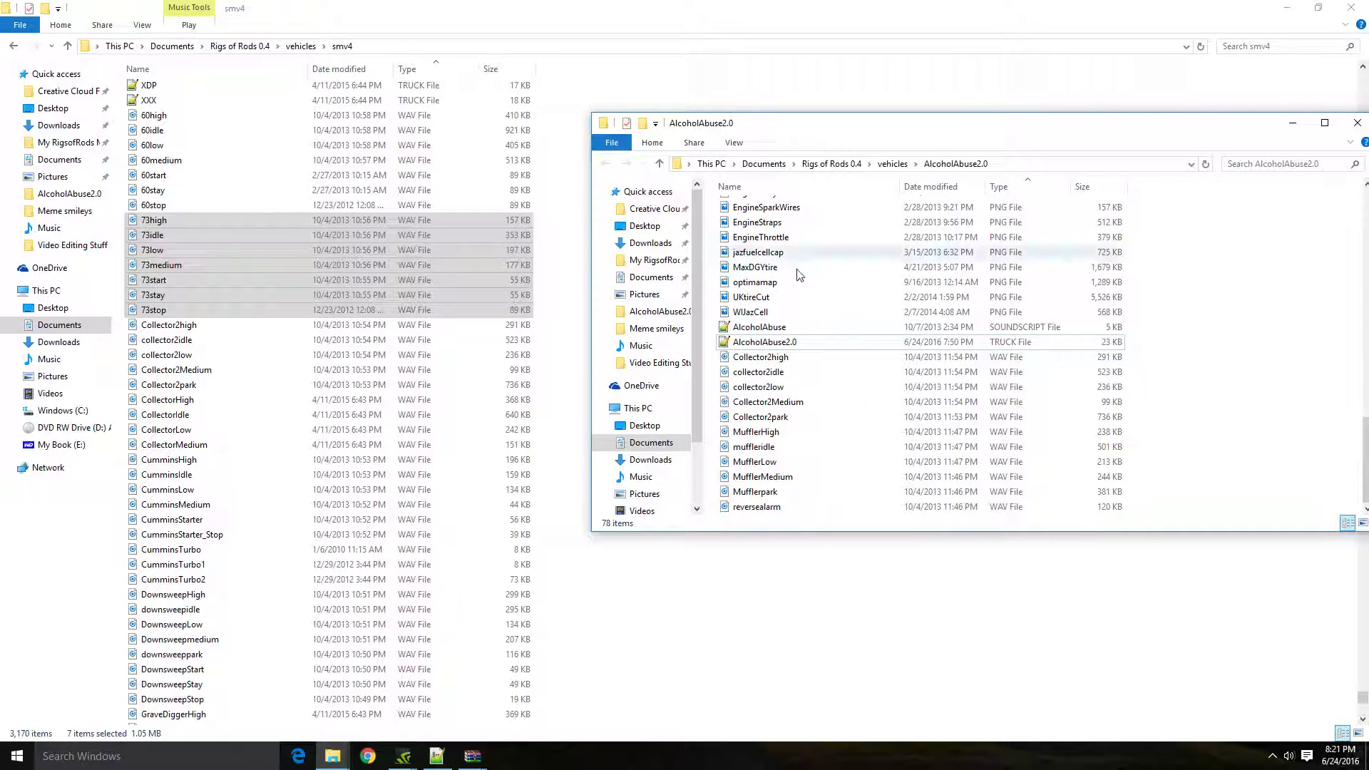
left_click(775, 327)
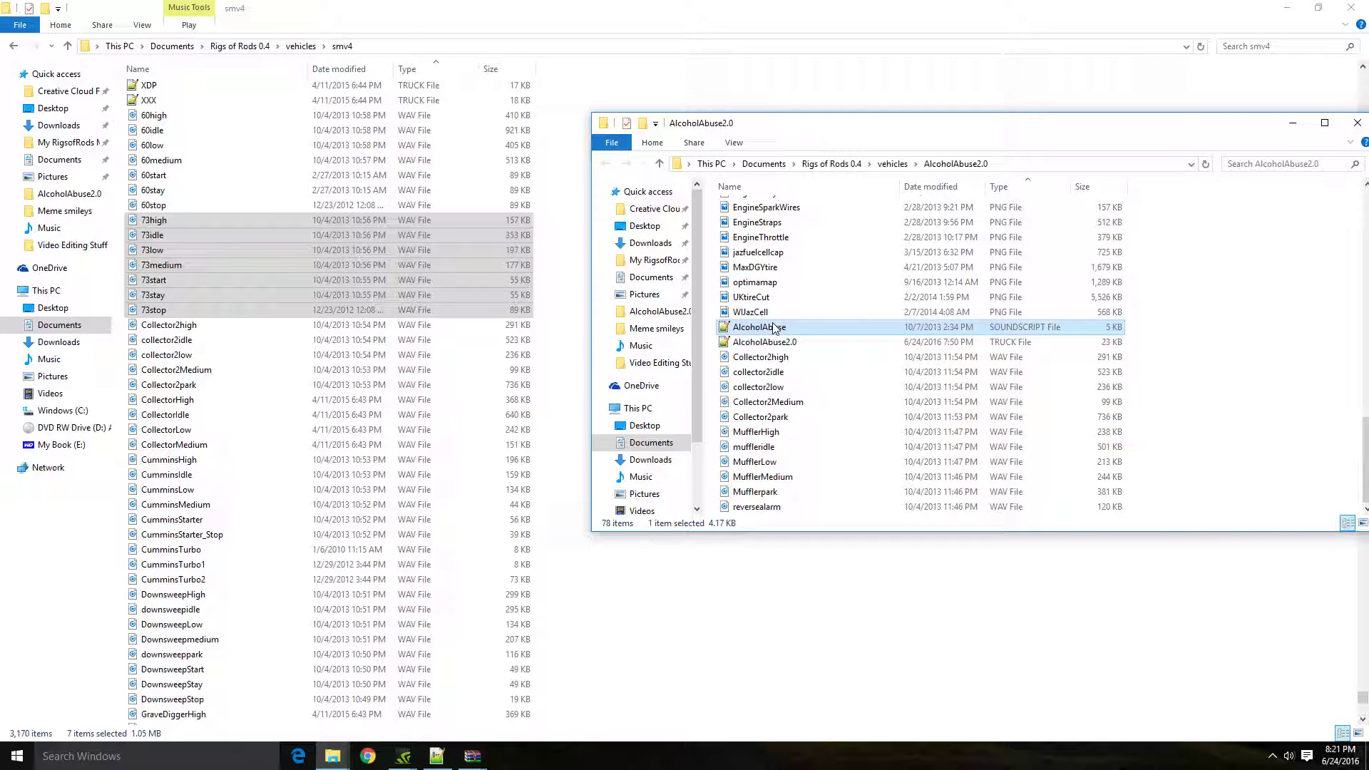
left_click(269, 278)
scroll(254, 381, "up", 20)
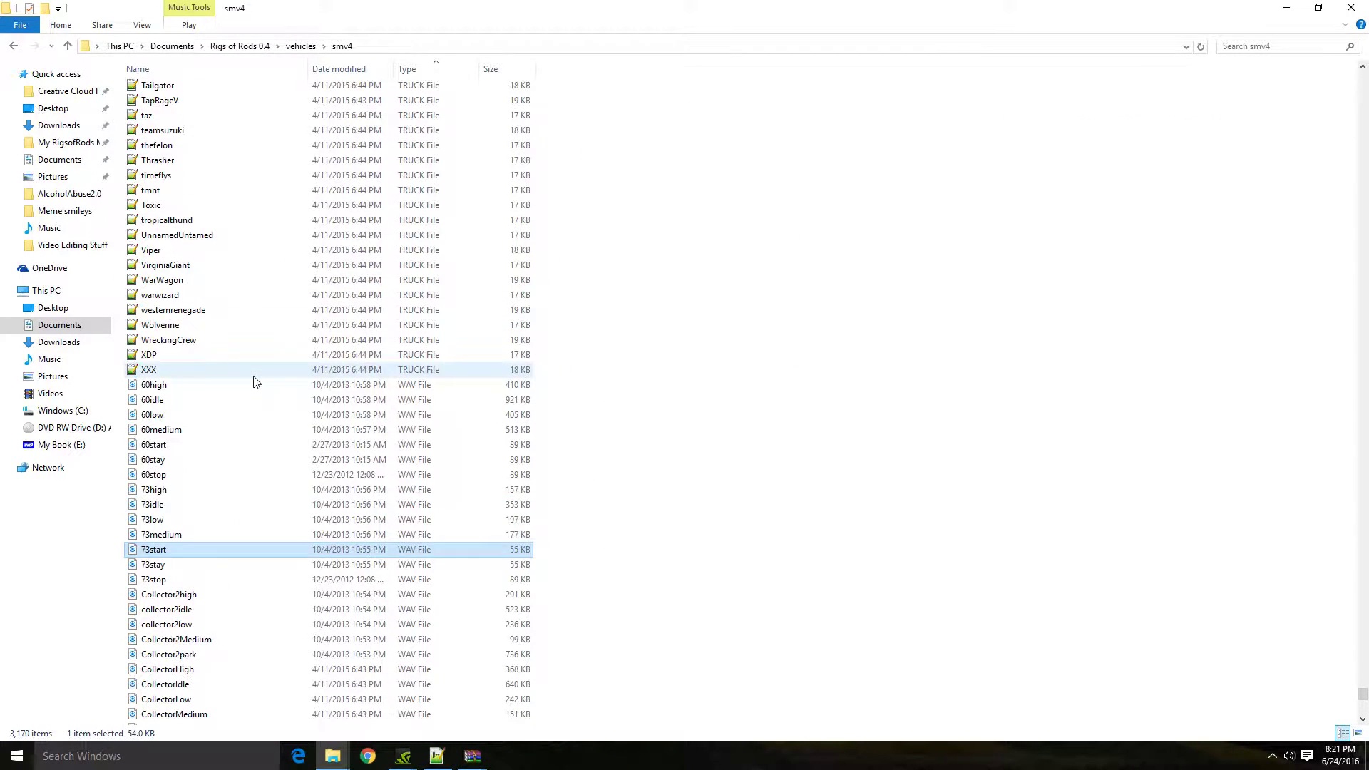
scroll(254, 379, "up", 20)
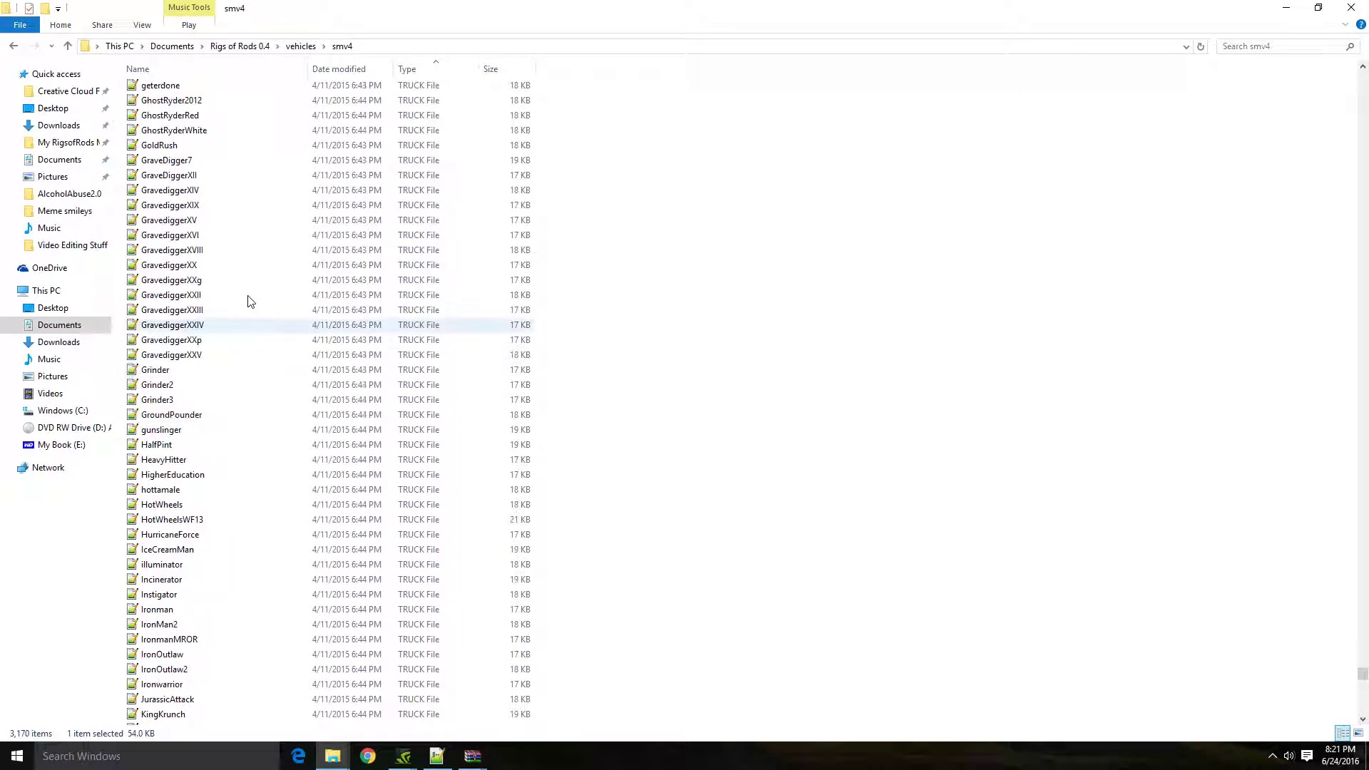
scroll(490, 611, "down", 3)
mouse_move(472, 756)
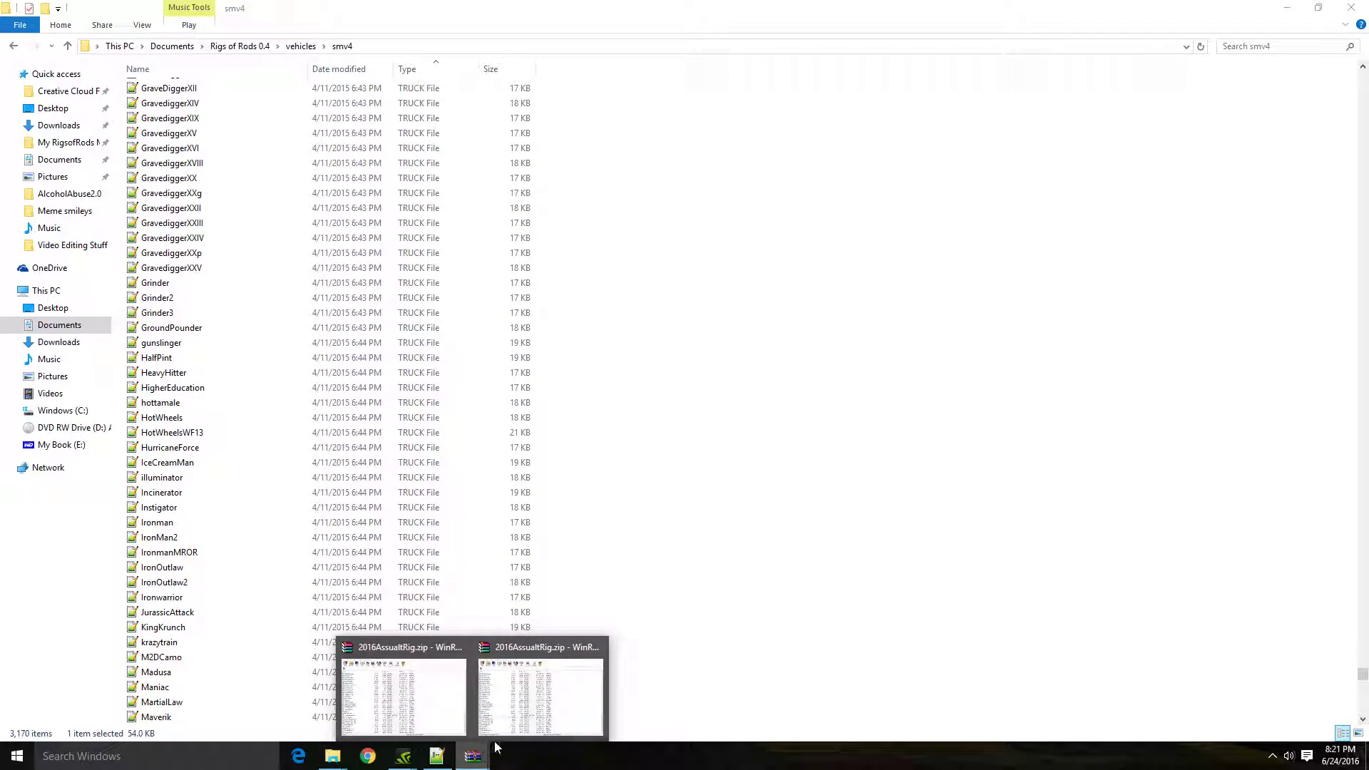
left_click(571, 663)
left_click(548, 468)
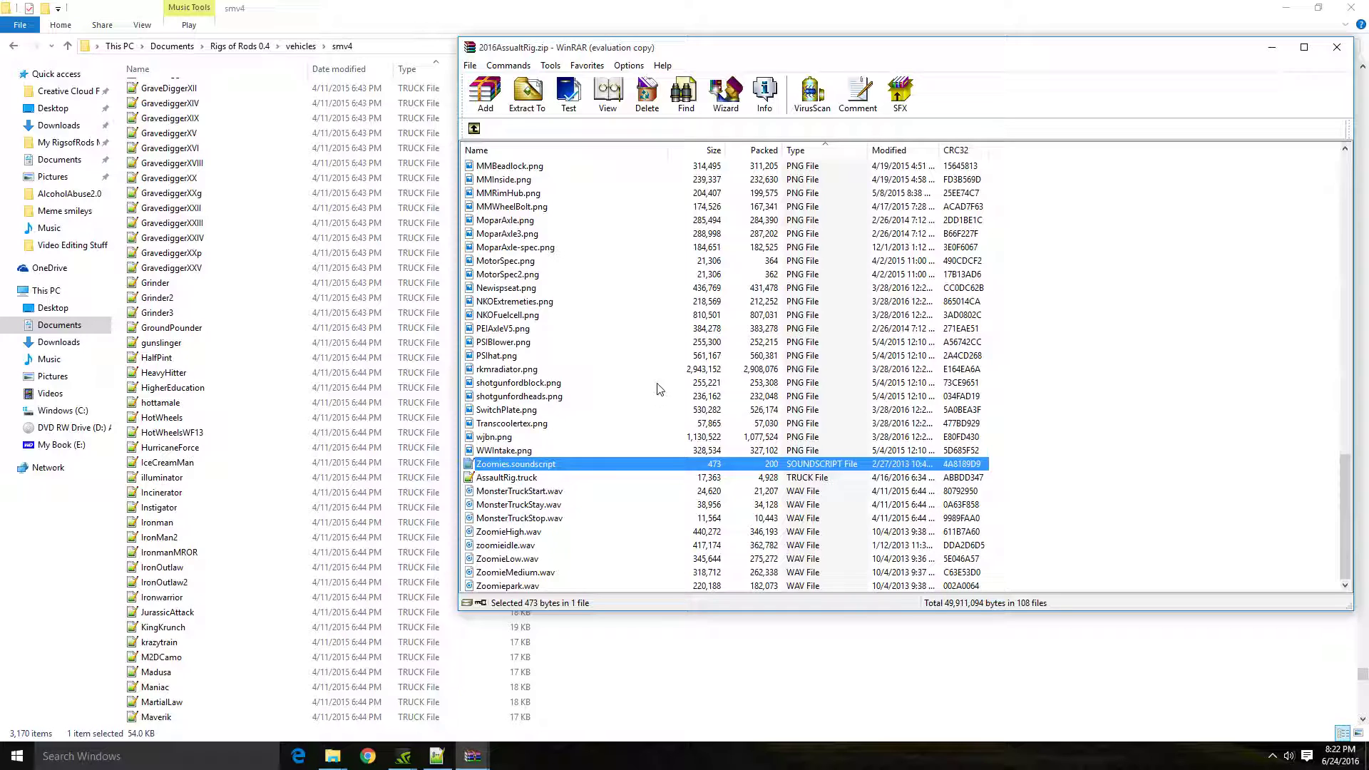
left_click(472, 756)
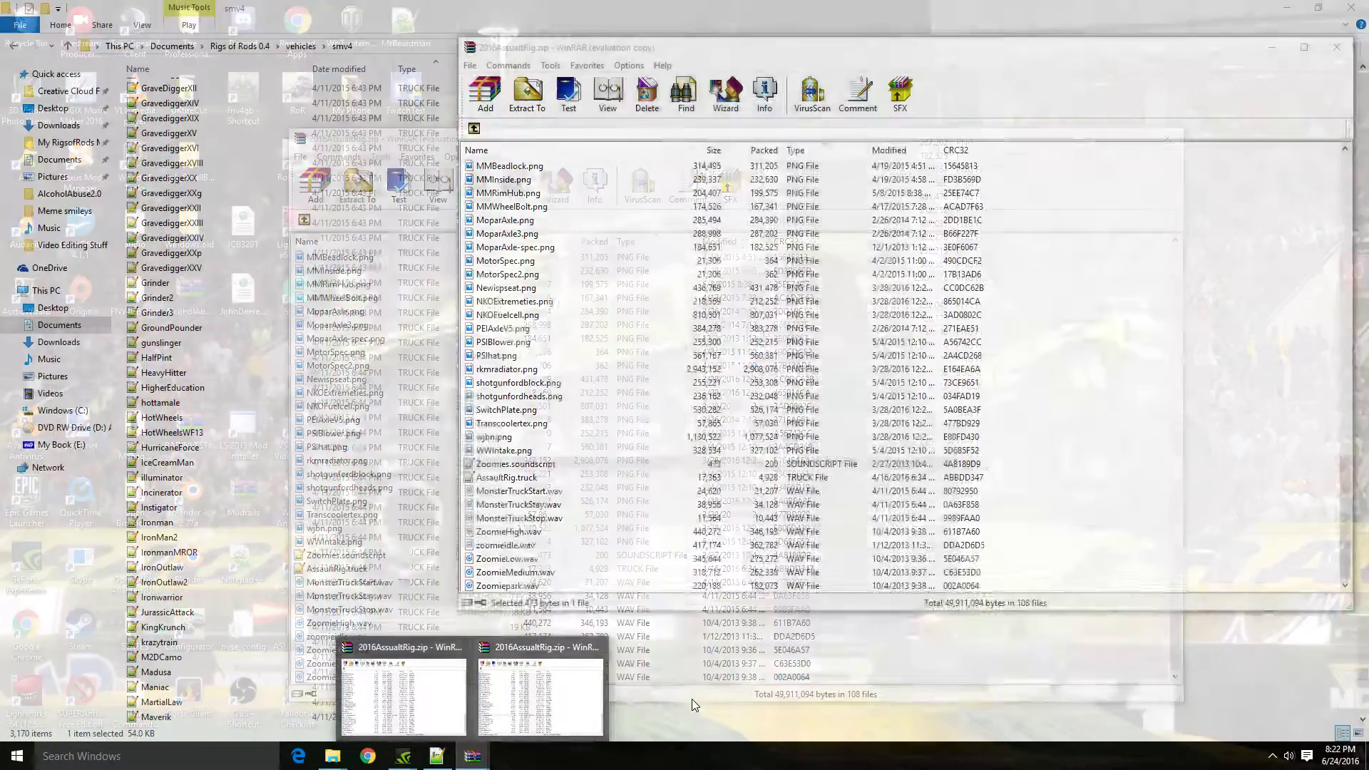
Bring the AlcoholAbuse2.0 folder window forward and select its AlcoholAbuse2.0 truck file
left_click(451, 706)
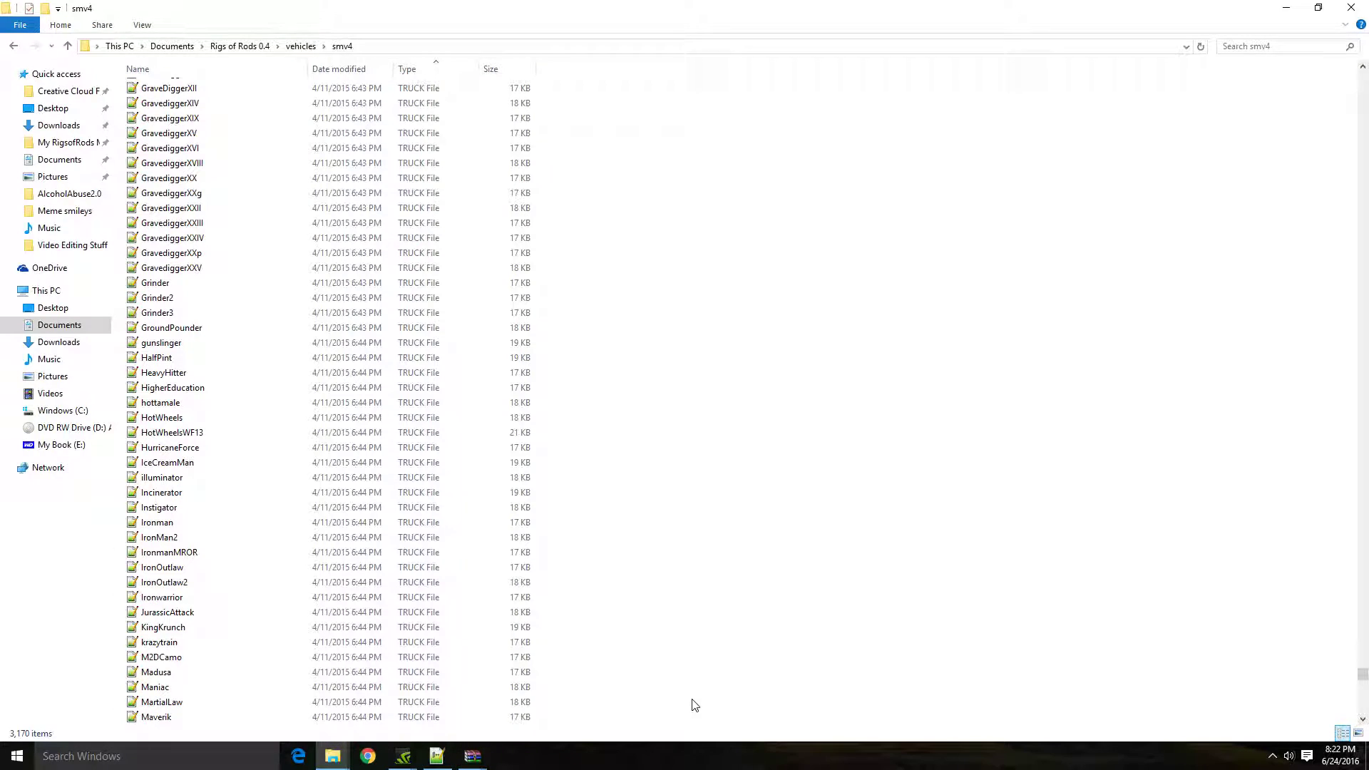
scroll(278, 404, "down", 6)
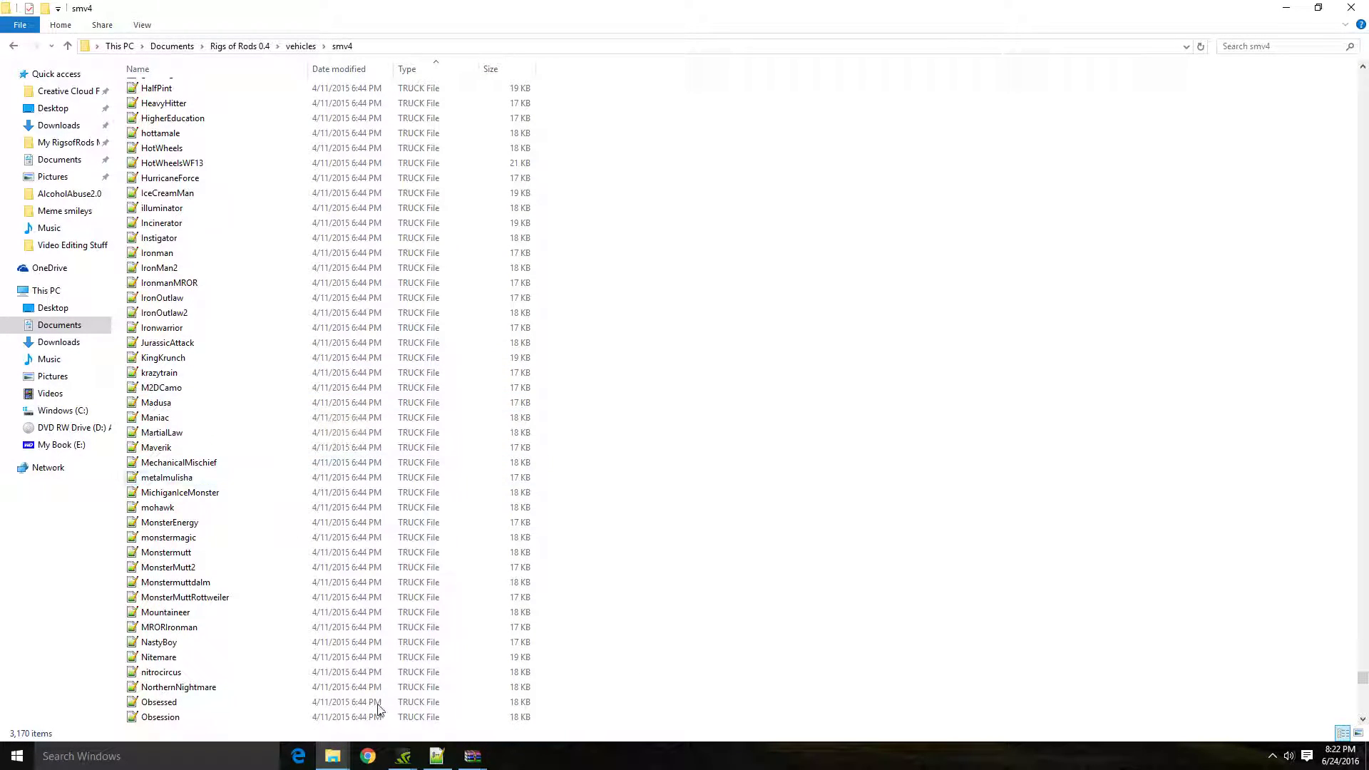
left_click(333, 756)
left_click(454, 681)
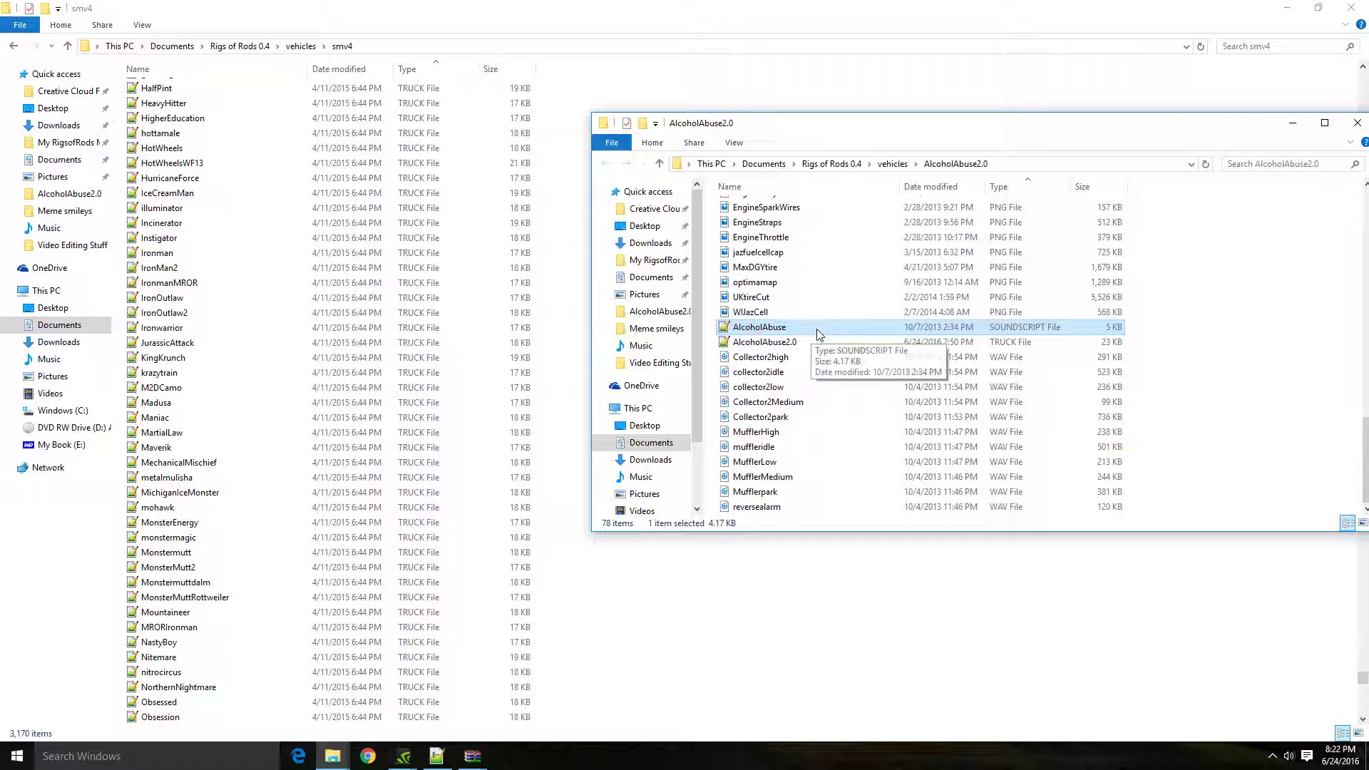
left_click(760, 343)
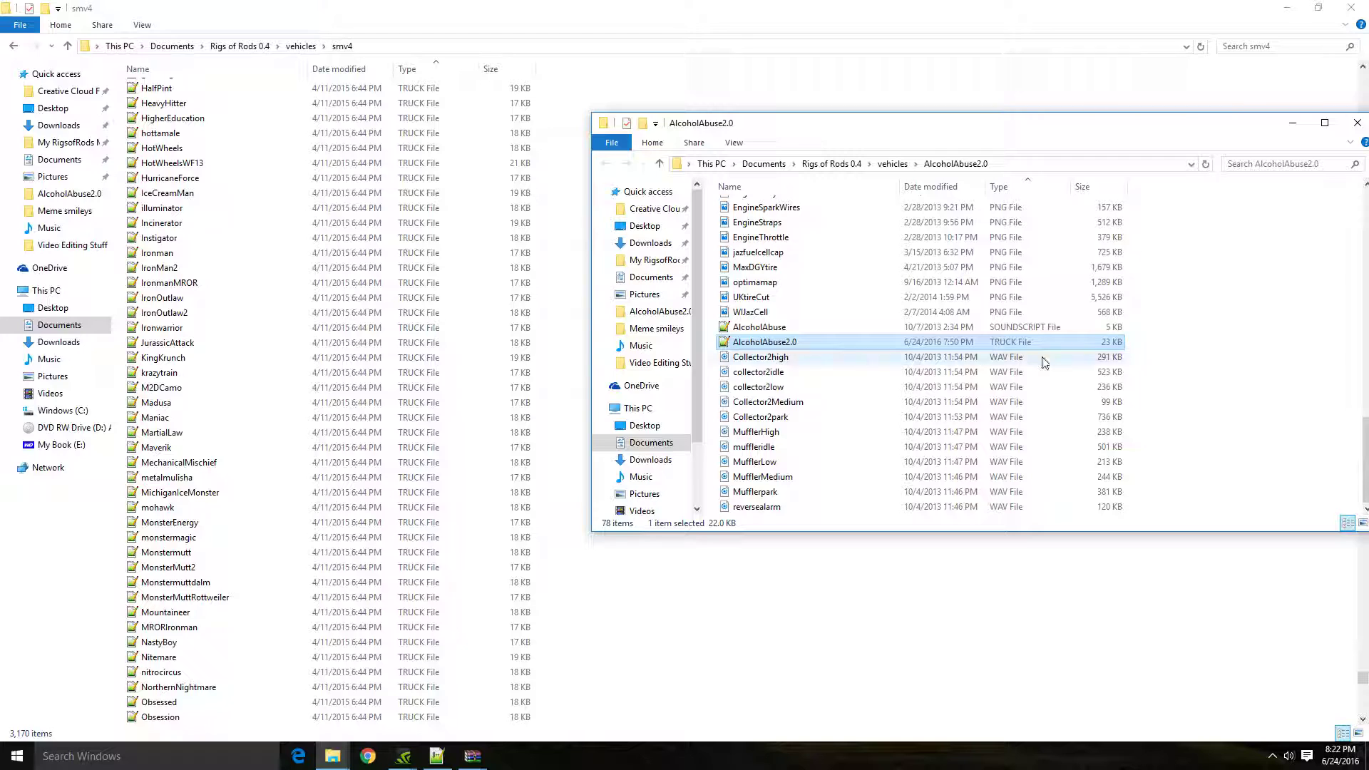
left_click(768, 329)
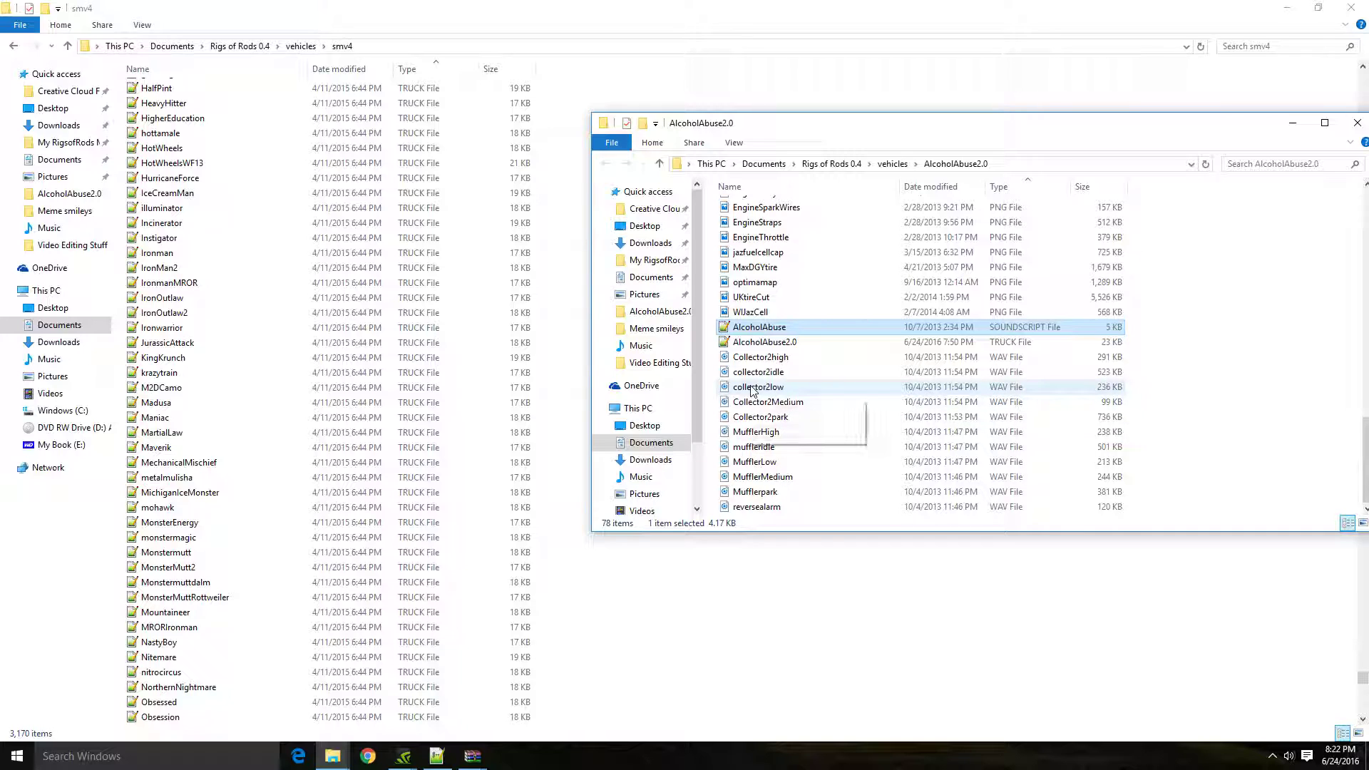
left_click(785, 346)
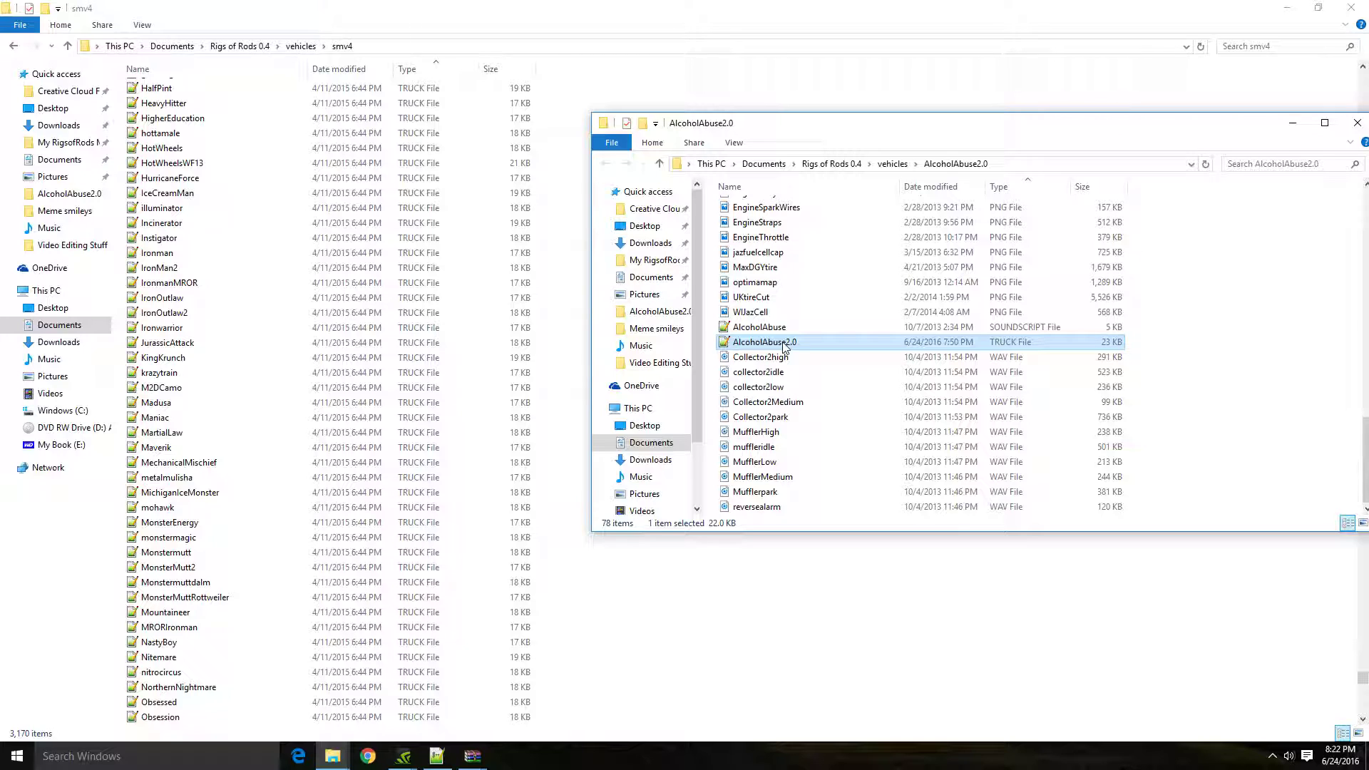
Open AlcoholAbuse2.0.truck in Notepad++ and go to the Mufflers soundsource line
double_click(785, 343)
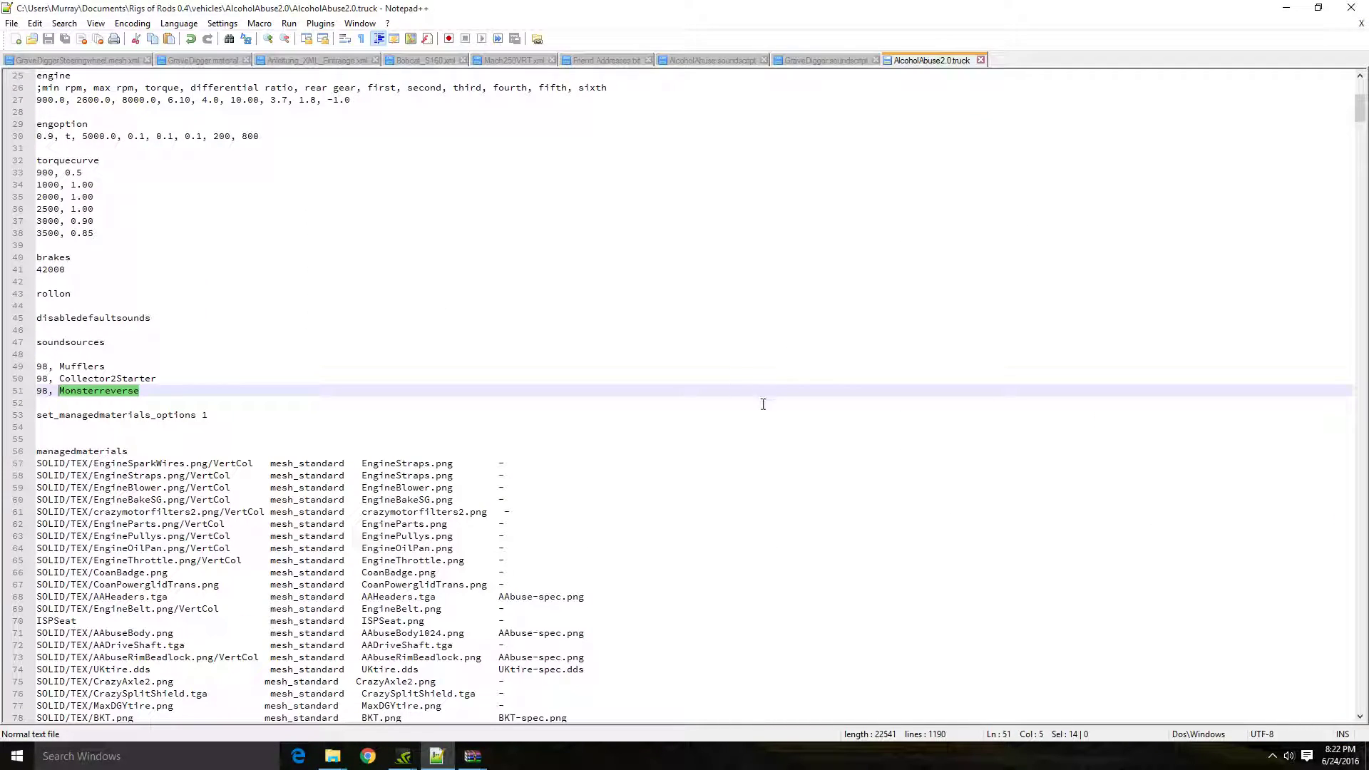
left_click(133, 354)
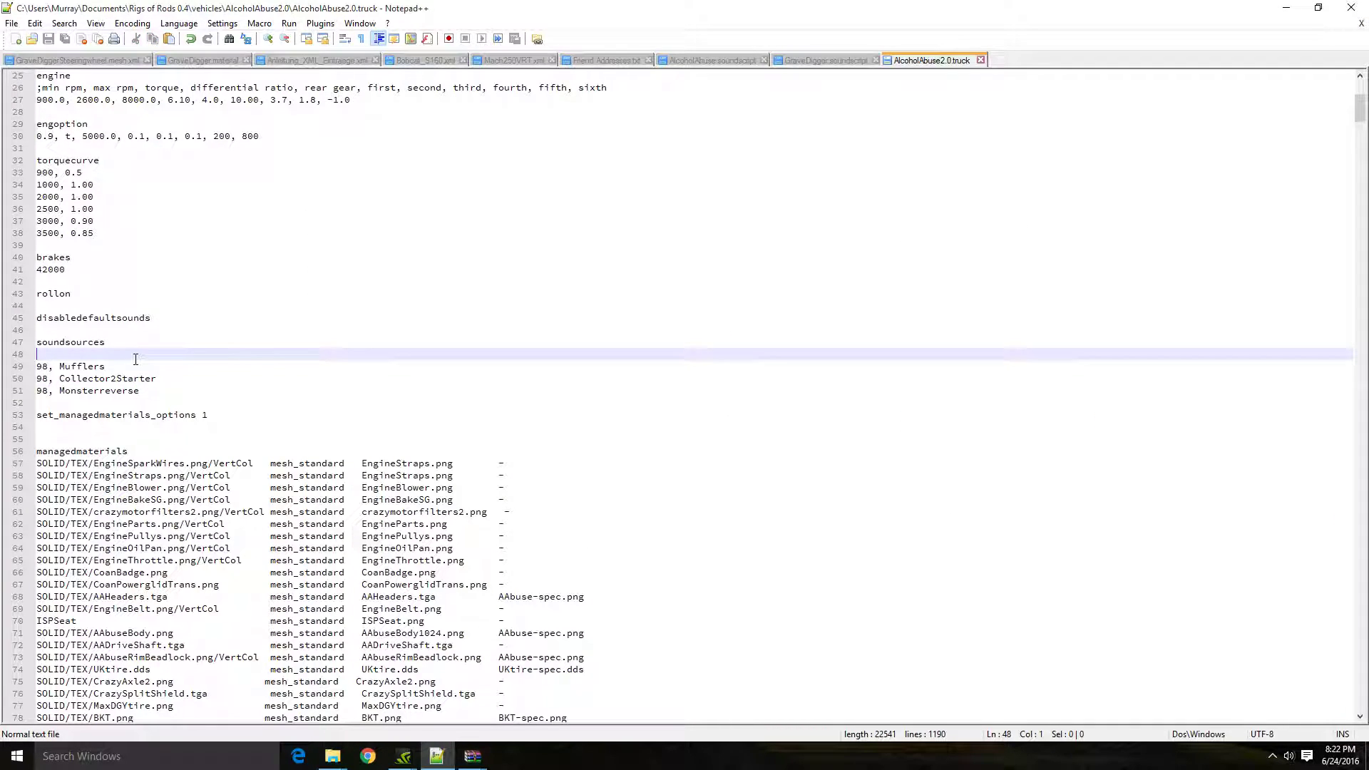
left_click(133, 364)
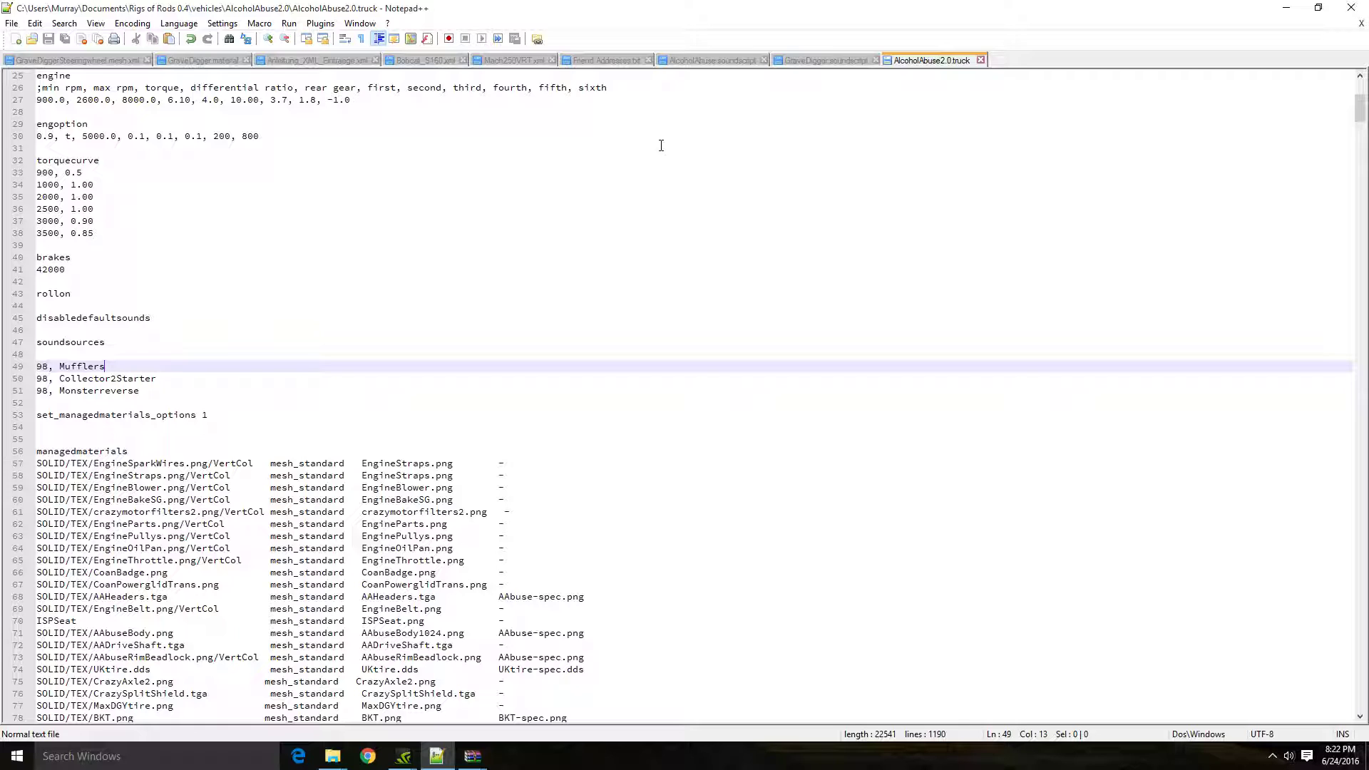
Scroll GraveDigger.soundscript to the top to view the Mufflers block's MufflerIdle–MufflerHigh sounds
left_click(842, 62)
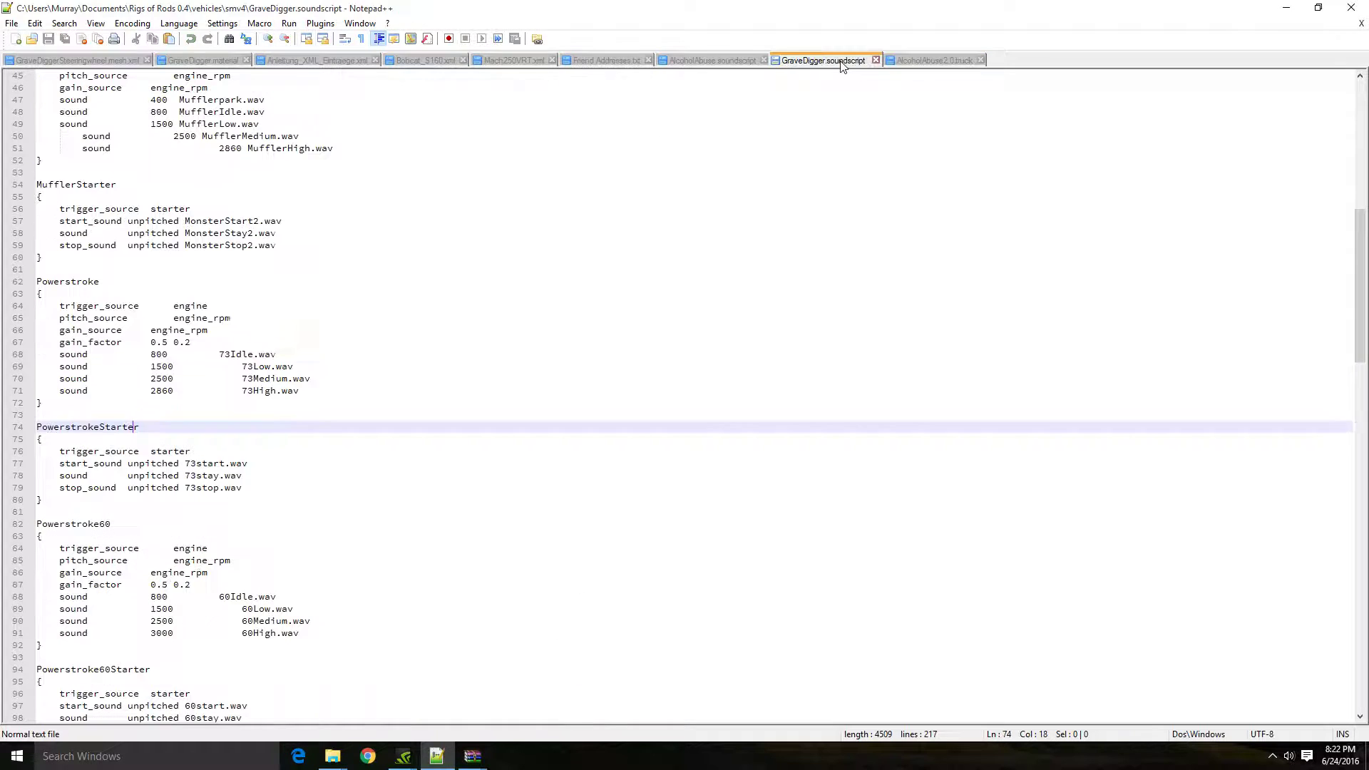
scroll(300, 469, "down", 11)
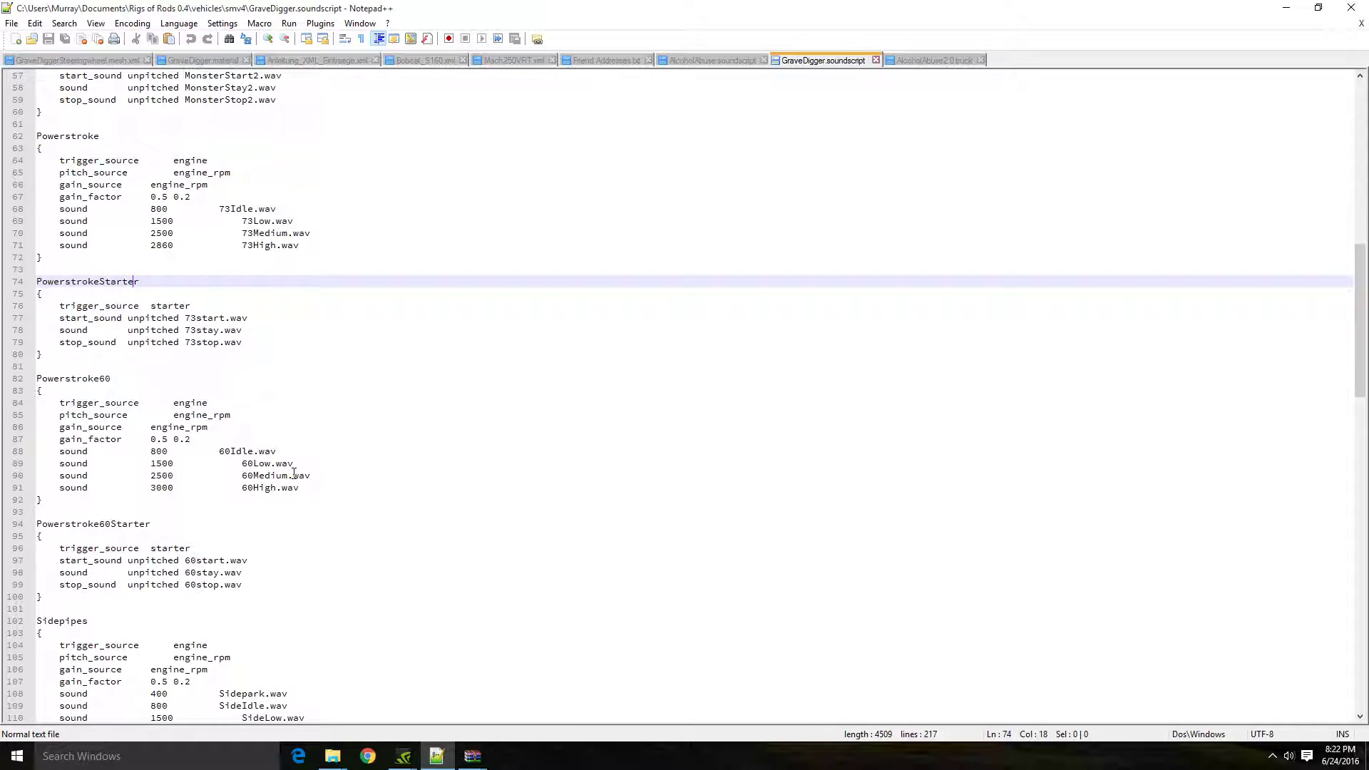
scroll(296, 457, "up", 13)
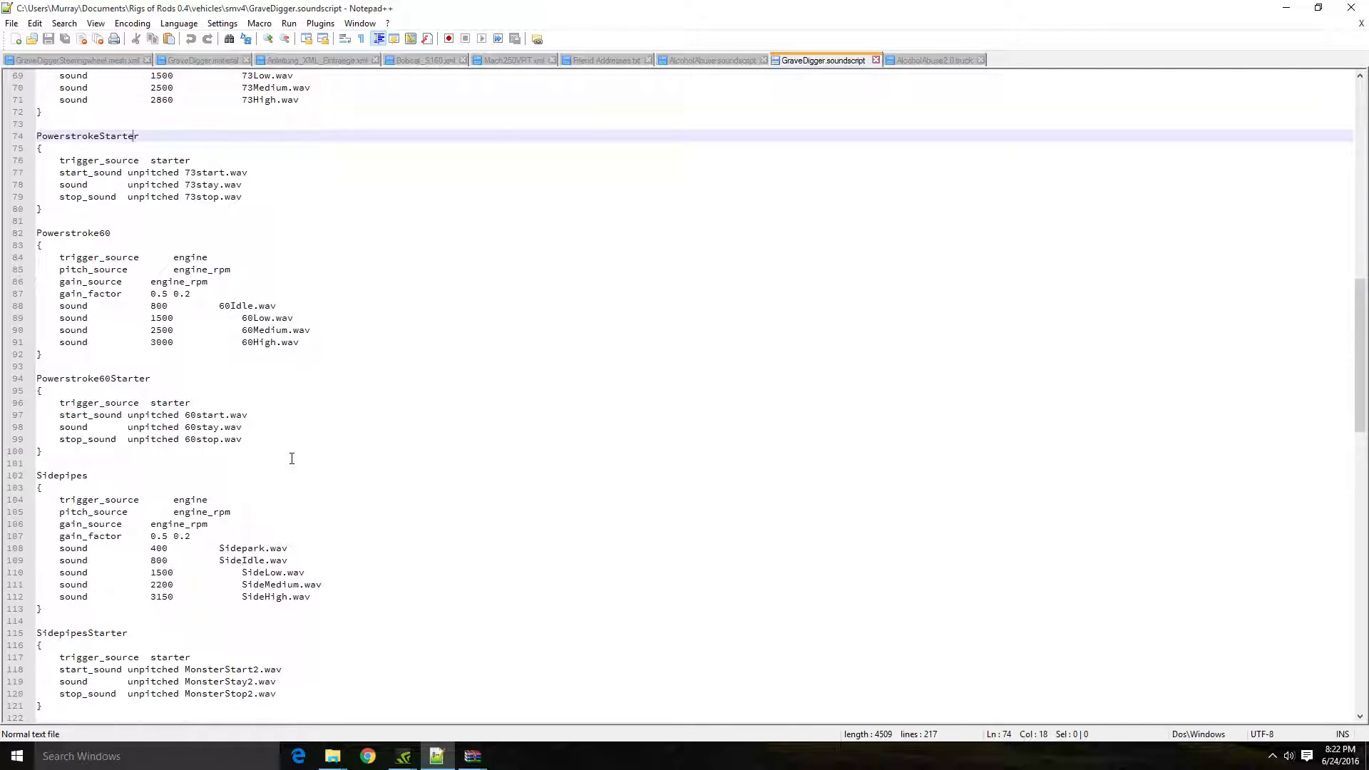
scroll(292, 459, "up", 13)
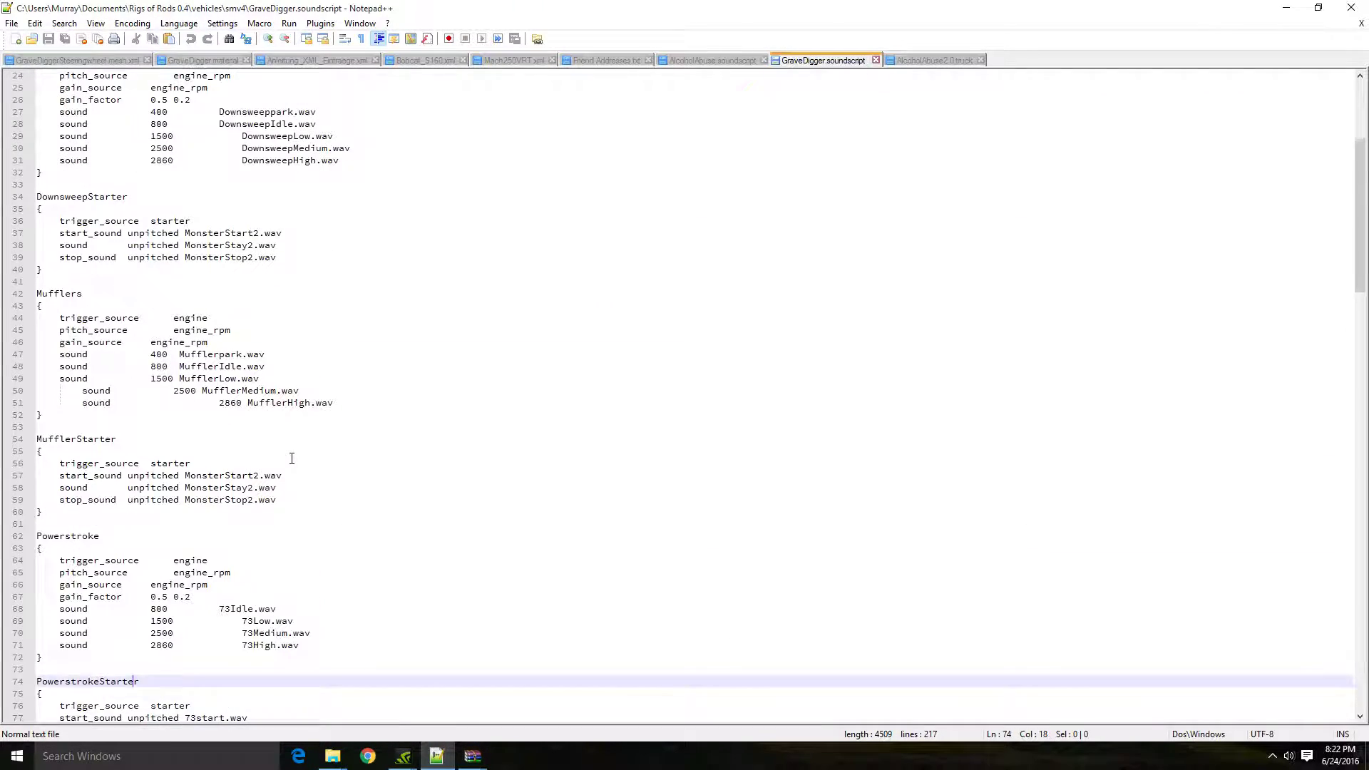